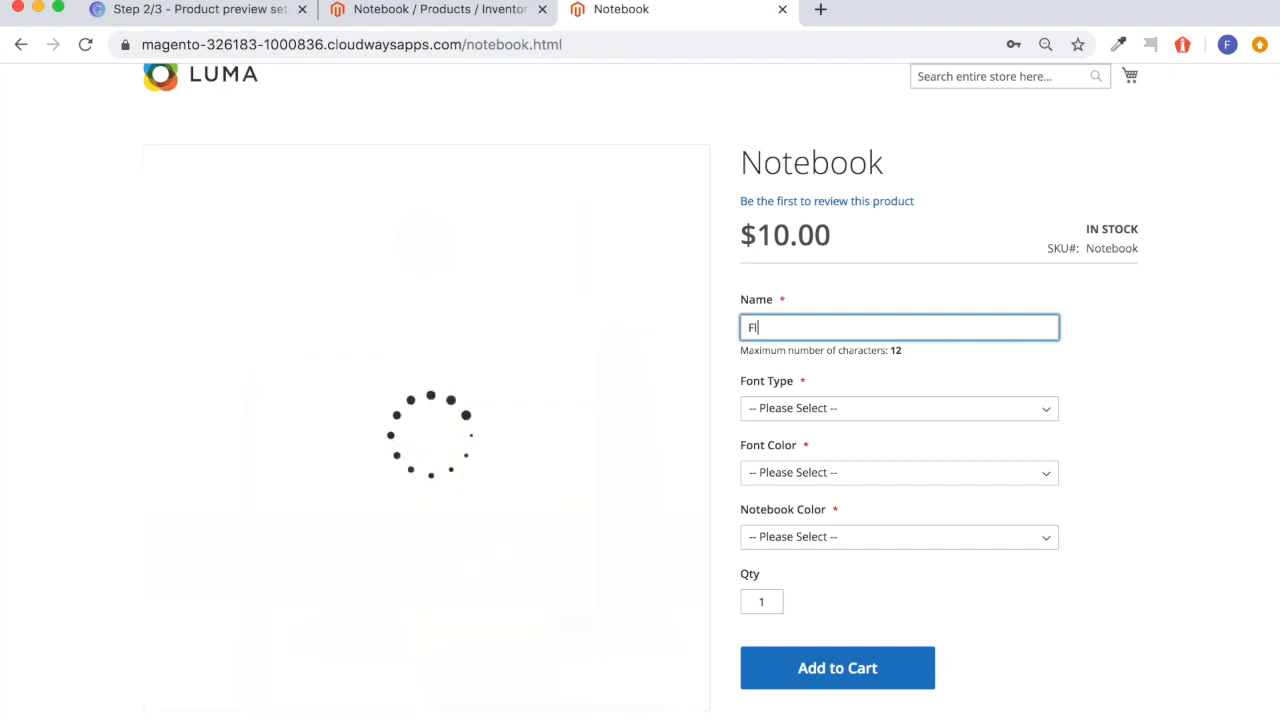
Preview the personalized notebook on the storefront with font type Font 2 and font color White.
{"action": "left_click", "coordinate": [806, 409]}
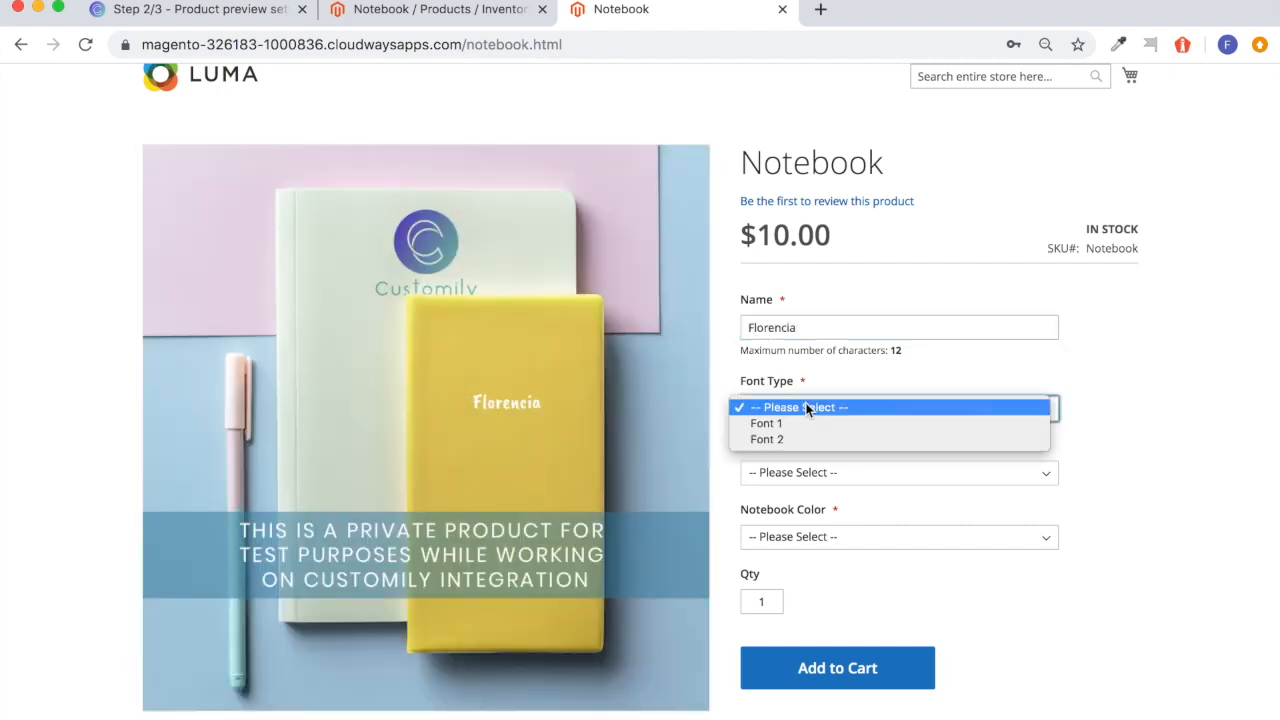
{"action": "left_click", "coordinate": [770, 439]}
{"action": "left_click", "coordinate": [787, 480]}
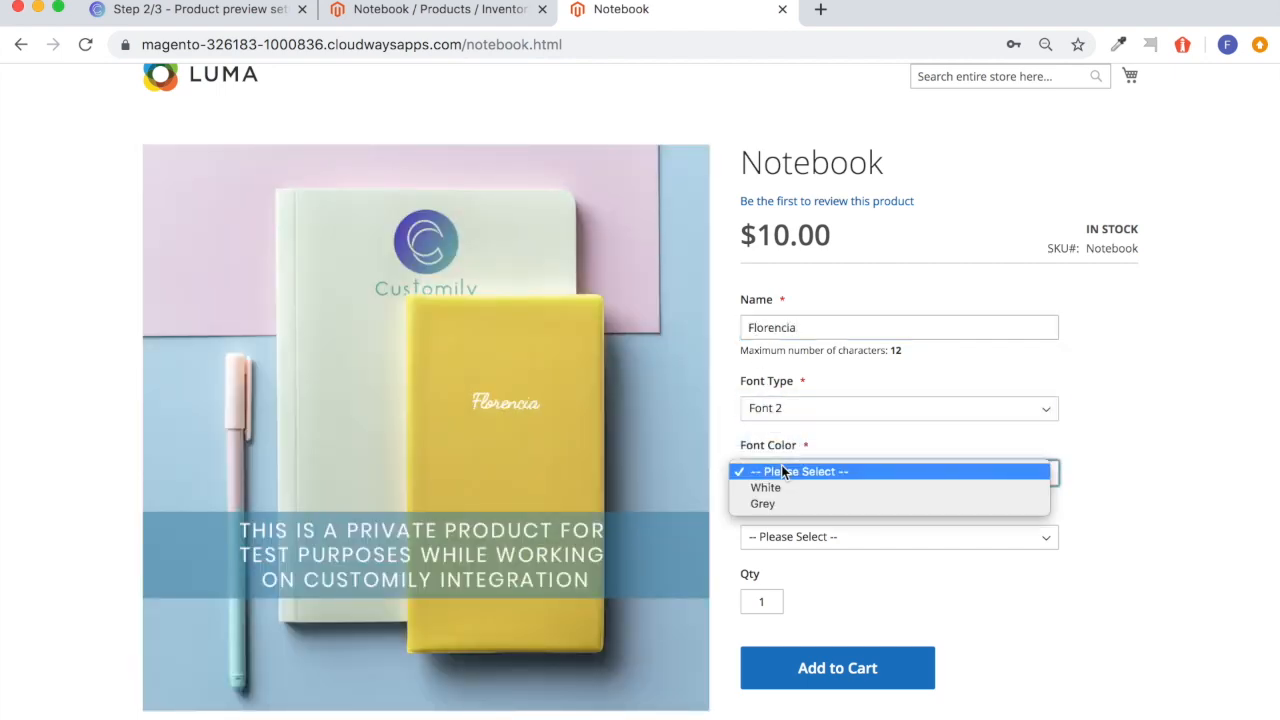
{"action": "left_click", "coordinate": [772, 501]}
{"action": "left_click", "coordinate": [777, 475]}
{"action": "left_click", "coordinate": [770, 455]}
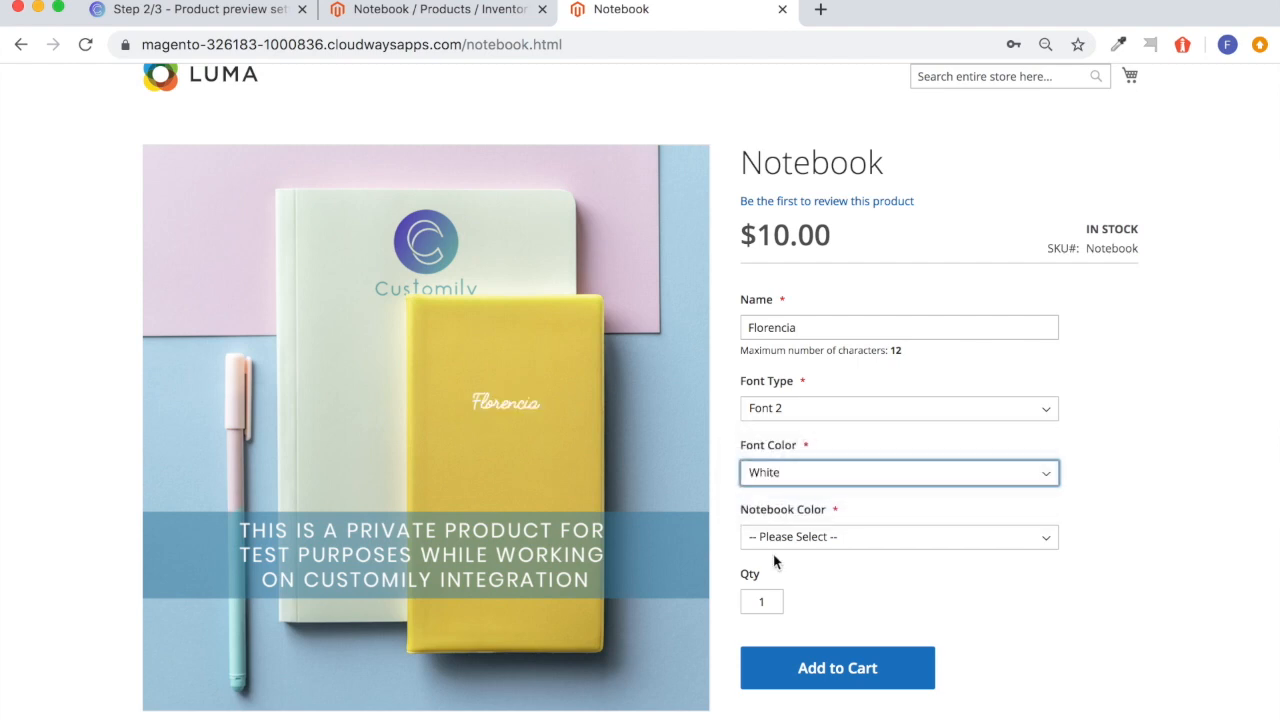
Set the notebook color to Green and add the personalized notebook to the cart.
{"action": "left_click", "coordinate": [777, 539]}
{"action": "left_click", "coordinate": [783, 568]}
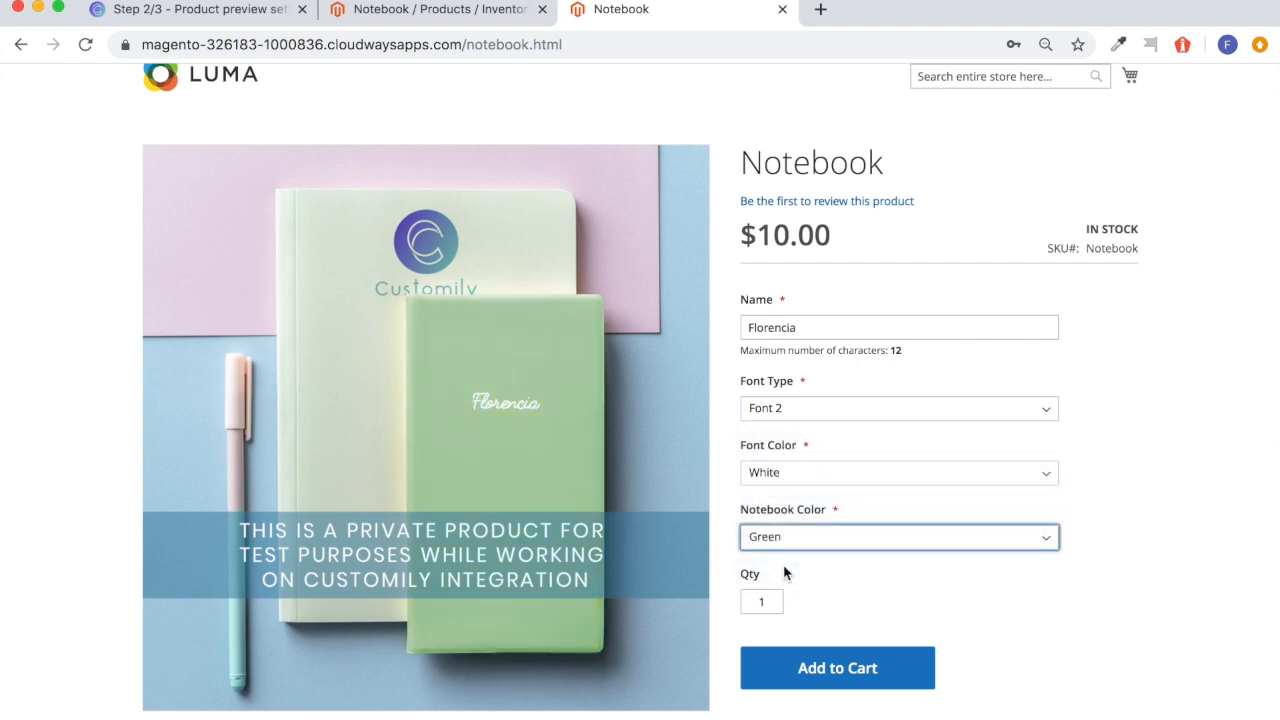
{"action": "scroll", "coordinate": [785, 595], "scroll_direction": "down", "scroll_amount": 1}
{"action": "left_click", "coordinate": [801, 614]}
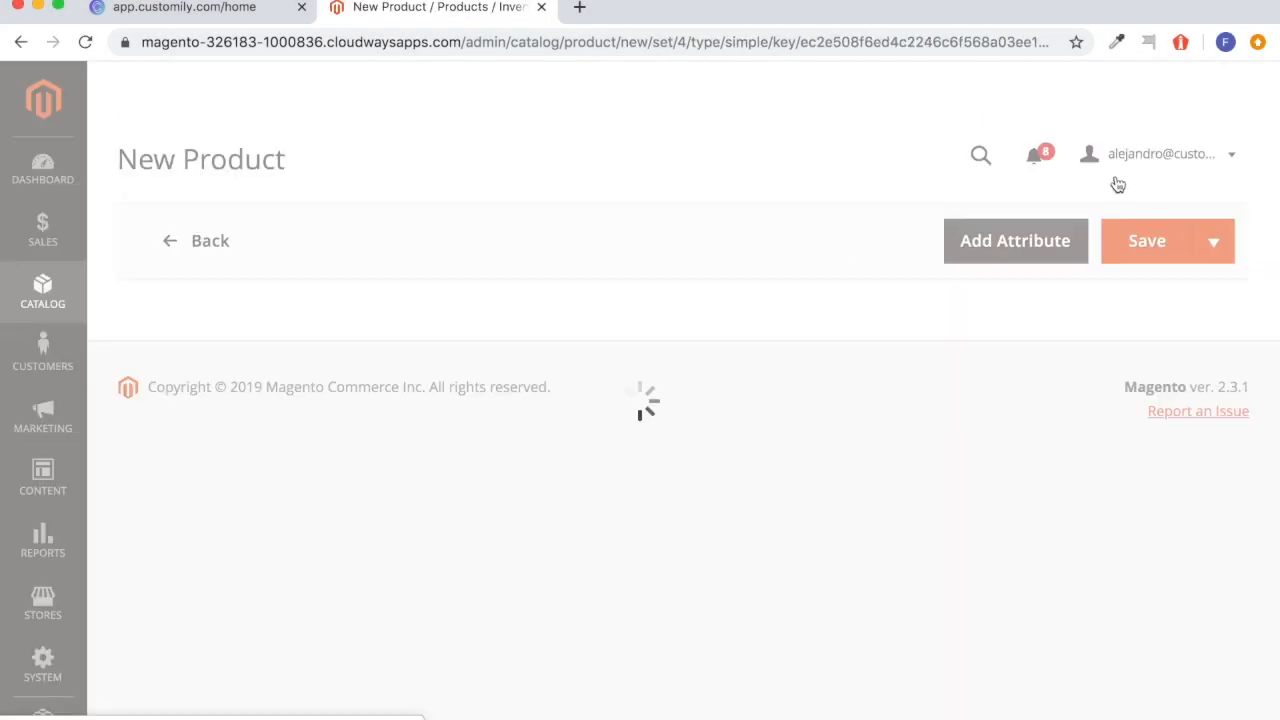
Name the new product Notebook and set its price to $10.00.
{"action": "left_click", "coordinate": [637, 474]}
{"action": "type", "text": "Notebook"}
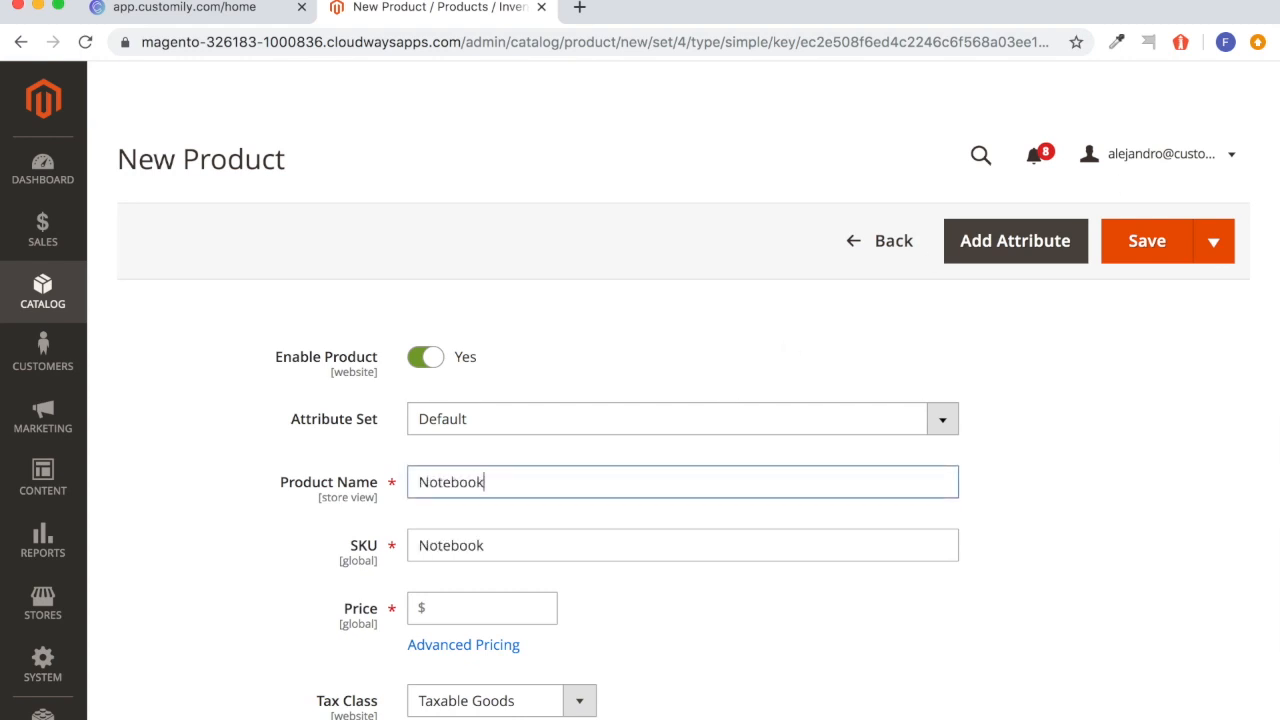
{"action": "scroll", "coordinate": [568, 495], "scroll_direction": "down", "scroll_amount": 2}
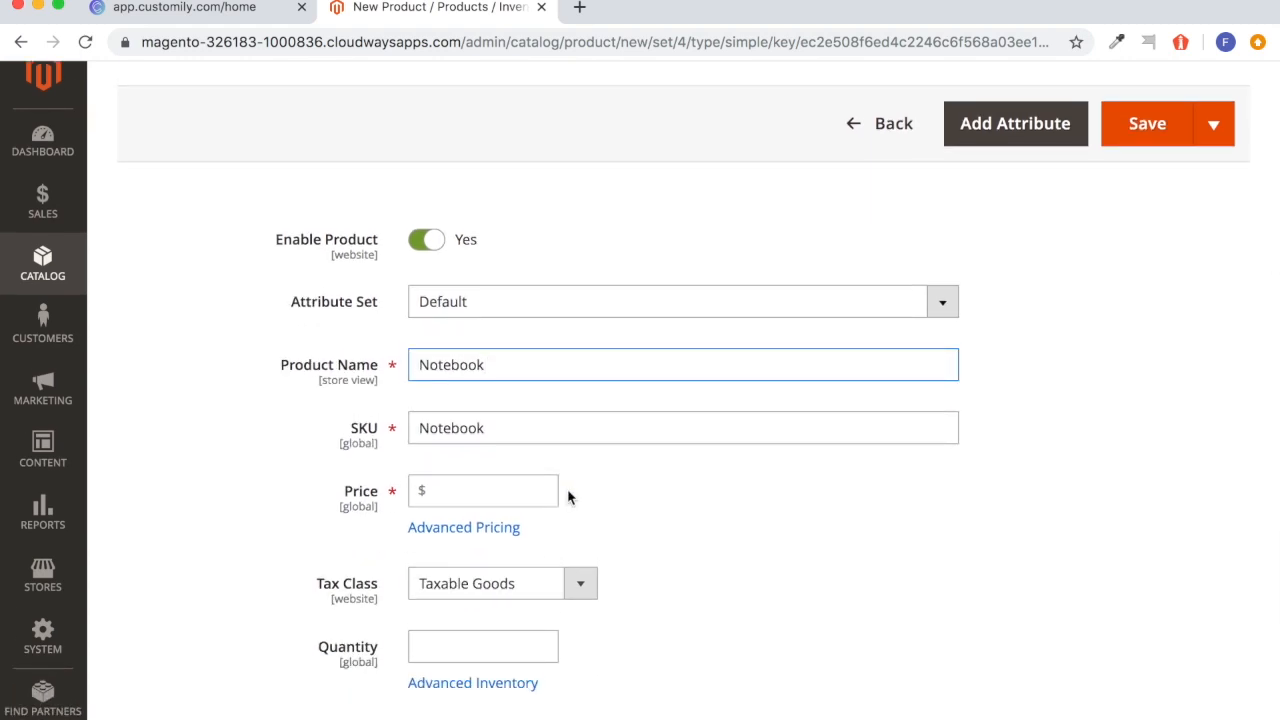
{"action": "left_click", "coordinate": [504, 498]}
{"action": "type", "text": "10.00"}
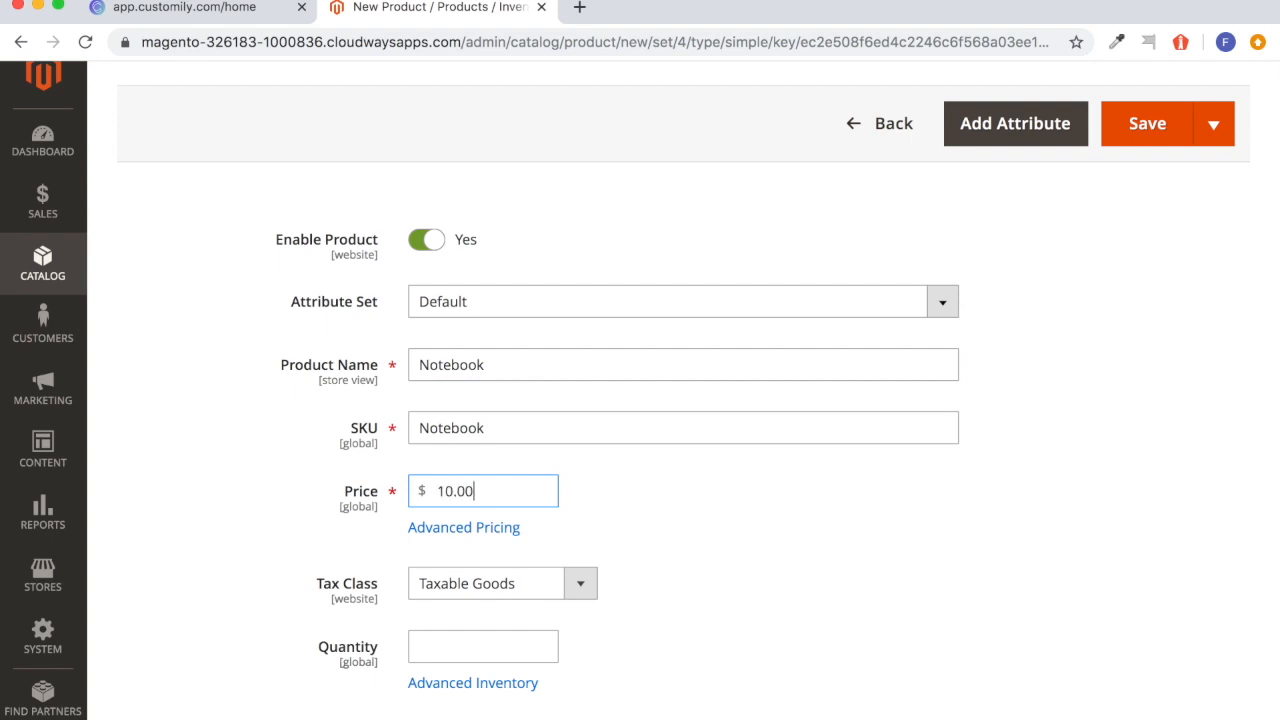
{"action": "left_click", "coordinate": [663, 540]}
Set the product's quantity to 100 and its weight to 1 lb.
{"action": "scroll", "coordinate": [663, 540], "scroll_direction": "down", "scroll_amount": 3}
{"action": "left_click", "coordinate": [511, 505]}
{"action": "type", "text": "100"}
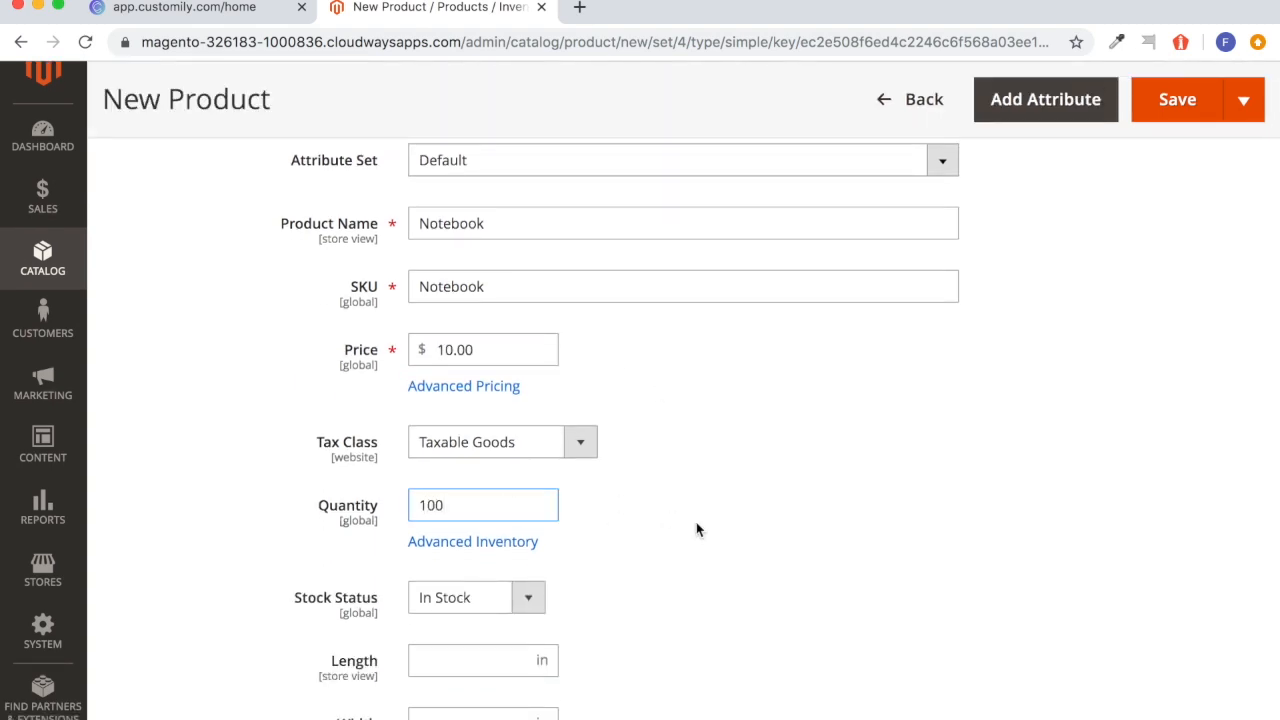
{"action": "left_click", "coordinate": [697, 528]}
{"action": "scroll", "coordinate": [638, 598], "scroll_direction": "down", "scroll_amount": 2}
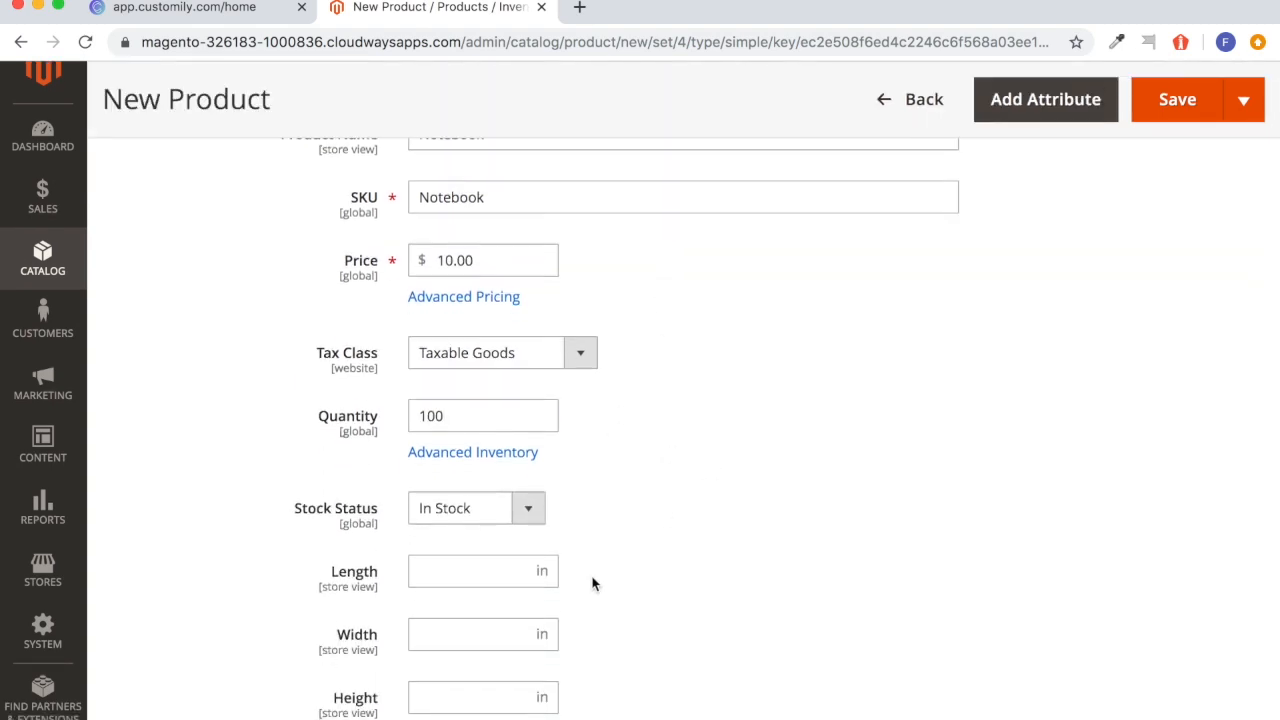
{"action": "scroll", "coordinate": [594, 584], "scroll_direction": "down", "scroll_amount": 3}
{"action": "left_click", "coordinate": [506, 550]}
{"action": "type", "text": "1"}
{"action": "left_click", "coordinate": [605, 470]}
Assign the product to the Default Category.
{"action": "scroll", "coordinate": [628, 457], "scroll_direction": "down", "scroll_amount": 3}
{"action": "left_click", "coordinate": [623, 460]}
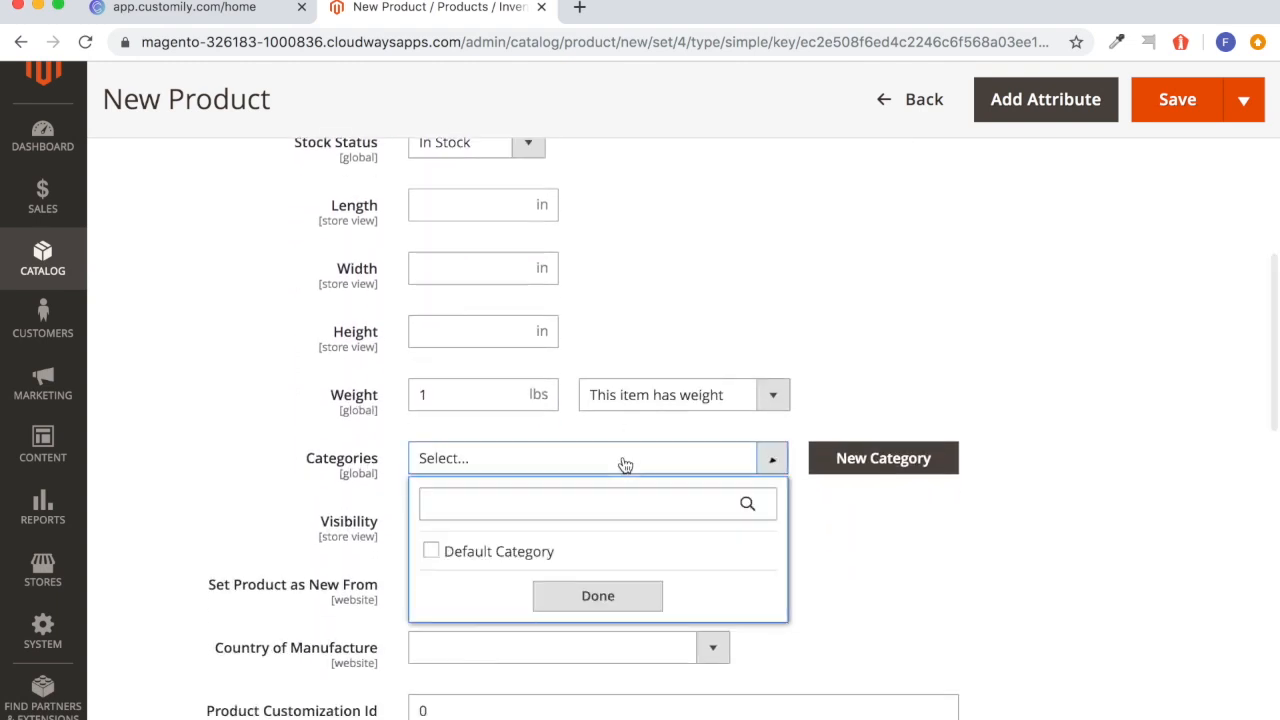
{"action": "left_click", "coordinate": [510, 556]}
{"action": "left_click", "coordinate": [608, 596]}
Prepare the Product Customization Id for replacement and copy the Notebook product's ID from the Customily product list.
{"action": "scroll", "coordinate": [672, 562], "scroll_direction": "down", "scroll_amount": 4}
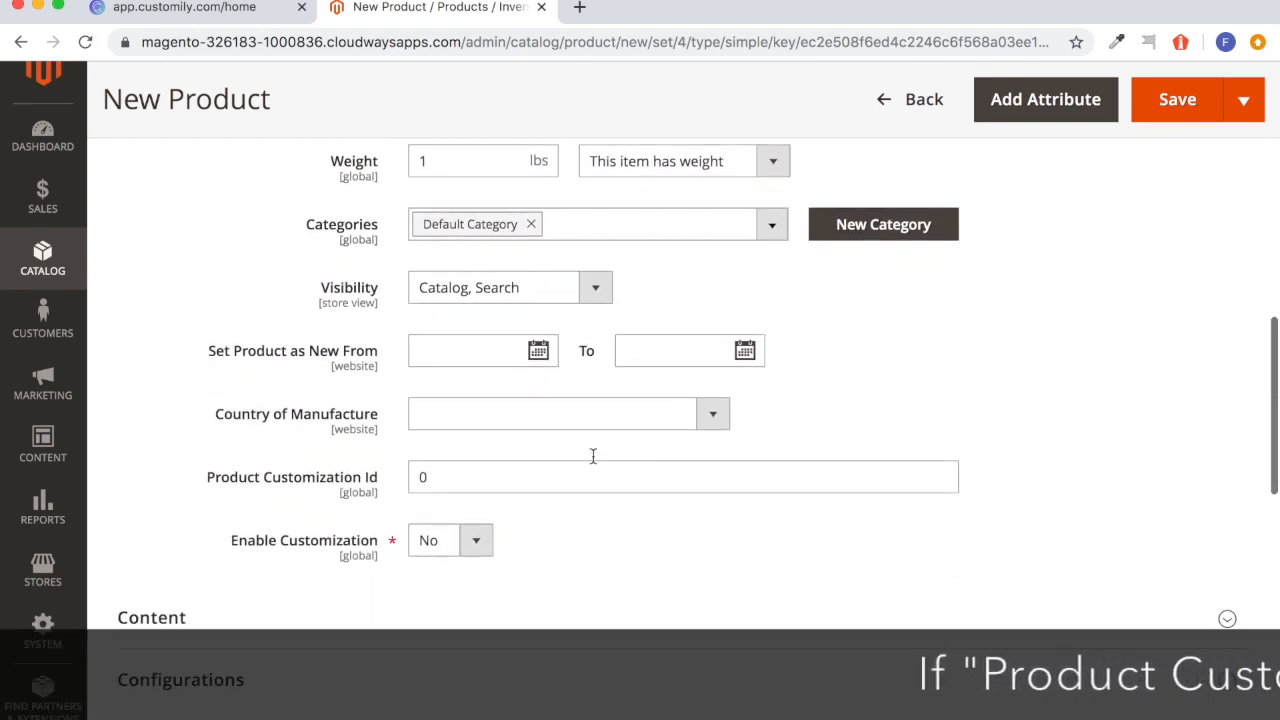
{"action": "left_click", "coordinate": [483, 477]}
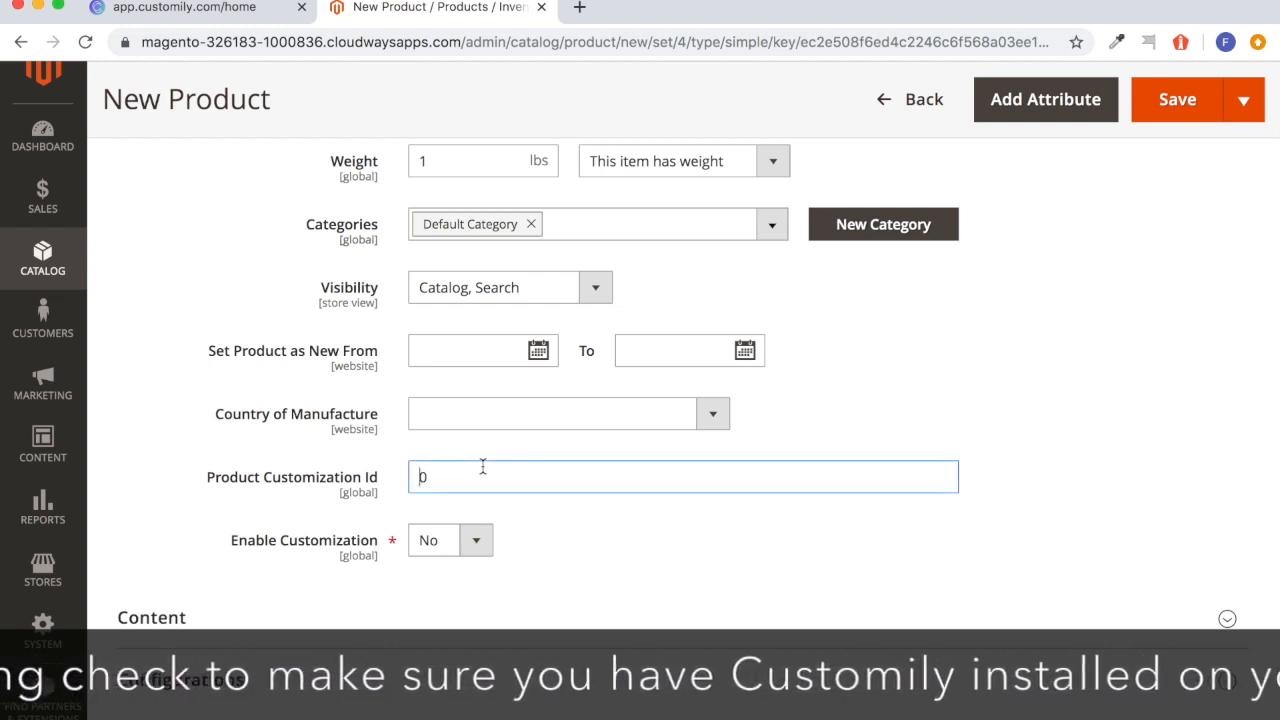
{"action": "key", "text": "BackSpace"}
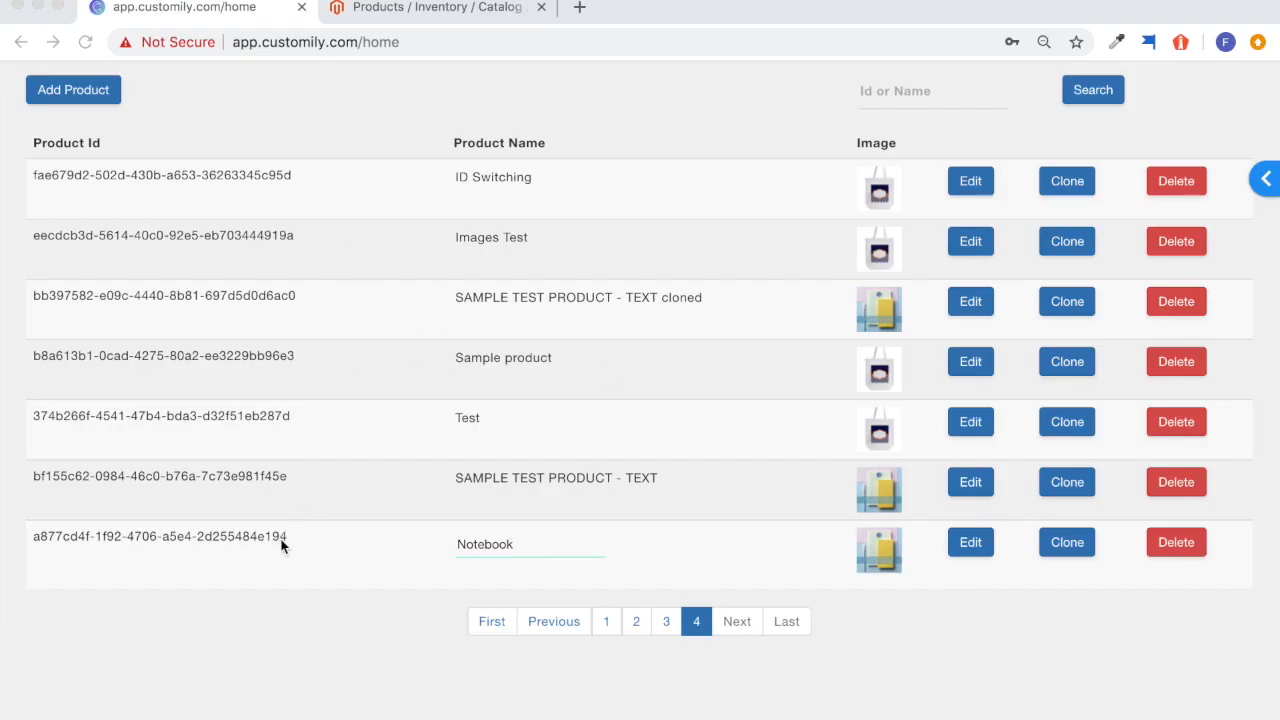
{"action": "left_click_drag", "start_coordinate": [289, 537], "coordinate": [38, 536]}
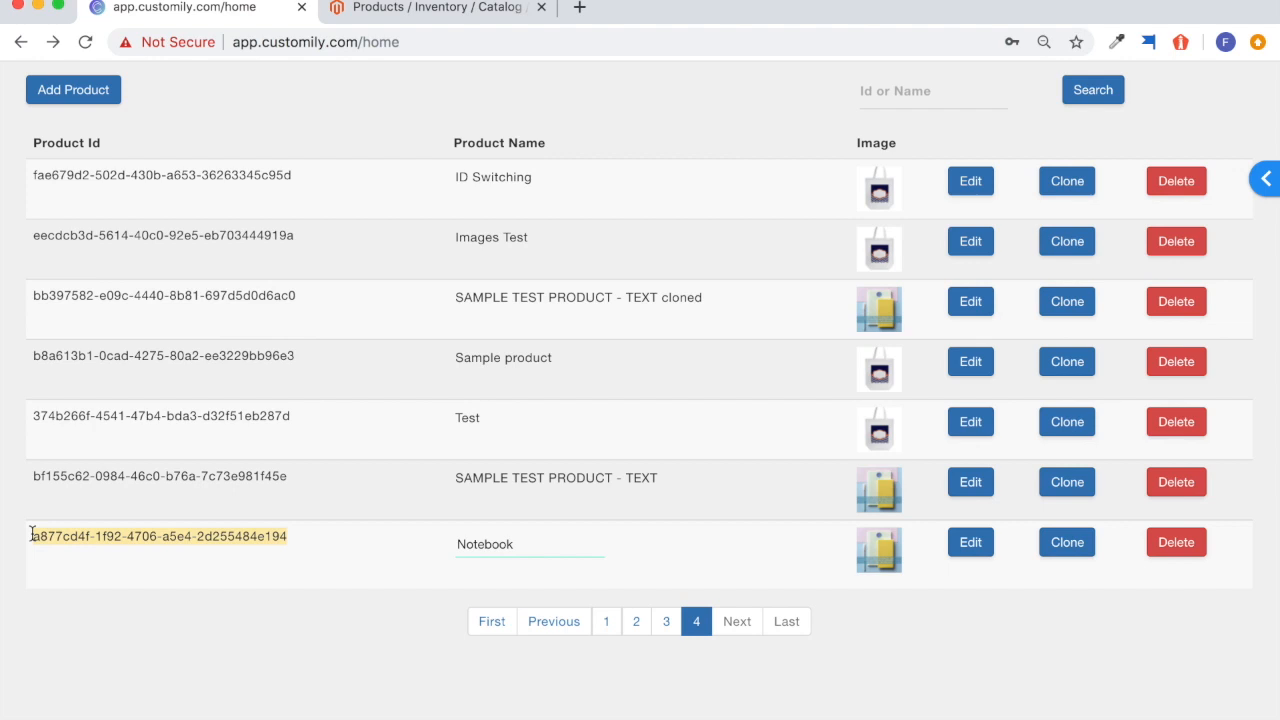
{"action": "right_click", "coordinate": [125, 536]}
{"action": "left_click", "coordinate": [130, 571]}
Return to the Magento product form, paste the copied ID as the Product Customization Id and set Enable Customization to Yes.
{"action": "left_click", "coordinate": [385, 10]}
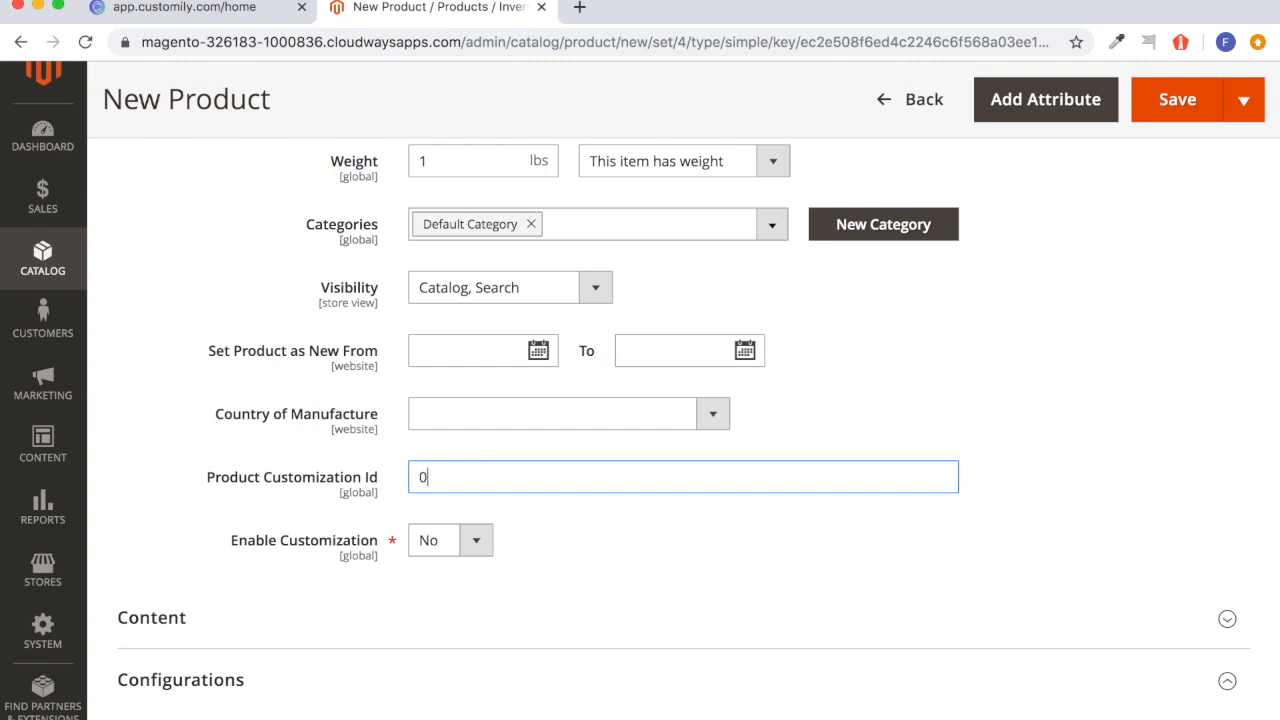
{"action": "key", "text": "super+v"}
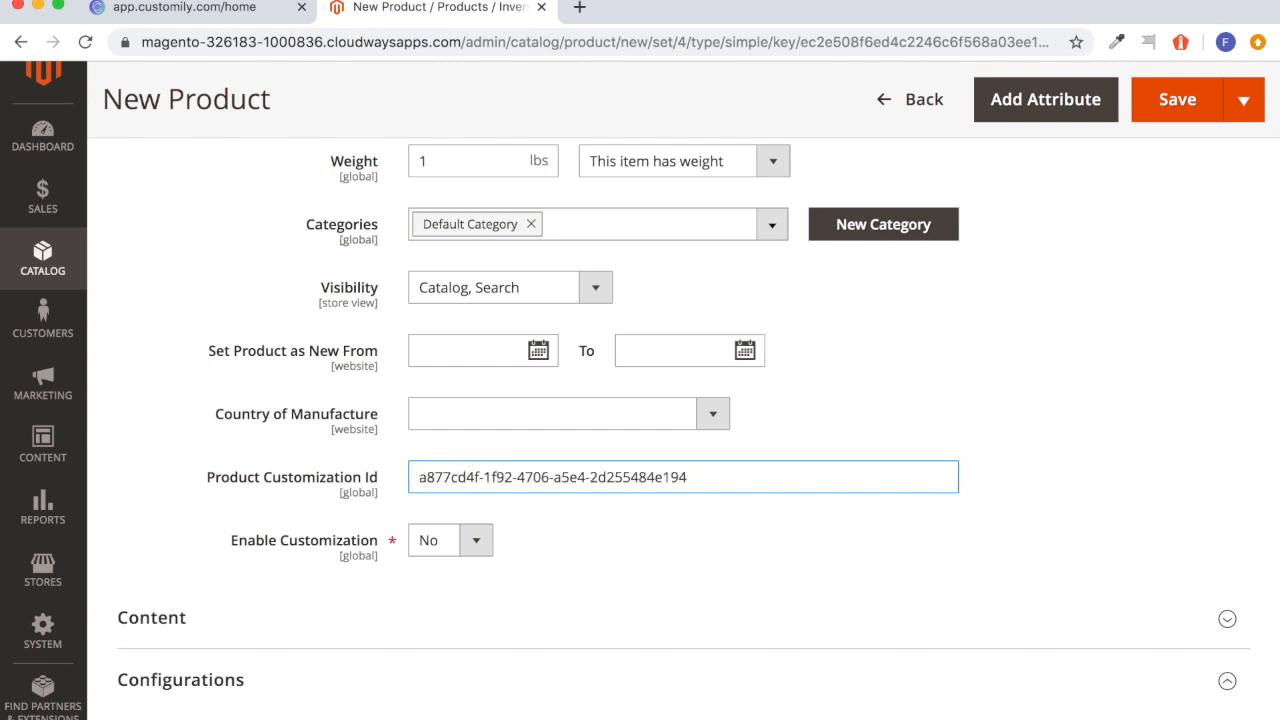
{"action": "left_click", "coordinate": [470, 542]}
{"action": "left_click", "coordinate": [435, 518]}
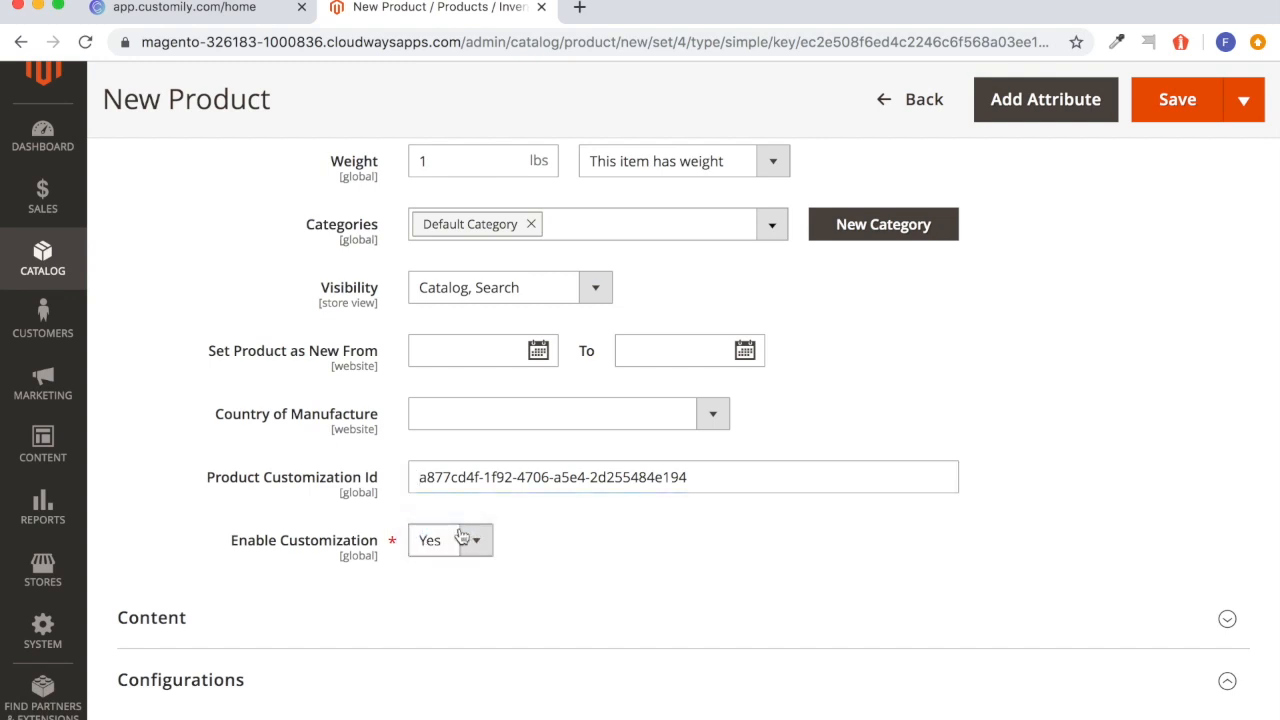
Add a new custom option to the product under Customizable Options.
{"action": "scroll", "coordinate": [777, 620], "scroll_direction": "up", "scroll_amount": 10}
{"action": "scroll", "coordinate": [777, 620], "scroll_direction": "down", "scroll_amount": 1}
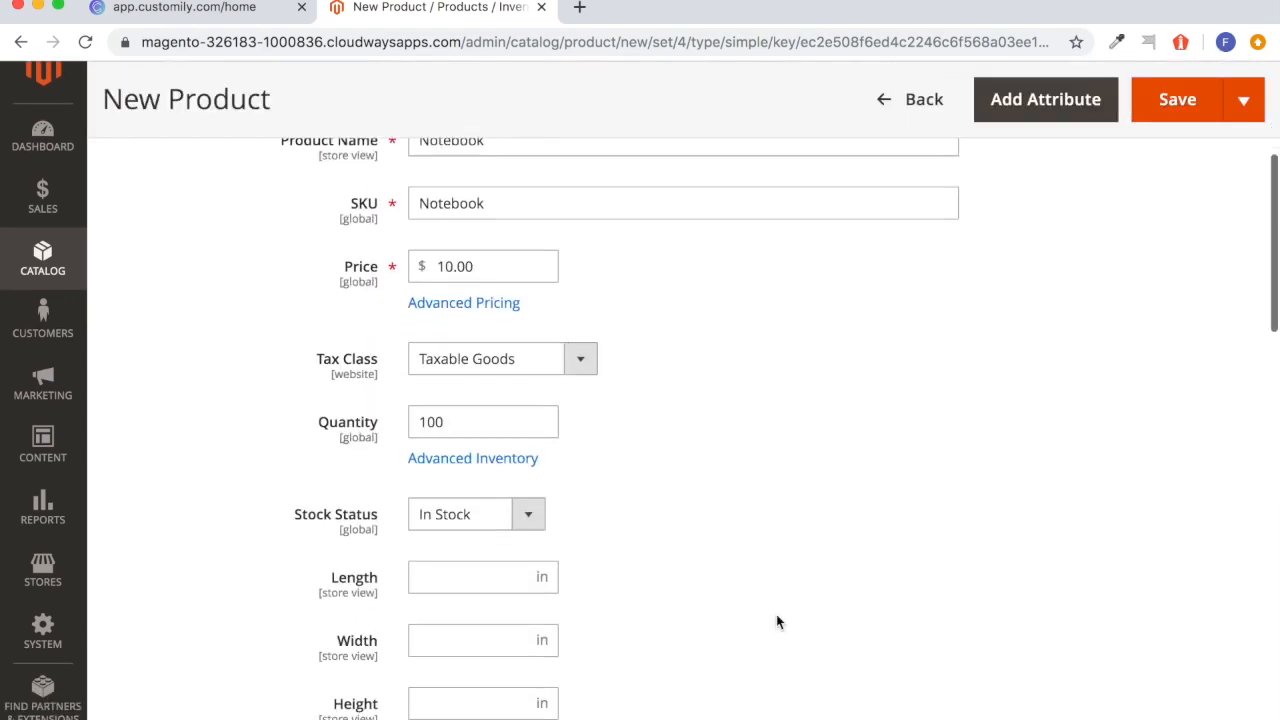
{"action": "scroll", "coordinate": [778, 622], "scroll_direction": "down", "scroll_amount": 15}
{"action": "scroll", "coordinate": [778, 622], "scroll_direction": "up", "scroll_amount": 3}
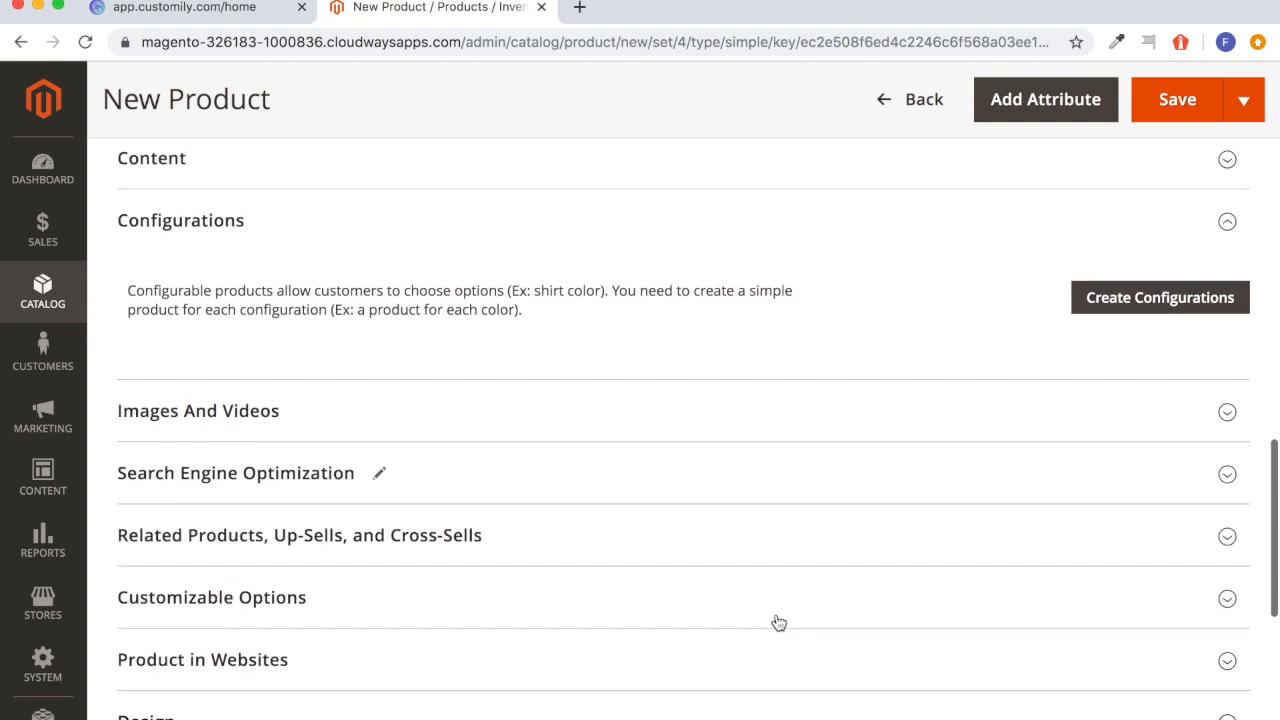
{"action": "scroll", "coordinate": [779, 623], "scroll_direction": "up", "scroll_amount": 2}
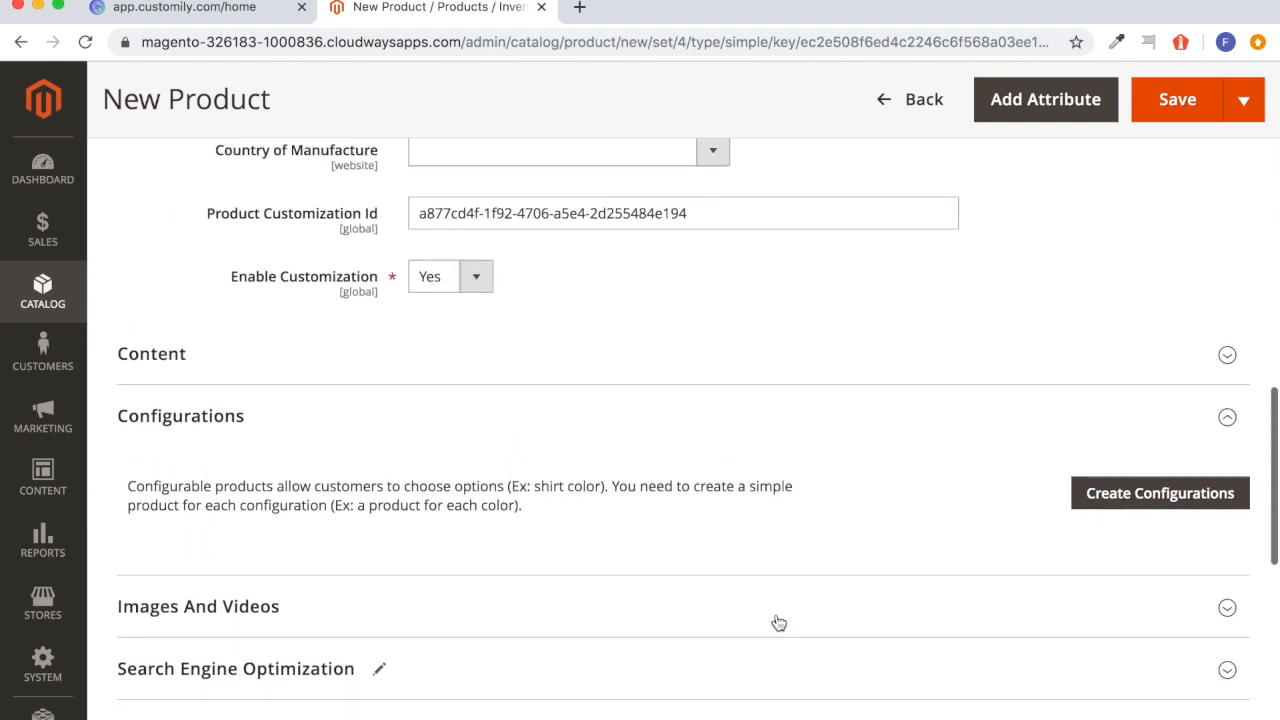
{"action": "scroll", "coordinate": [779, 623], "scroll_direction": "down", "scroll_amount": 4}
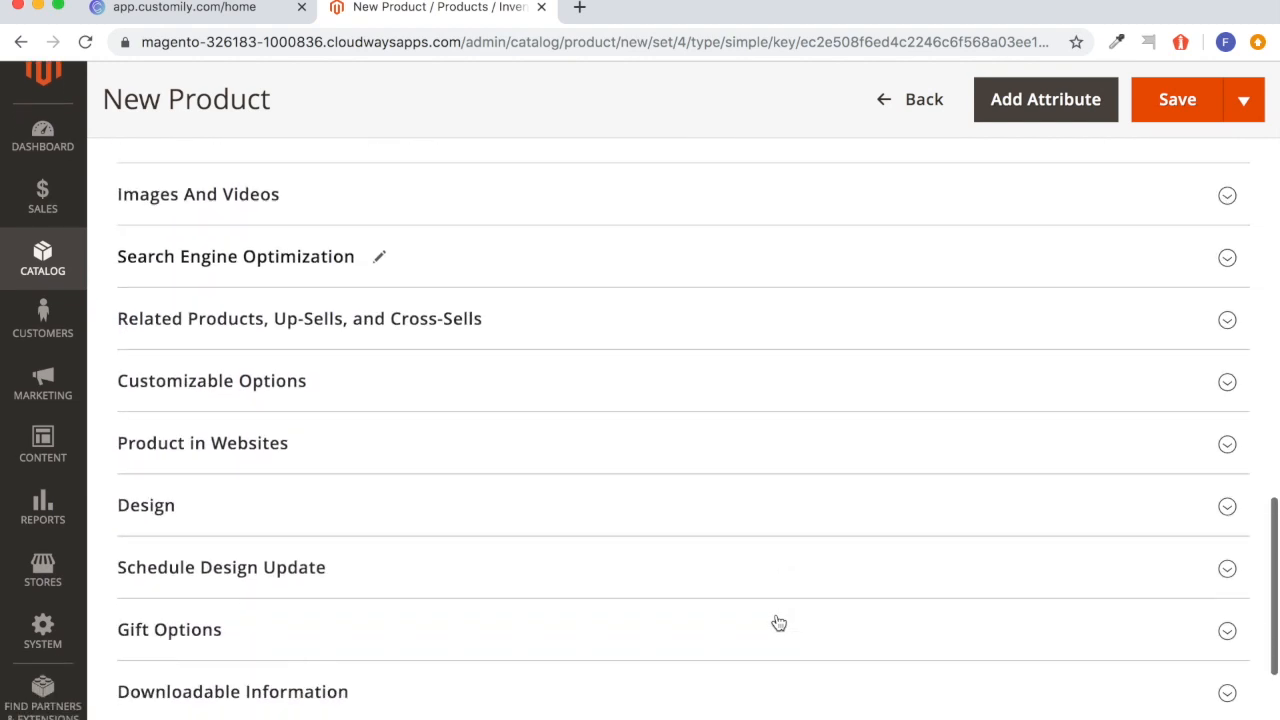
{"action": "left_click", "coordinate": [405, 390]}
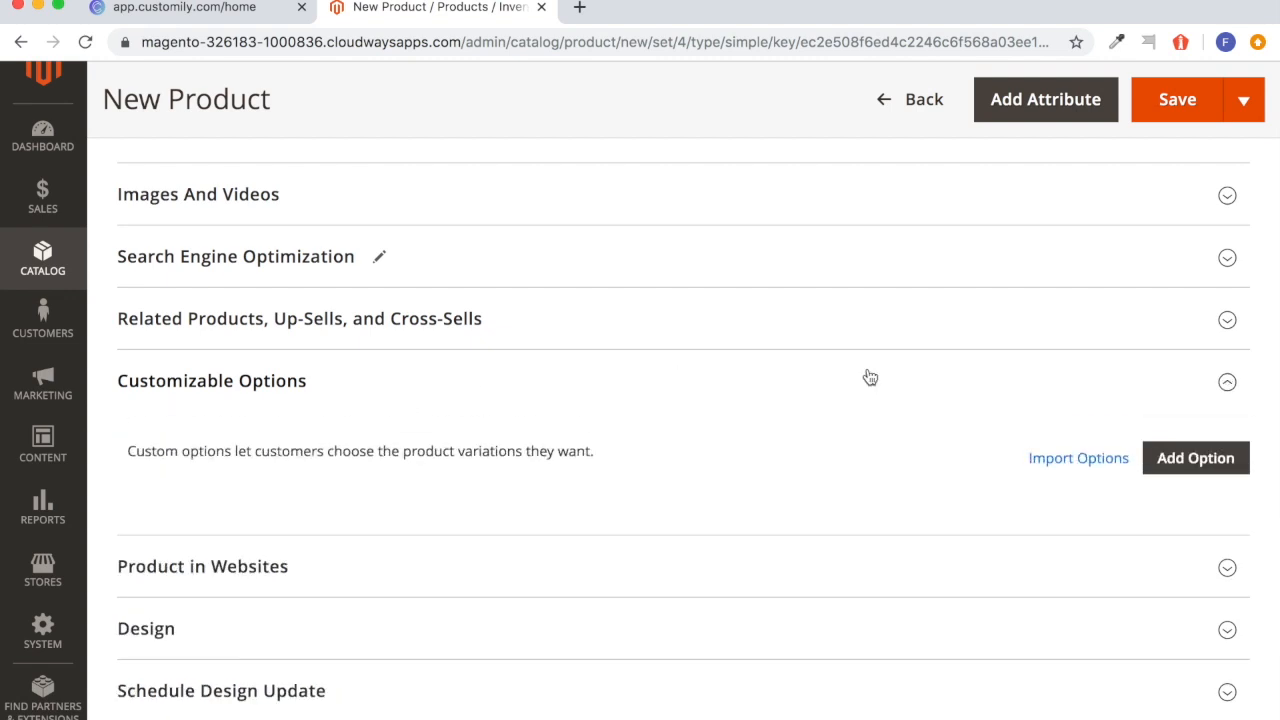
{"action": "left_click", "coordinate": [1160, 466]}
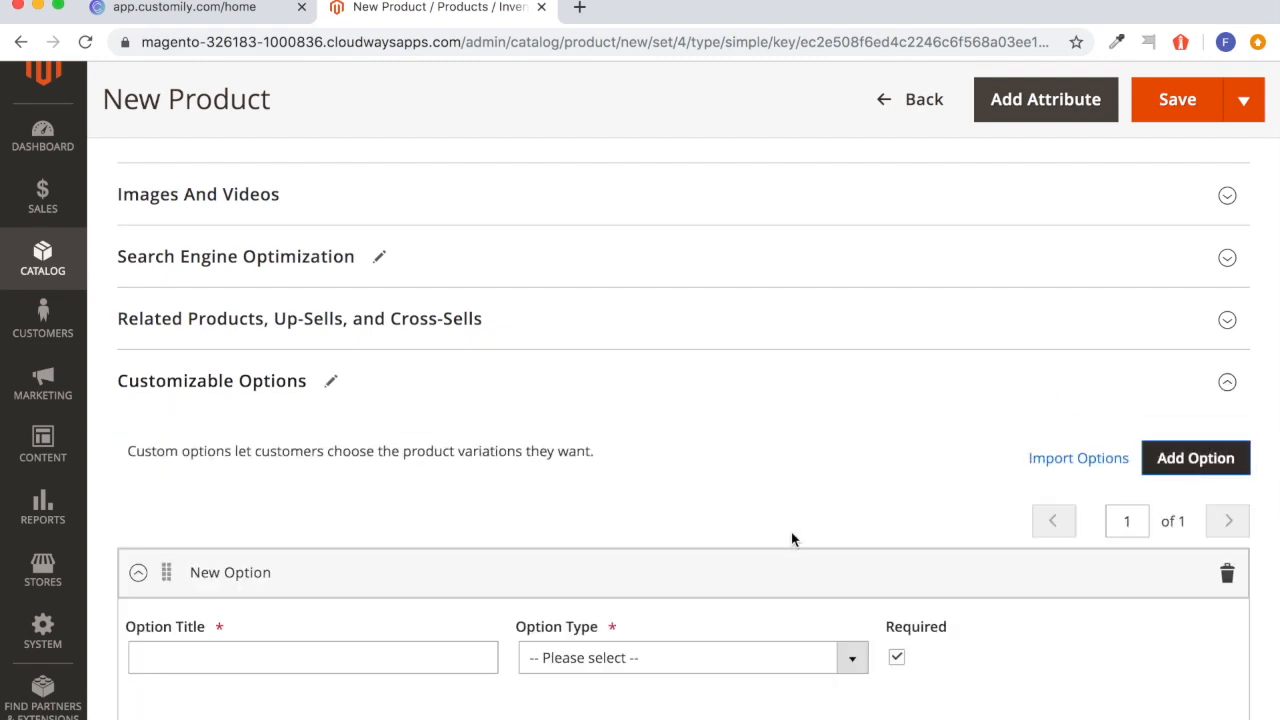
{"action": "scroll", "coordinate": [791, 540], "scroll_direction": "down", "scroll_amount": 2}
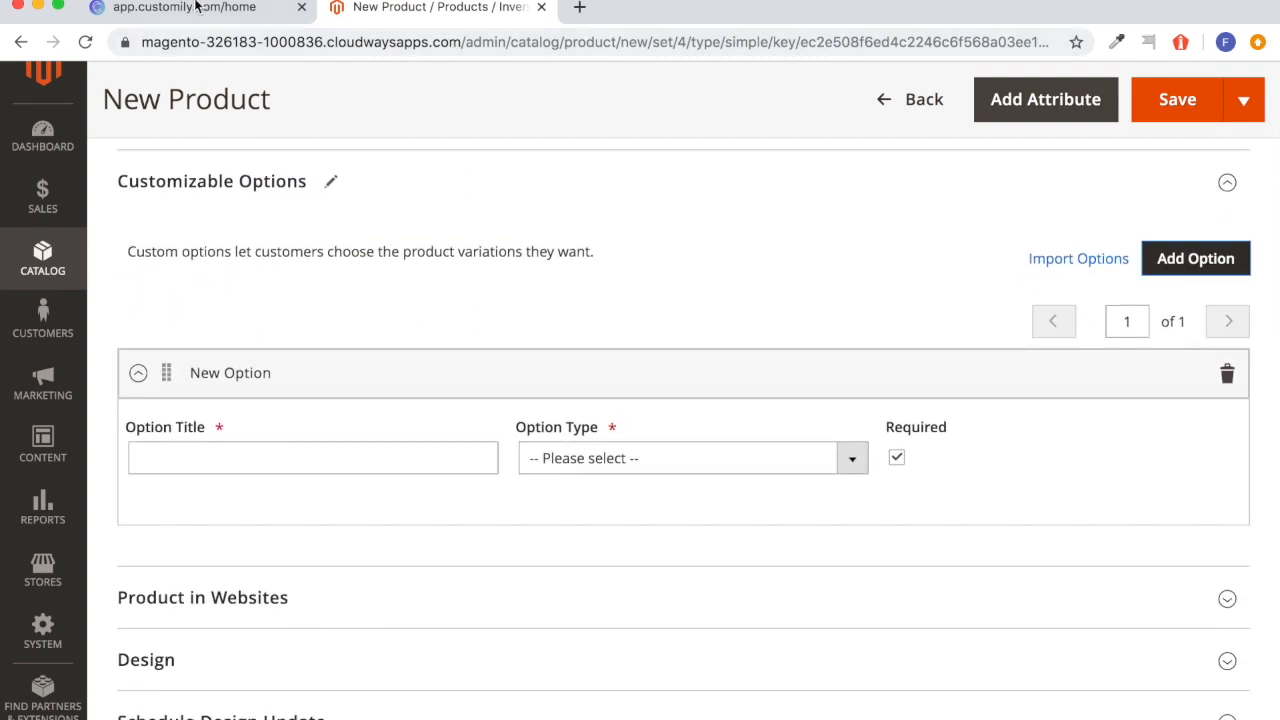
Switch to Customily, open the Notebook product's preview settings and examine the unique ID of its text element.
{"action": "left_click", "coordinate": [197, 7]}
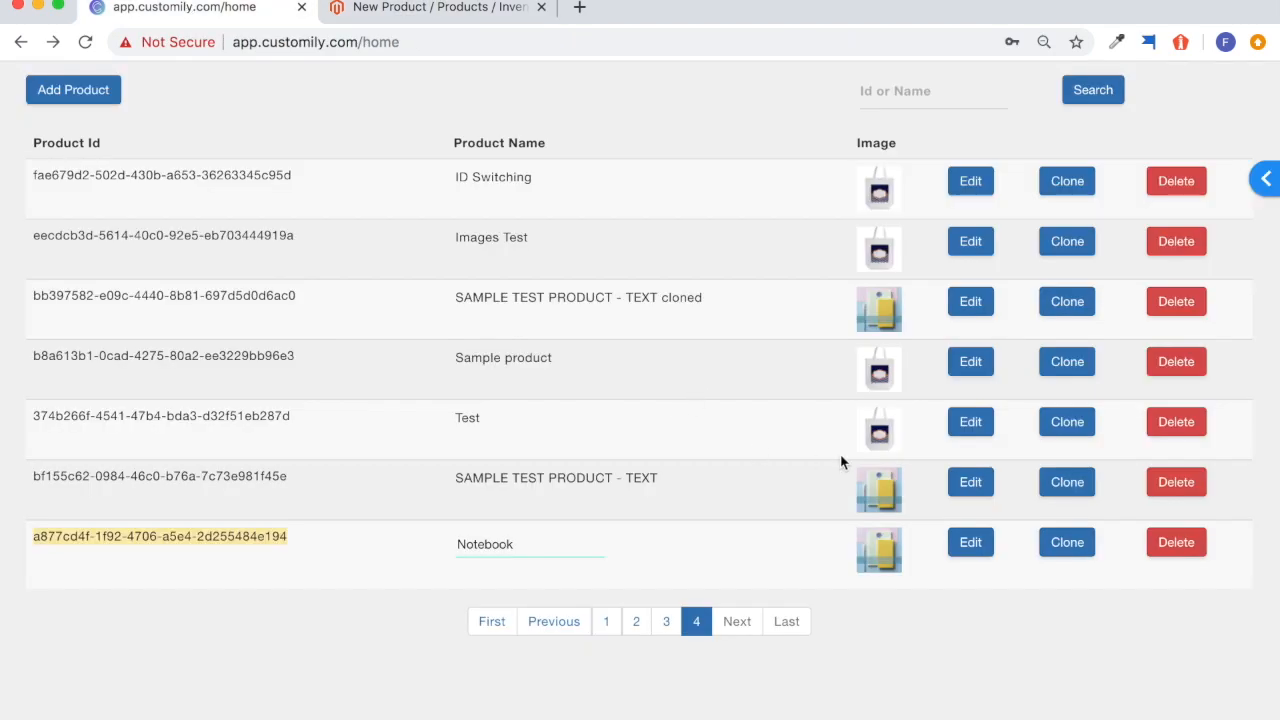
{"action": "left_click", "coordinate": [973, 545]}
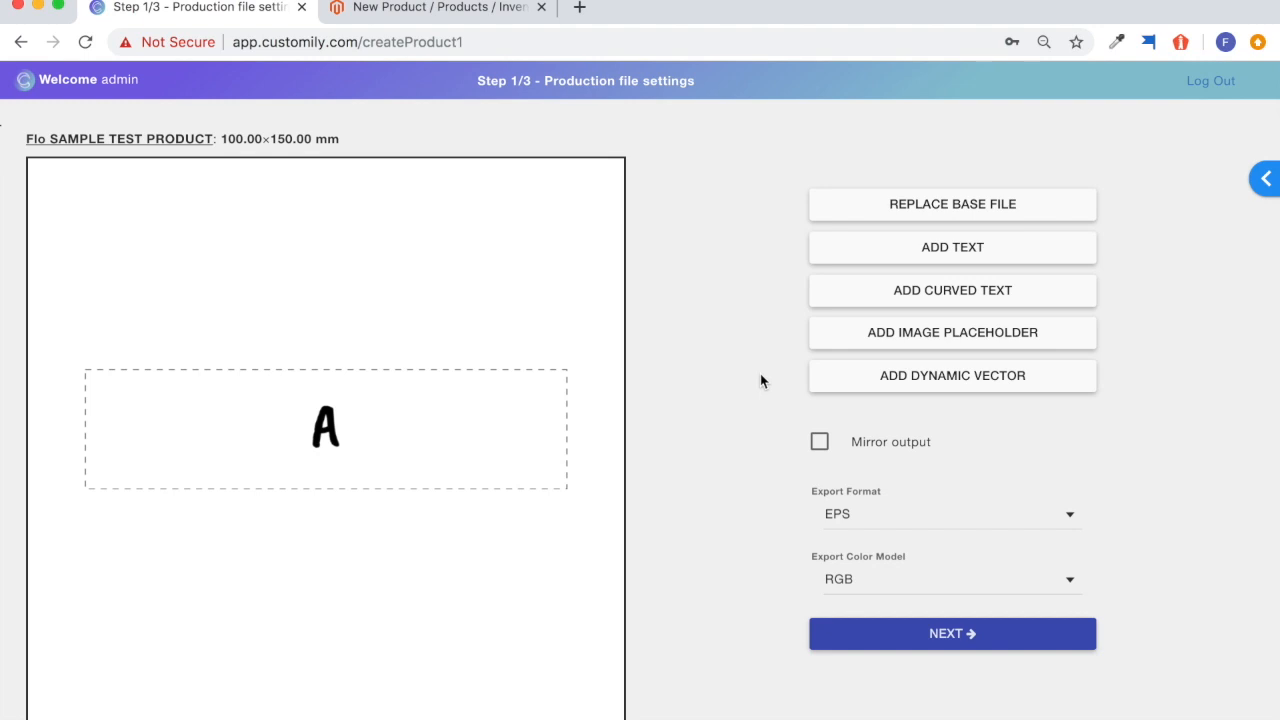
{"action": "left_click", "coordinate": [866, 627]}
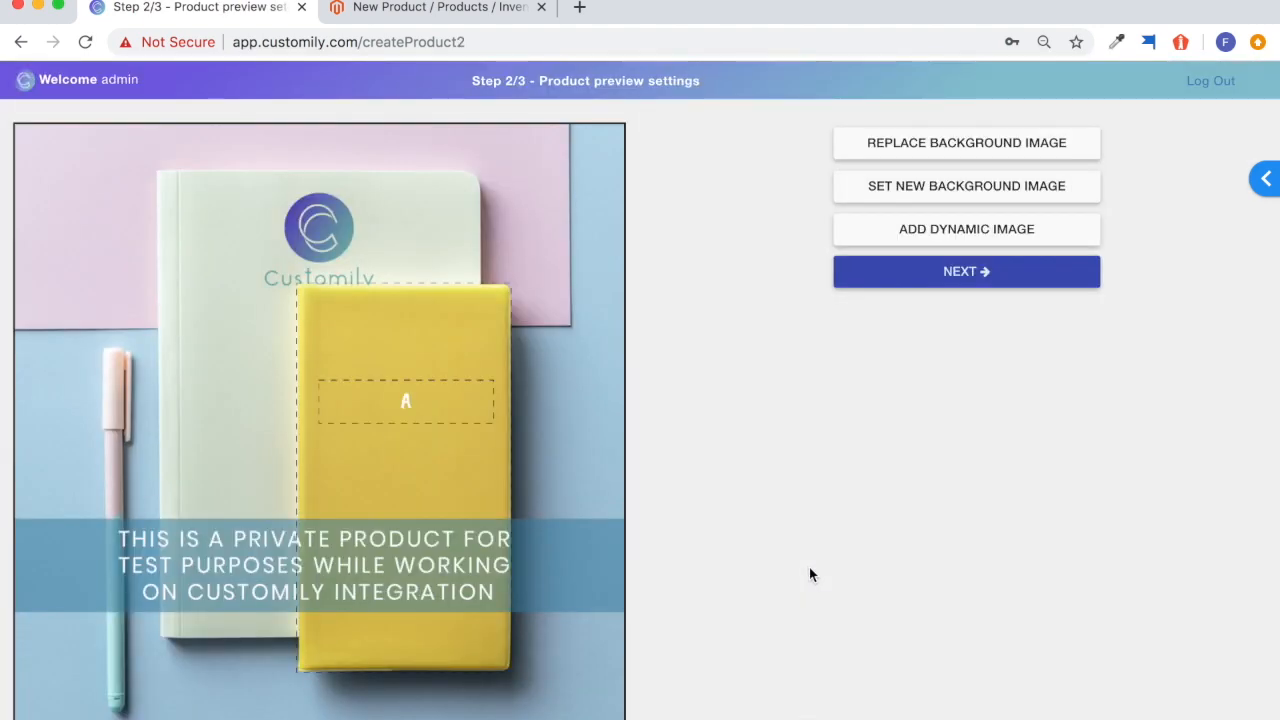
{"action": "left_click", "coordinate": [452, 400]}
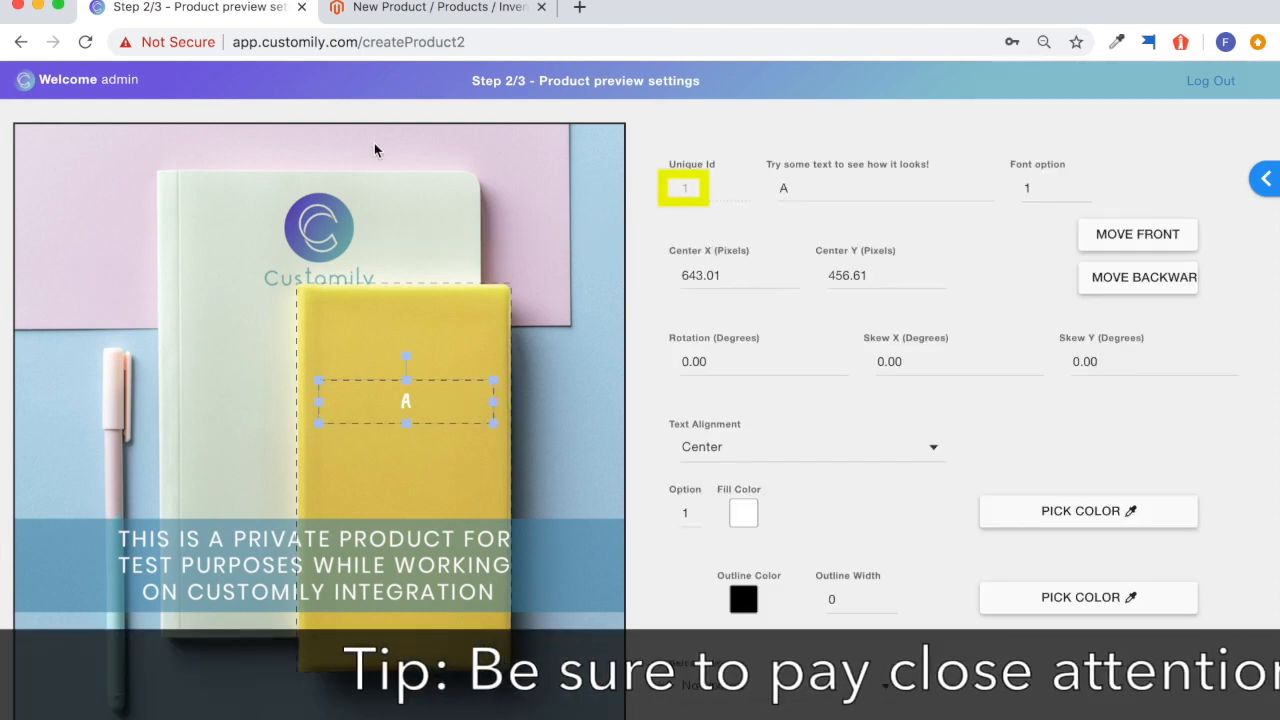
Return to the Magento product form, title the new option Name, and set its type to Field and its Customily Element Id to 1.
{"action": "left_click", "coordinate": [450, 7]}
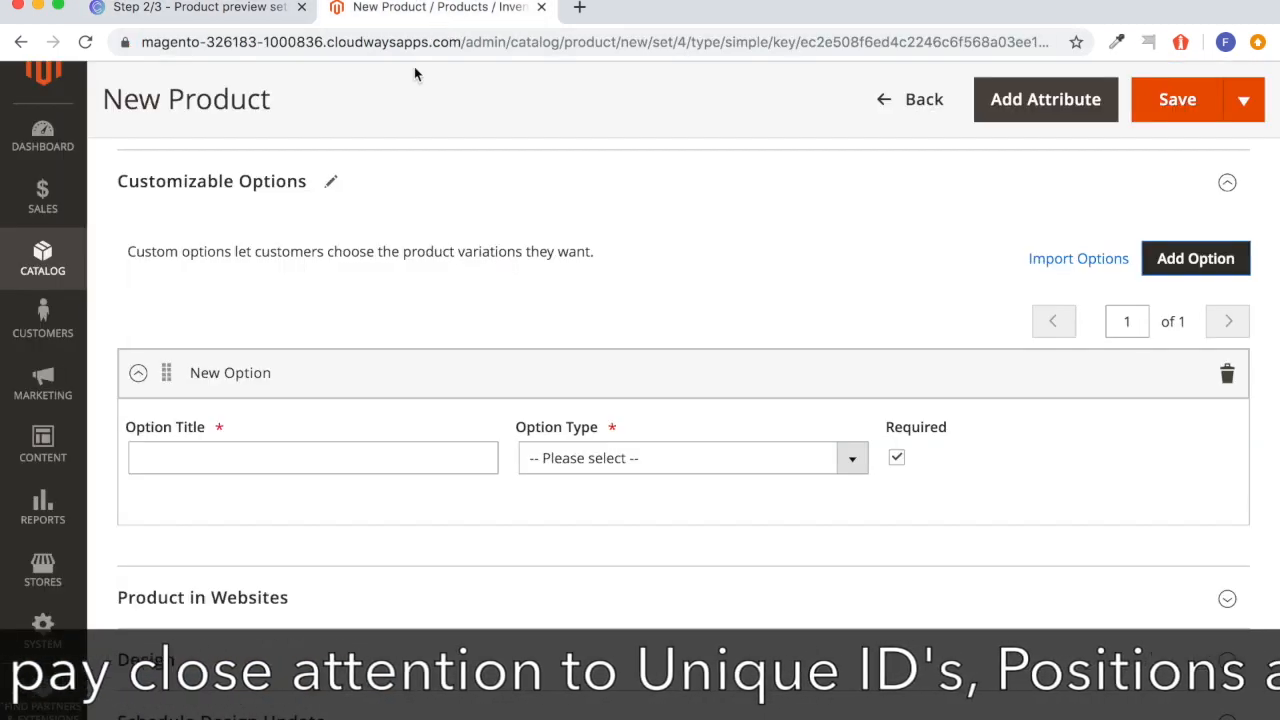
{"action": "left_click", "coordinate": [291, 461]}
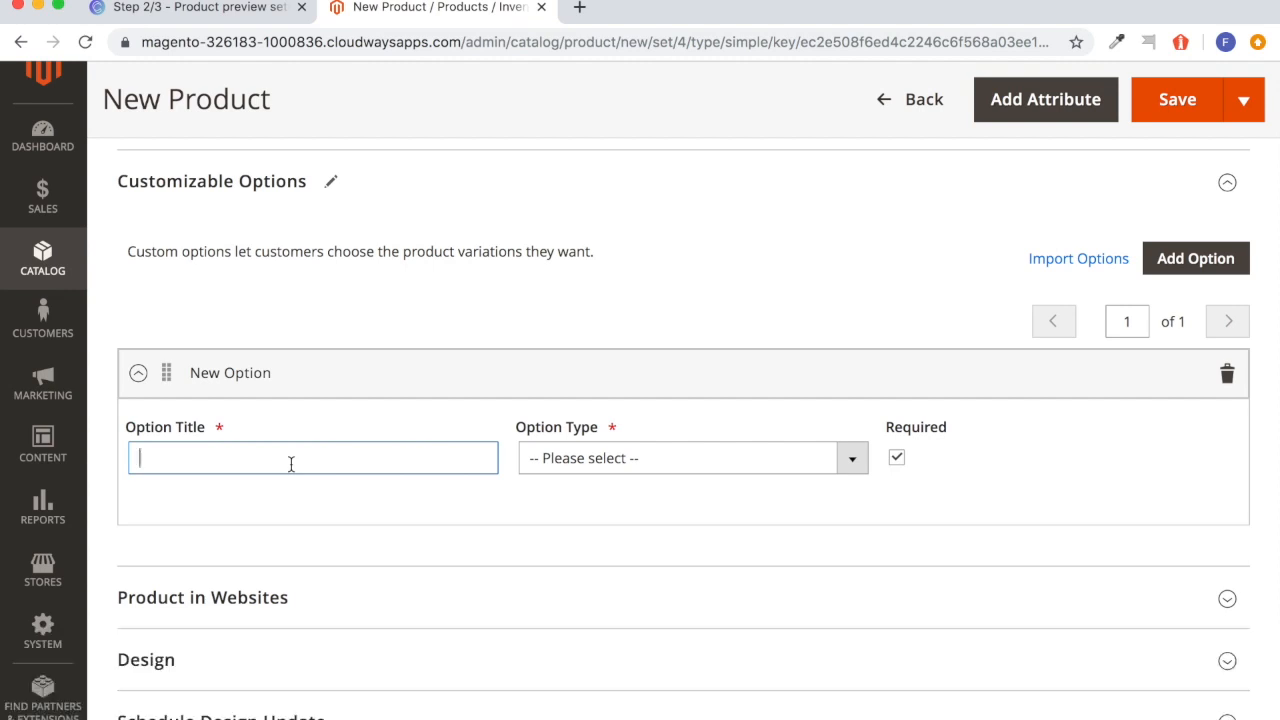
{"action": "type", "text": "N"}
{"action": "key", "text": "BackSpace"}
{"action": "type", "text": "Na"}
{"action": "left_click", "coordinate": [714, 466]}
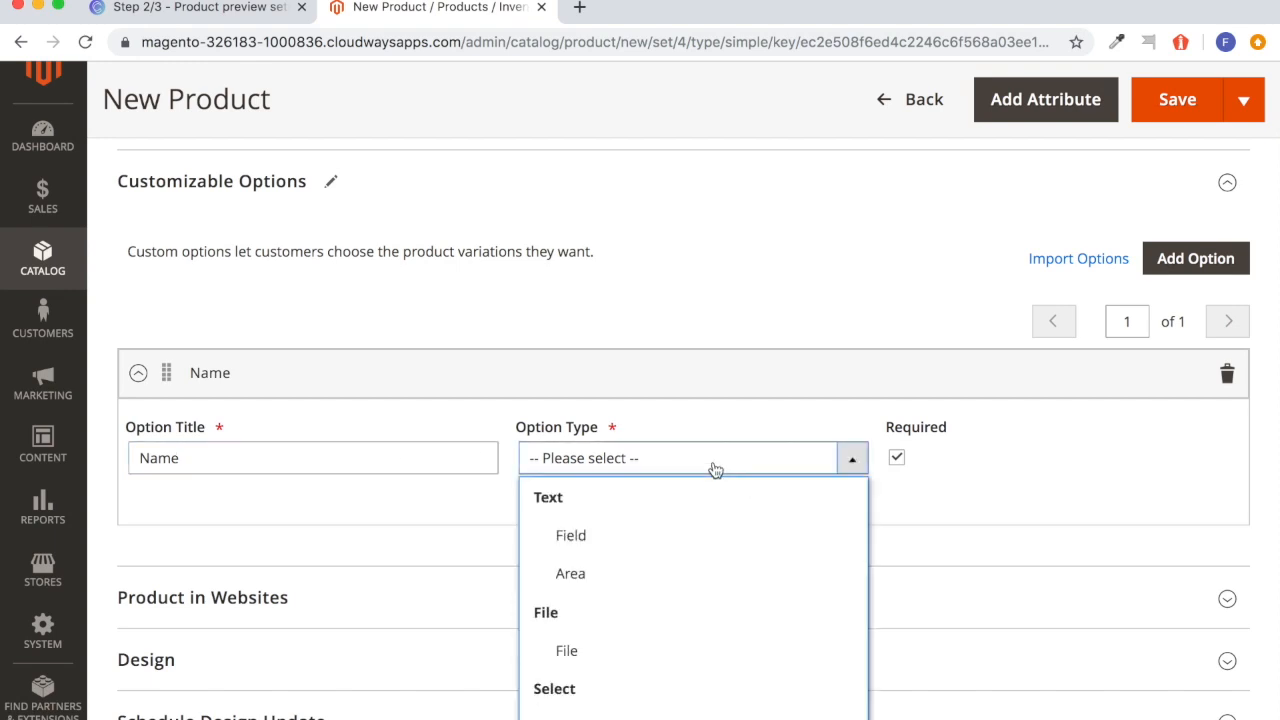
{"action": "left_click", "coordinate": [672, 537]}
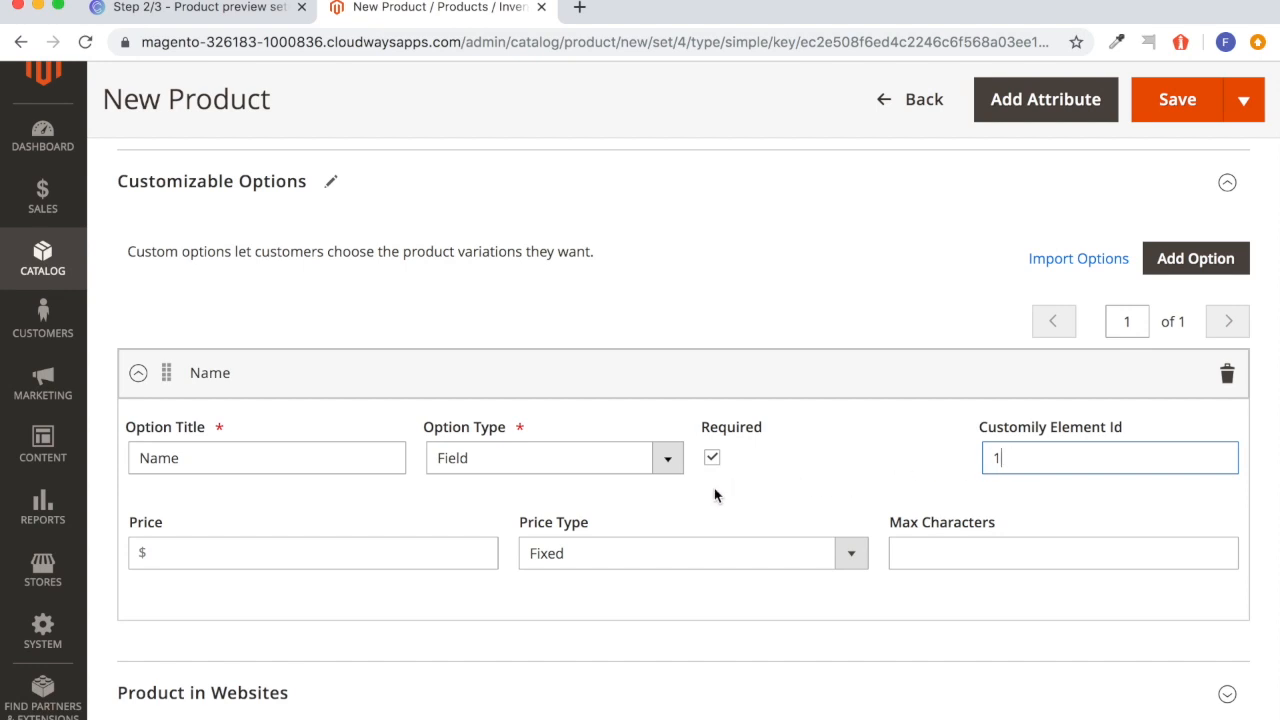
Limit the Name option to a maximum of 12 characters.
{"action": "left_click", "coordinate": [994, 549]}
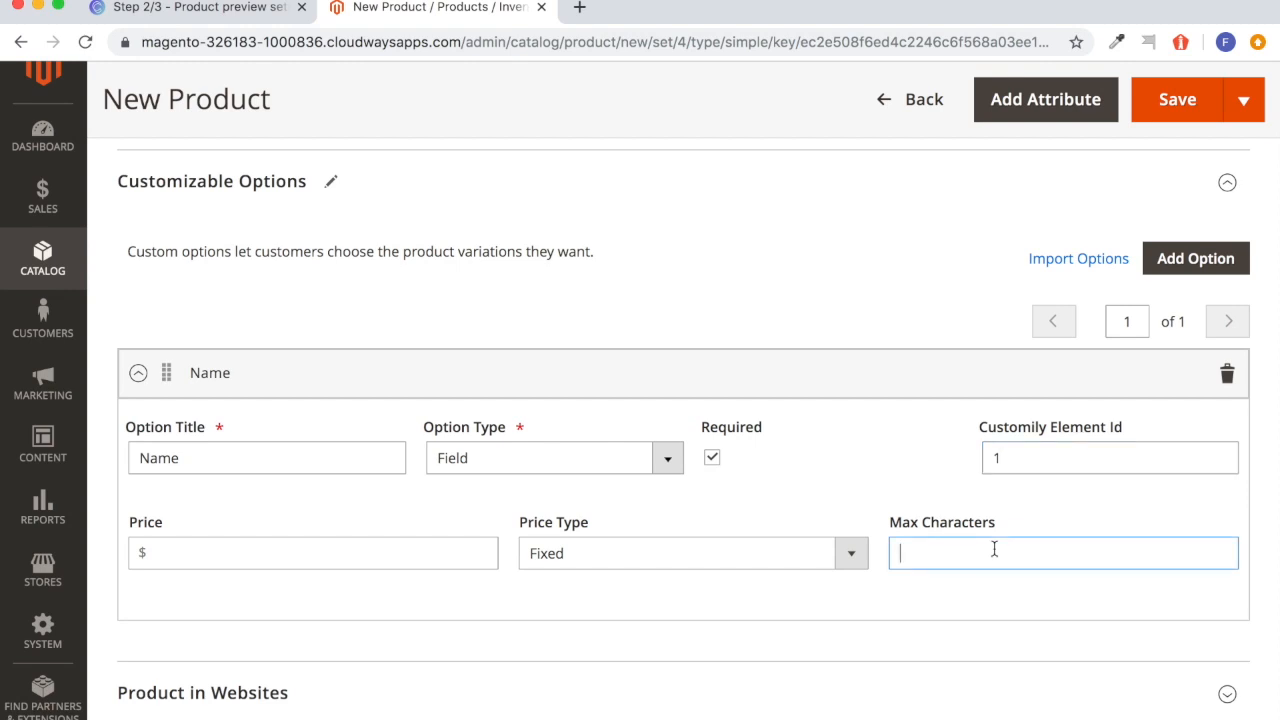
{"action": "type", "text": "12"}
{"action": "left_click", "coordinate": [909, 443]}
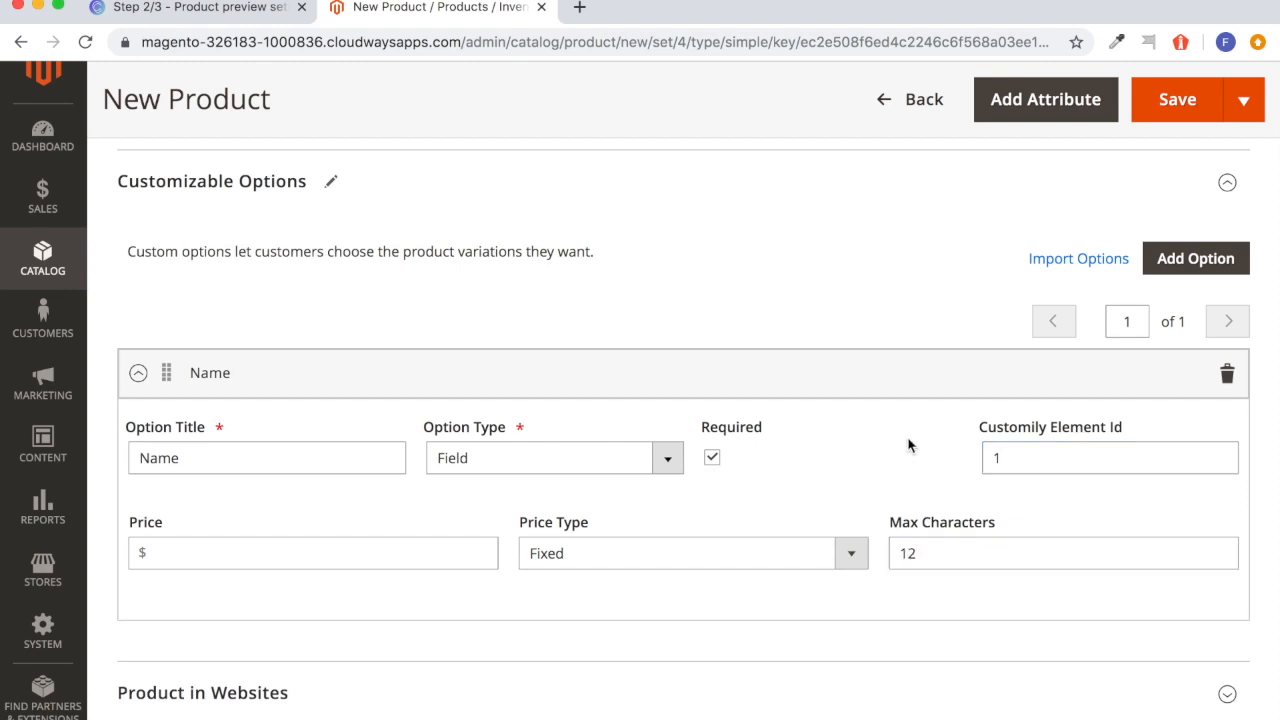
Add another custom option below the Name option.
{"action": "scroll", "coordinate": [910, 445], "scroll_direction": "down", "scroll_amount": 2}
{"action": "scroll", "coordinate": [909, 445], "scroll_direction": "down", "scroll_amount": 2}
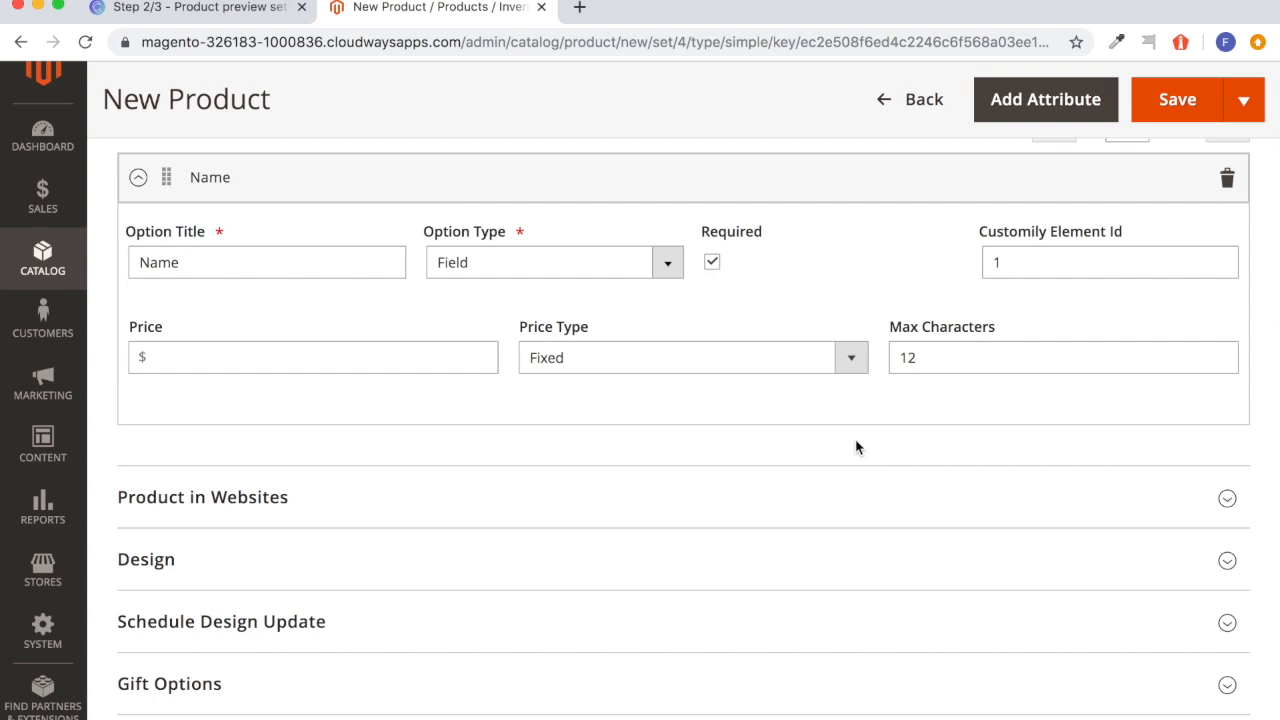
{"action": "scroll", "coordinate": [1110, 290], "scroll_direction": "up", "scroll_amount": 2}
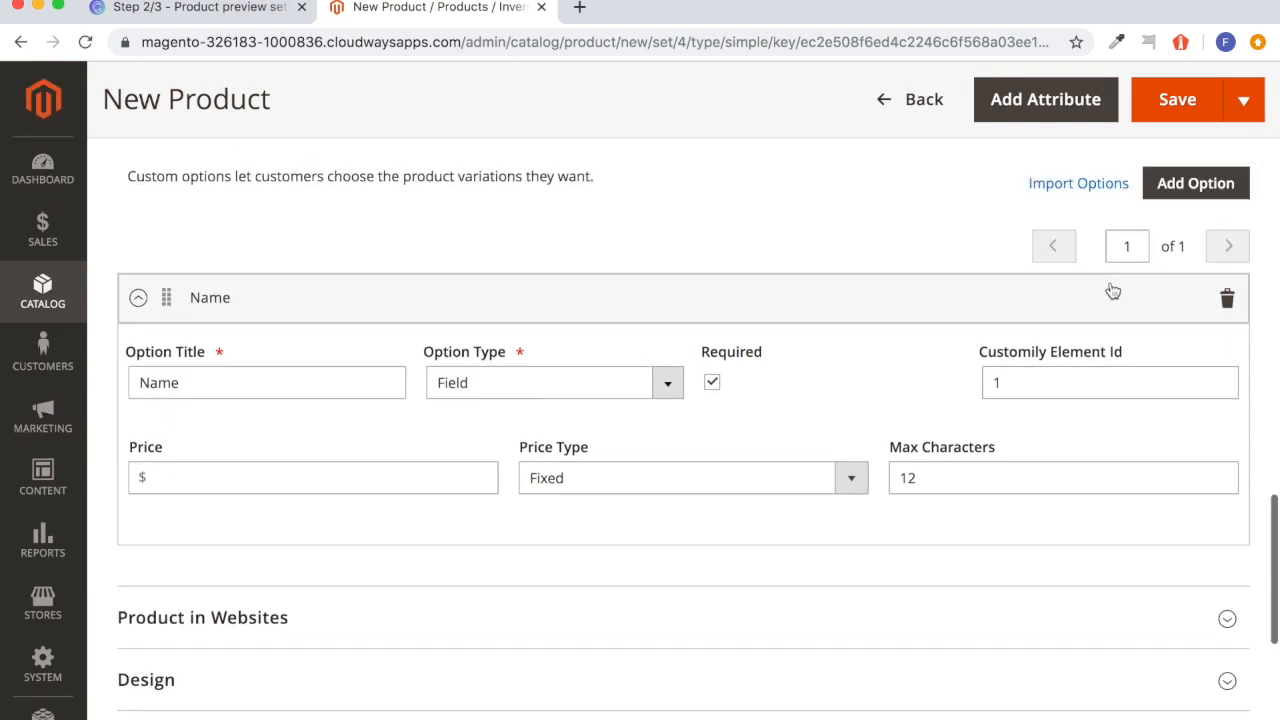
{"action": "left_click", "coordinate": [1196, 183]}
{"action": "scroll", "coordinate": [943, 423], "scroll_direction": "down", "scroll_amount": 3}
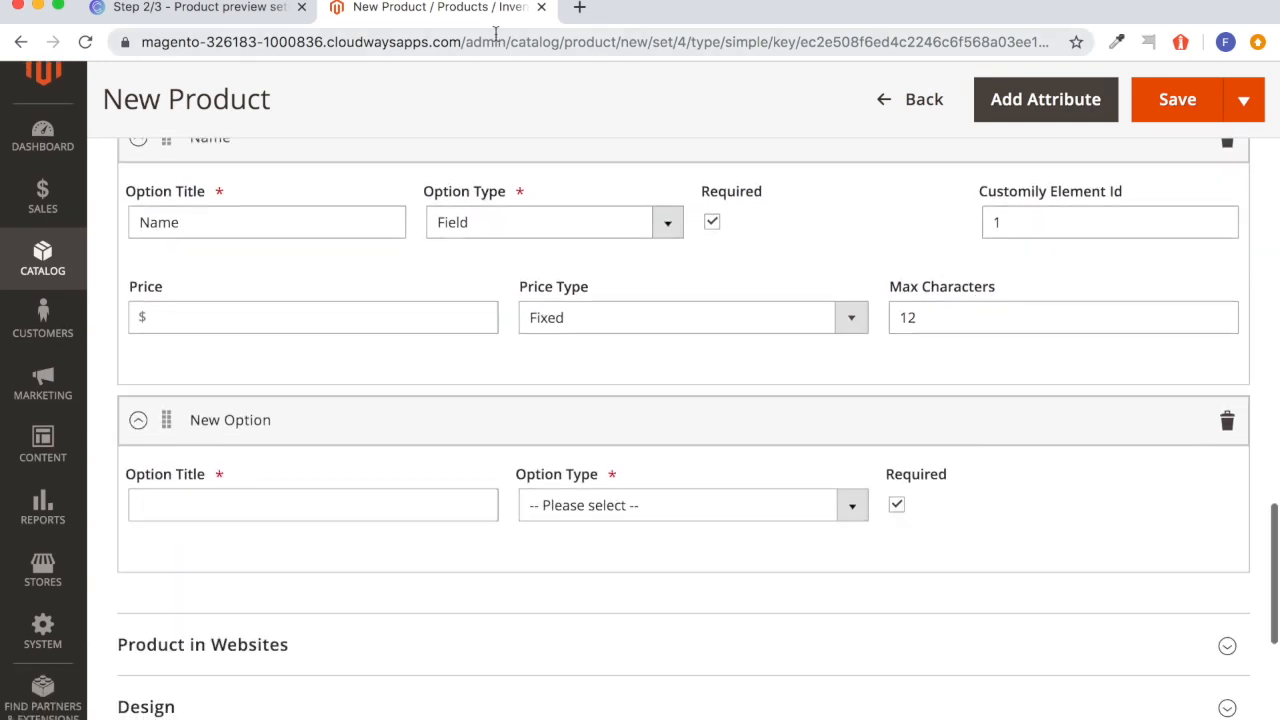
Switch to Customily and enter "I love to write" as the sample text of the notebook's text element.
{"action": "left_click", "coordinate": [253, 16]}
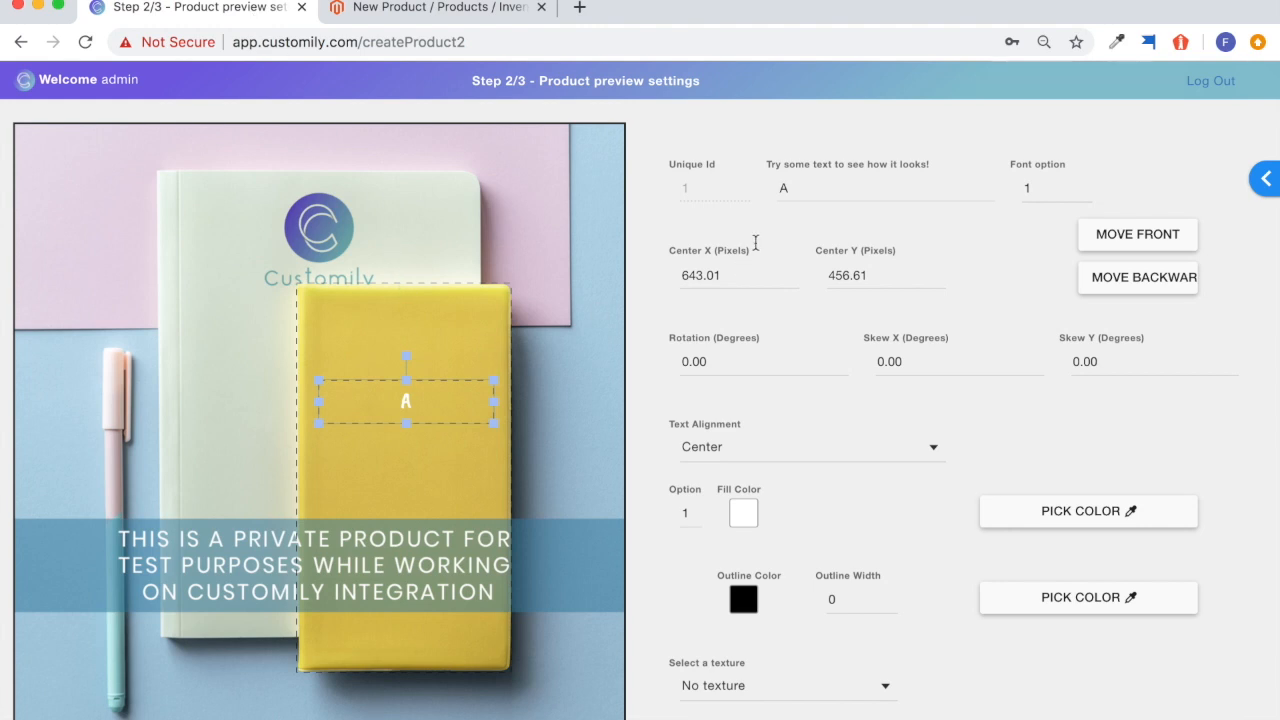
{"action": "left_click", "coordinate": [819, 191]}
{"action": "type", "text": "I love t"}
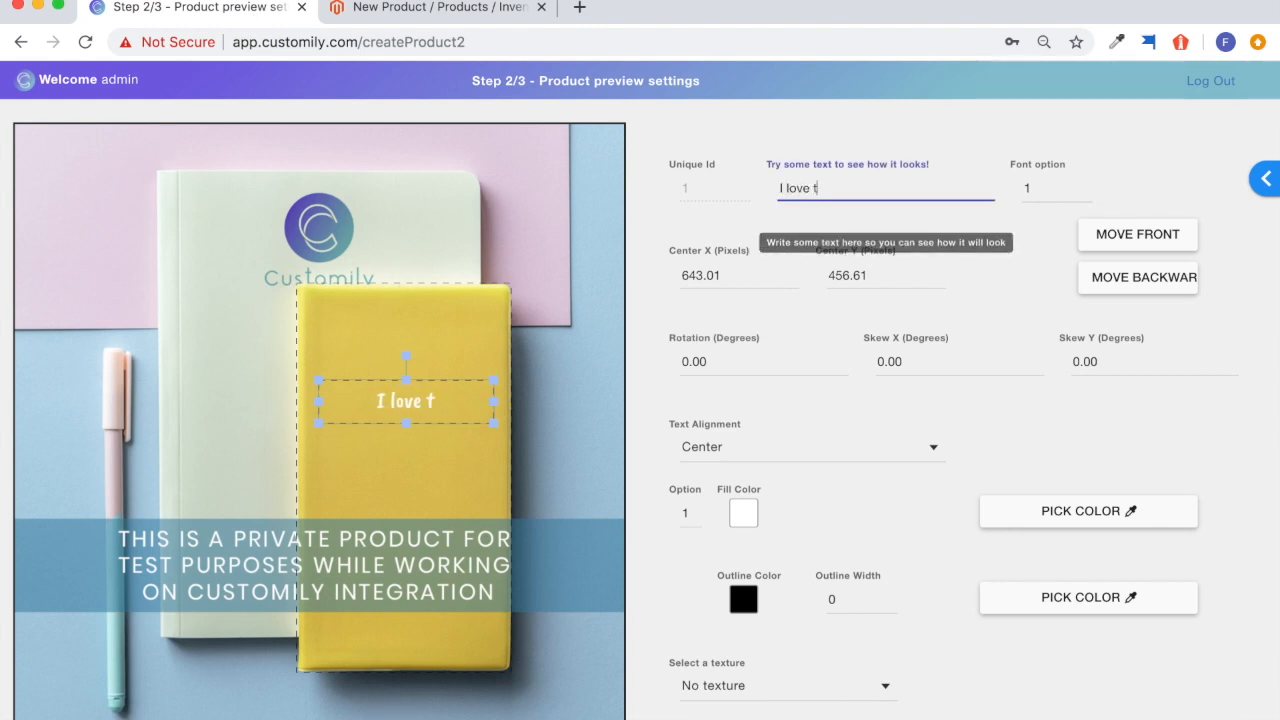
{"action": "type", "text": "o write"}
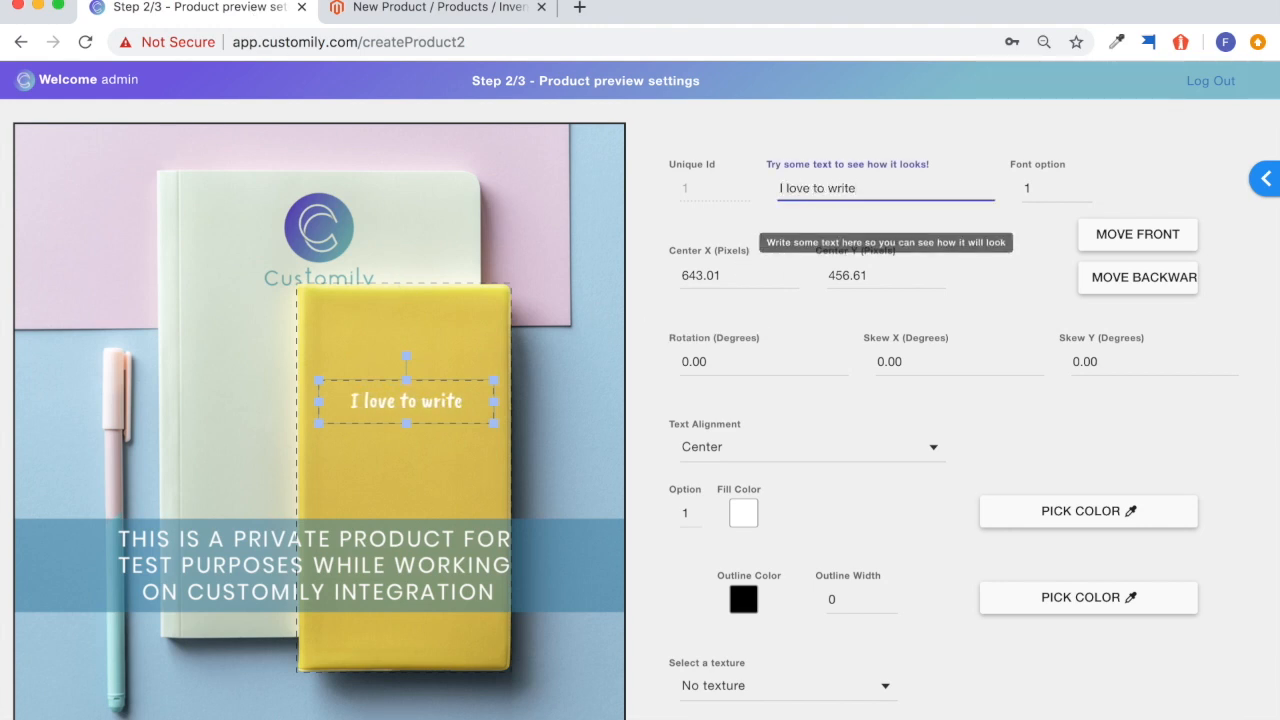
Preview the text element's font option 2 and its other fill color option, returning both to option 1.
{"action": "left_click", "coordinate": [1087, 186]}
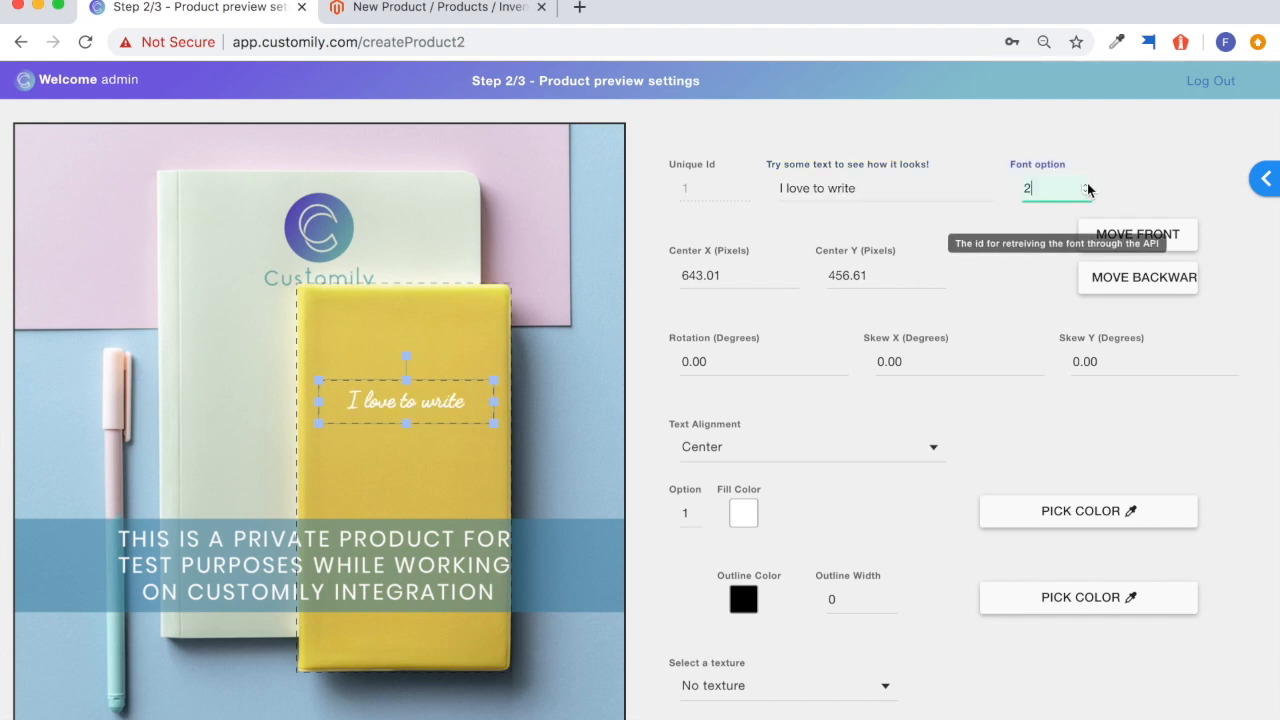
{"action": "left_click", "coordinate": [1087, 195]}
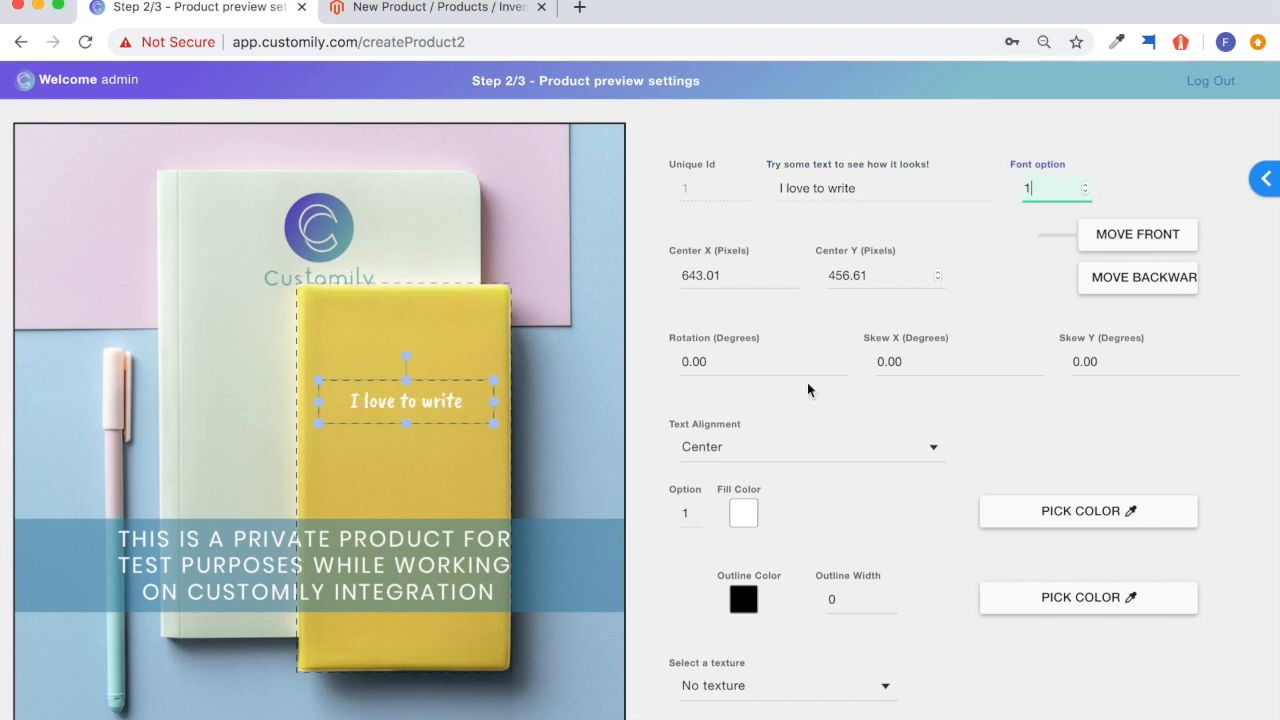
{"action": "left_click", "coordinate": [696, 512]}
{"action": "left_click", "coordinate": [697, 520]}
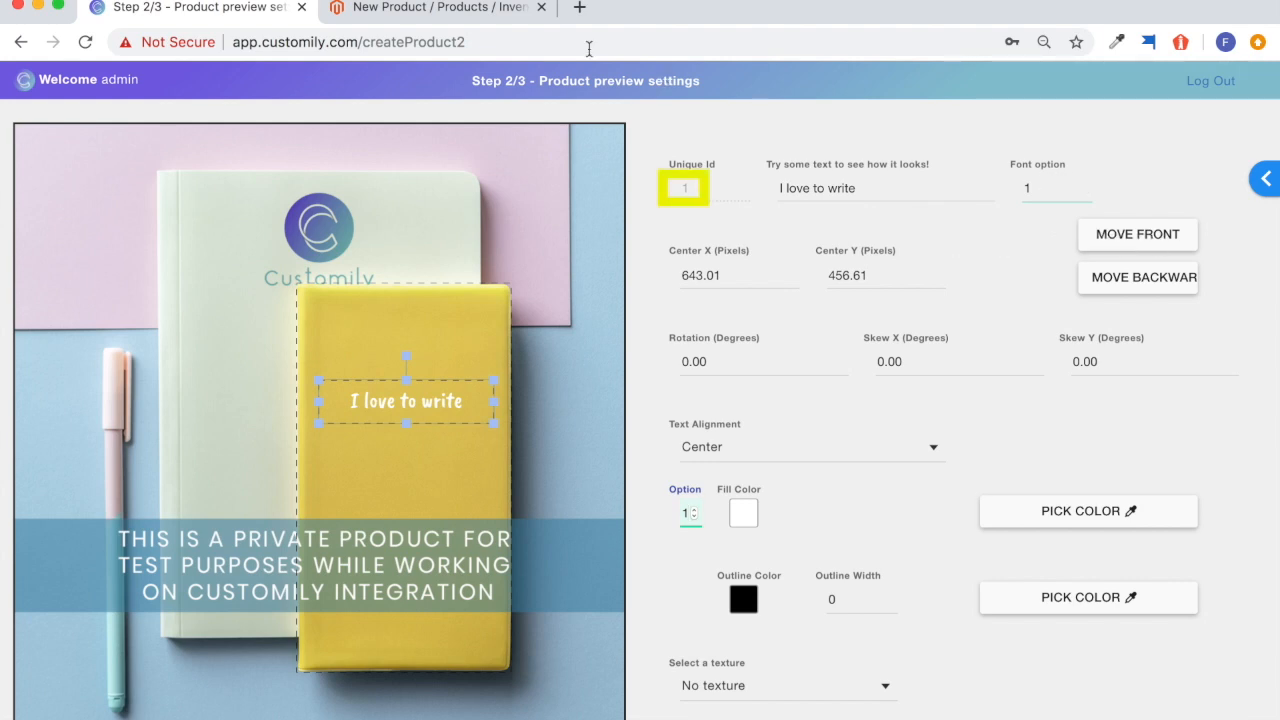
Return to the Magento product form and add a custom option titled Font Type with the Drop-down type.
{"action": "left_click", "coordinate": [460, 8]}
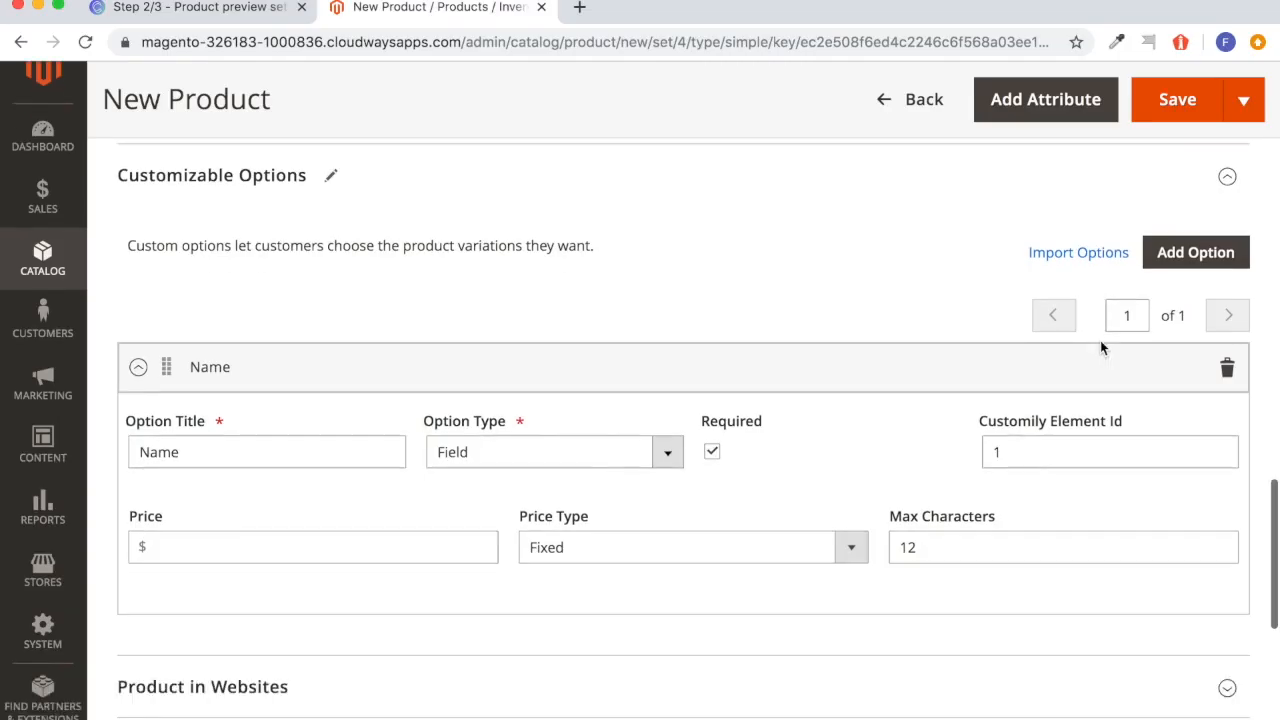
{"action": "left_click", "coordinate": [1150, 238]}
{"action": "scroll", "coordinate": [993, 474], "scroll_direction": "down", "scroll_amount": 3}
{"action": "scroll", "coordinate": [992, 474], "scroll_direction": "down", "scroll_amount": 1}
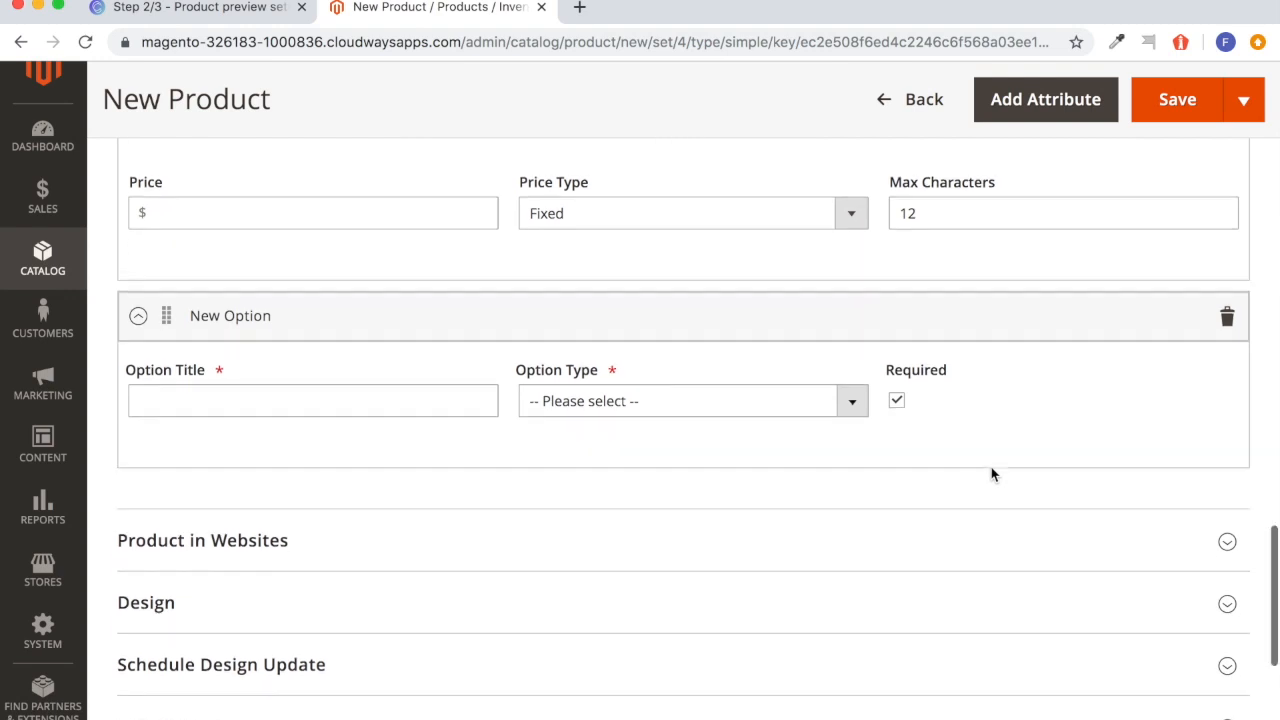
{"action": "left_click", "coordinate": [427, 401]}
{"action": "type", "text": "Font Type"}
{"action": "left_click", "coordinate": [851, 392]}
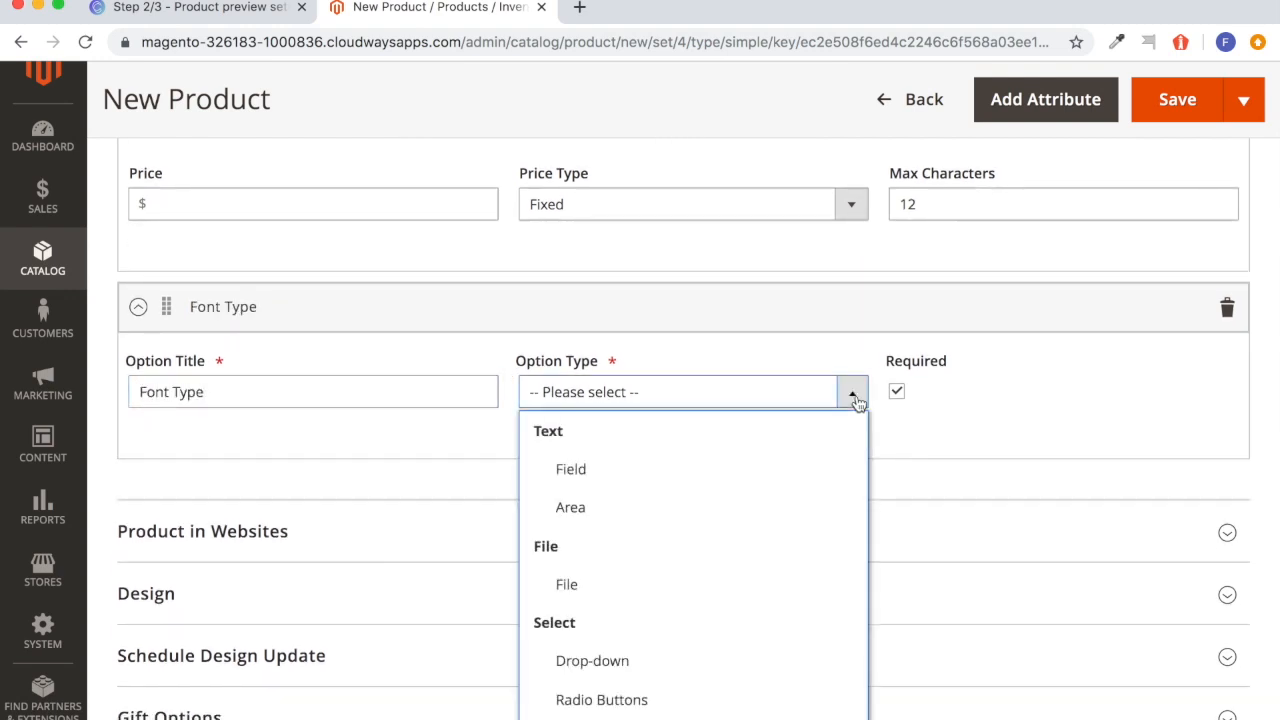
{"action": "left_click", "coordinate": [738, 661]}
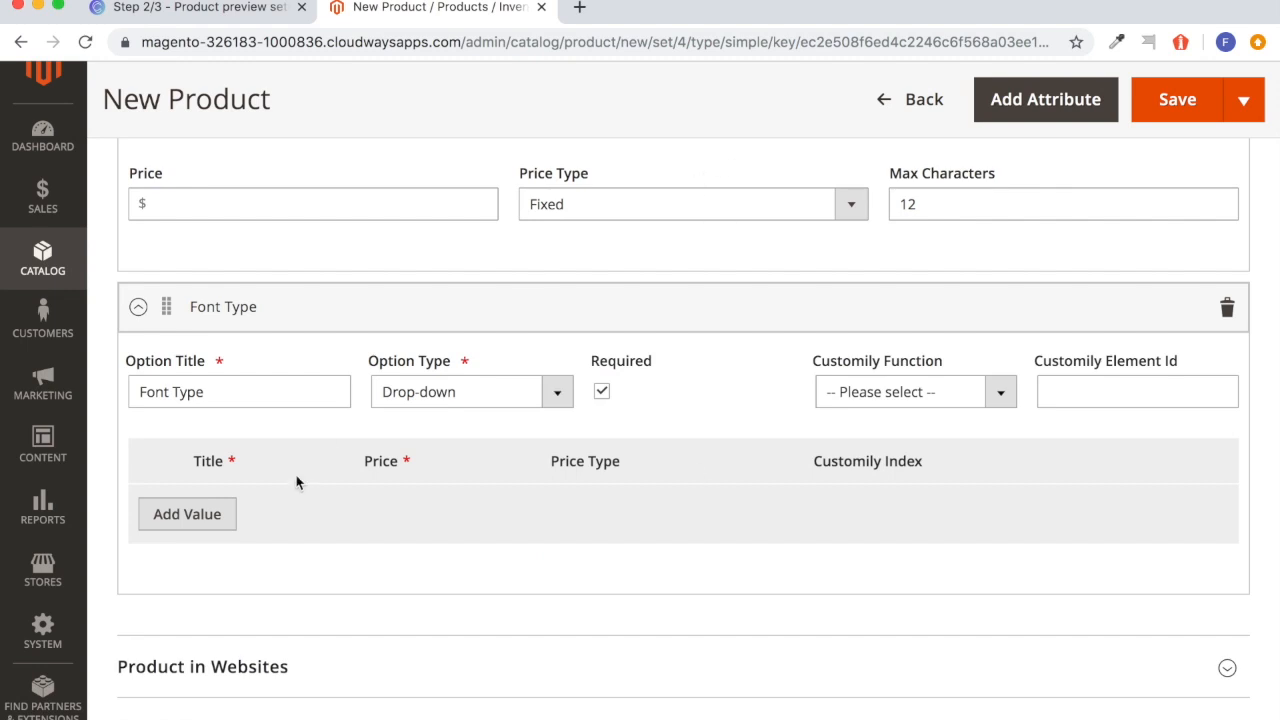
Add two values titled Font 1 and Font 2 to the Font Type option.
{"action": "left_click", "coordinate": [200, 514]}
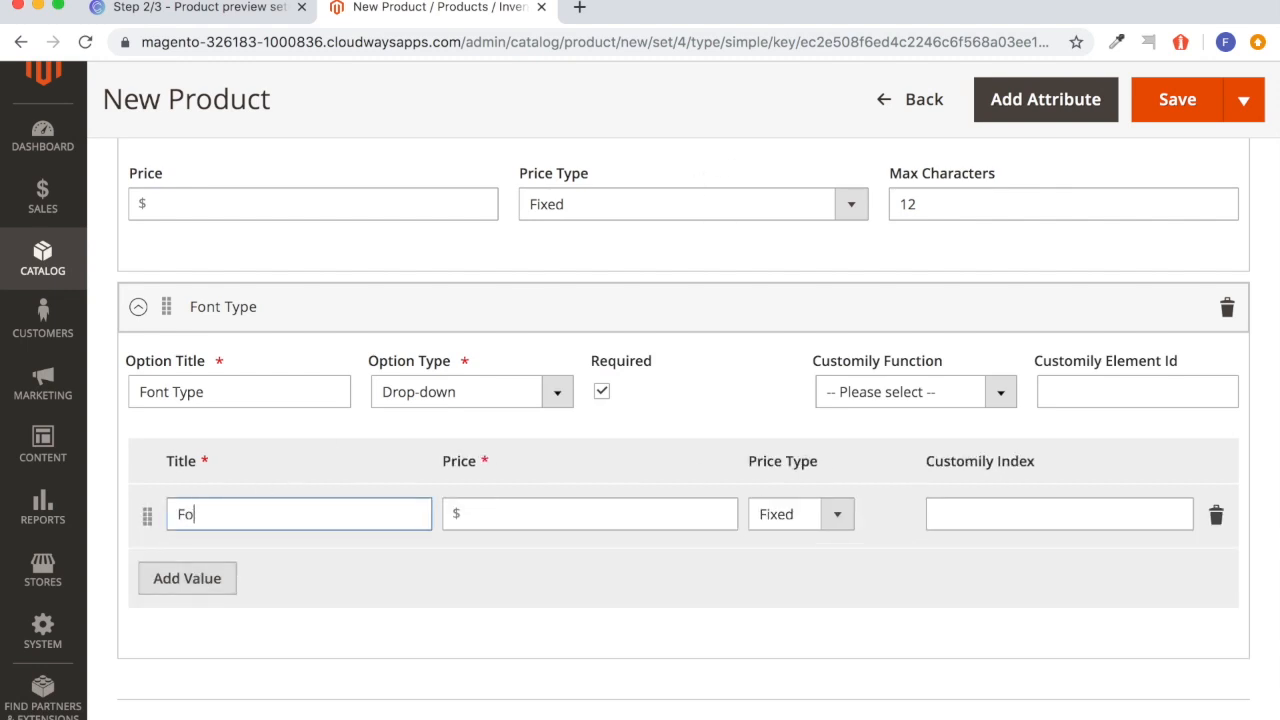
{"action": "type", "text": "Font 1"}
{"action": "left_click", "coordinate": [186, 578]}
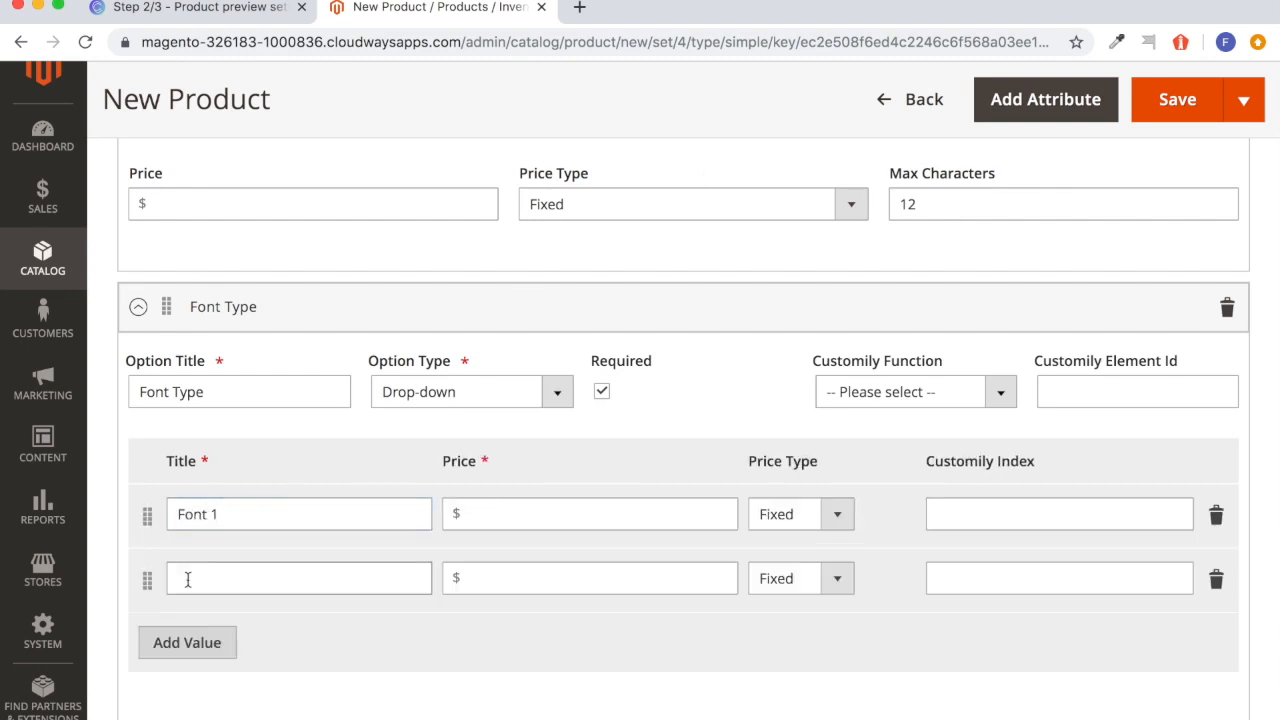
Set the Font Type option's Customily Function to Change Font and its Customily Element Id to 1.
{"action": "left_click", "coordinate": [998, 392]}
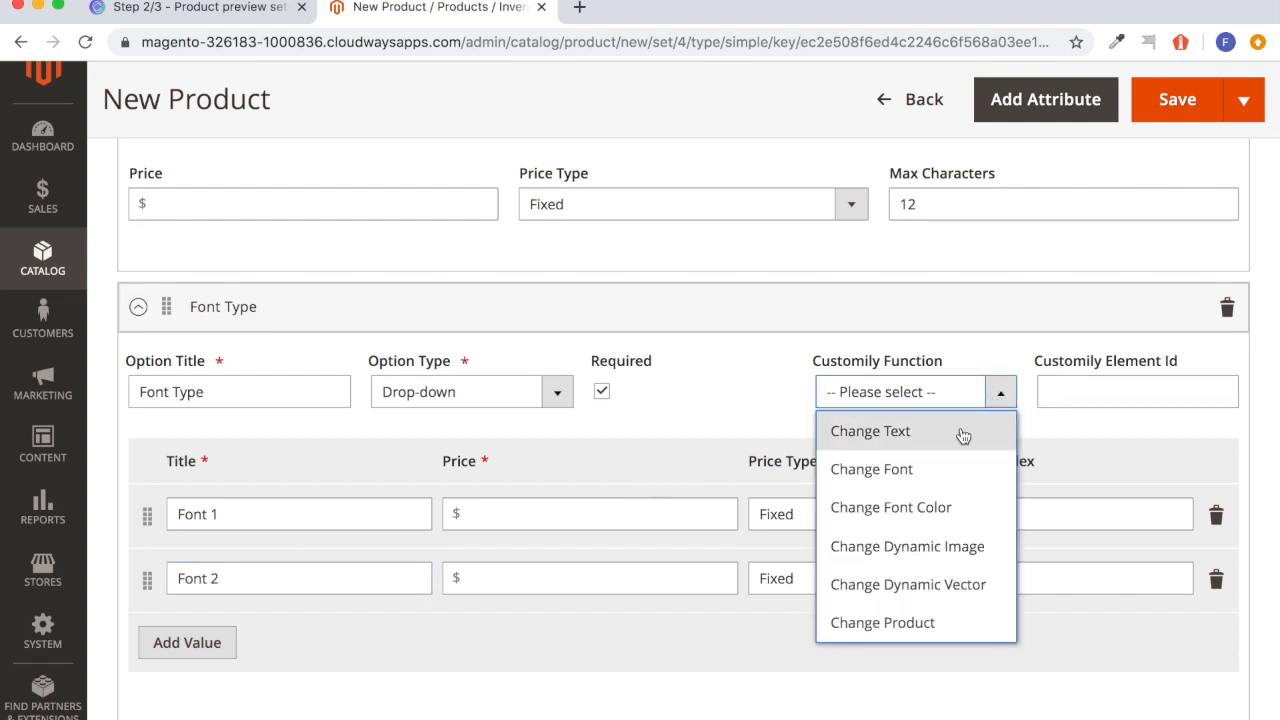
{"action": "left_click", "coordinate": [935, 467]}
{"action": "left_click", "coordinate": [1080, 401]}
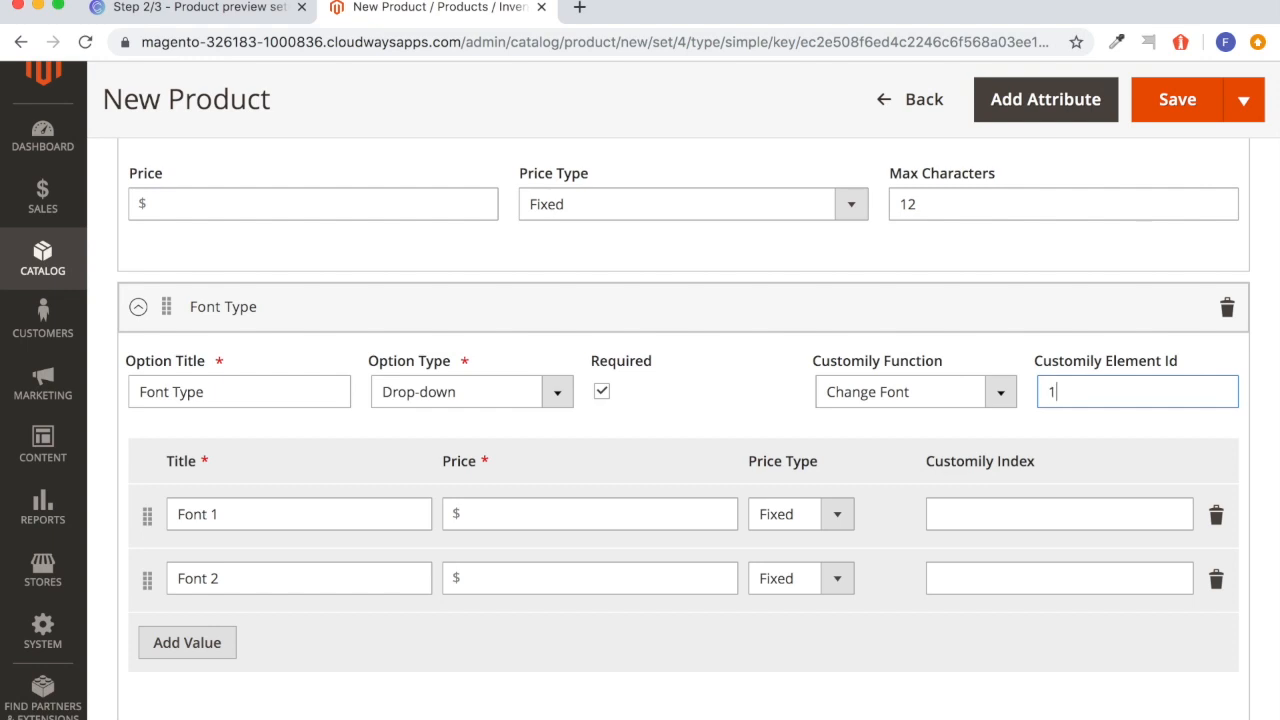
{"action": "left_click", "coordinate": [1063, 433]}
Check the font option numbers in Customily, and in Magento set the Customily Index to 1 for Font 1 and 2 for Font 2.
{"action": "left_click", "coordinate": [257, 20]}
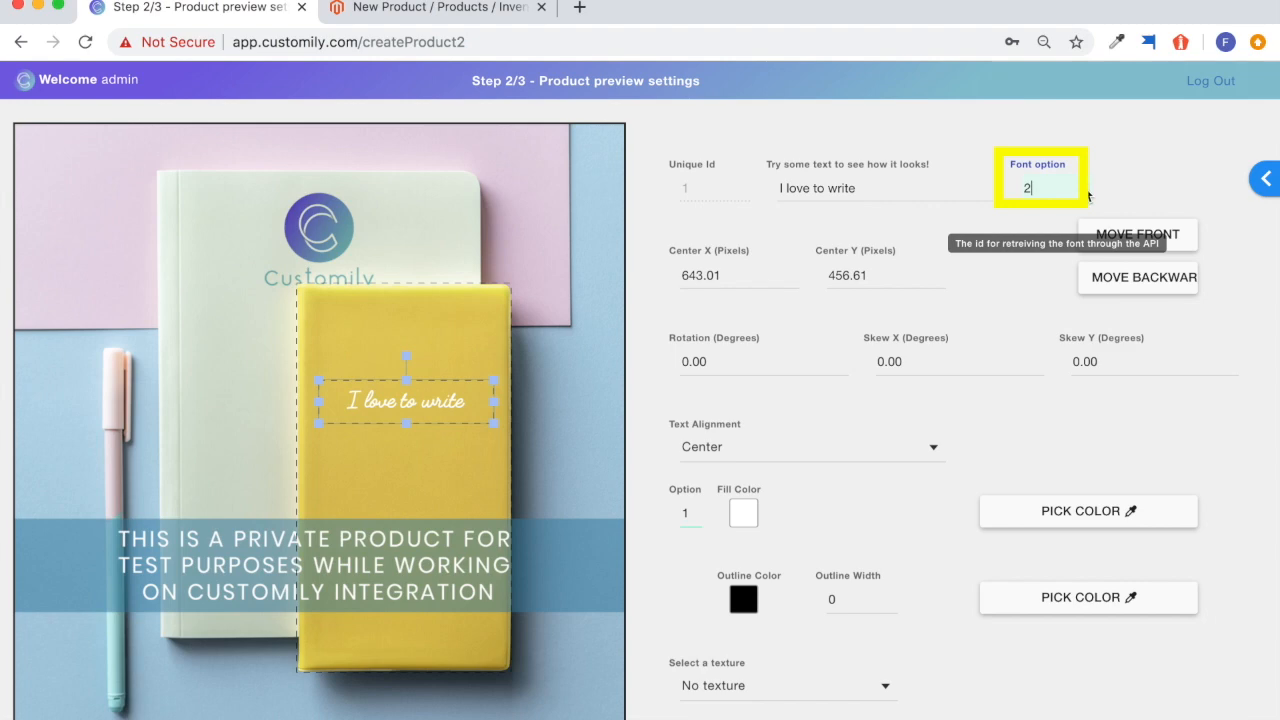
{"action": "left_click", "coordinate": [425, 10]}
{"action": "scroll", "coordinate": [405, 444], "scroll_direction": "down", "scroll_amount": 2}
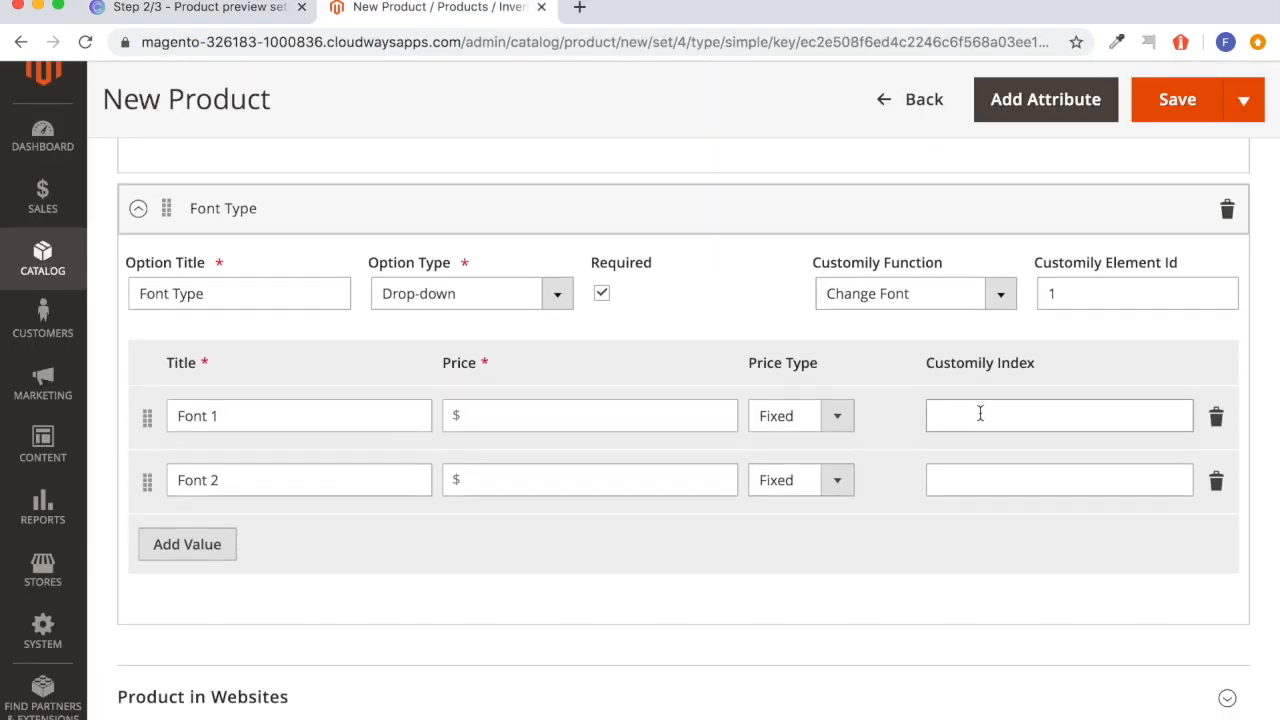
{"action": "scroll", "coordinate": [980, 411], "scroll_direction": "up", "scroll_amount": 1}
{"action": "type", "text": "1"}
{"action": "left_click", "coordinate": [967, 516]}
{"action": "left_click", "coordinate": [910, 614]}
Add a third custom option to the product and title it Font Color.
{"action": "scroll", "coordinate": [910, 614], "scroll_direction": "down", "scroll_amount": 3}
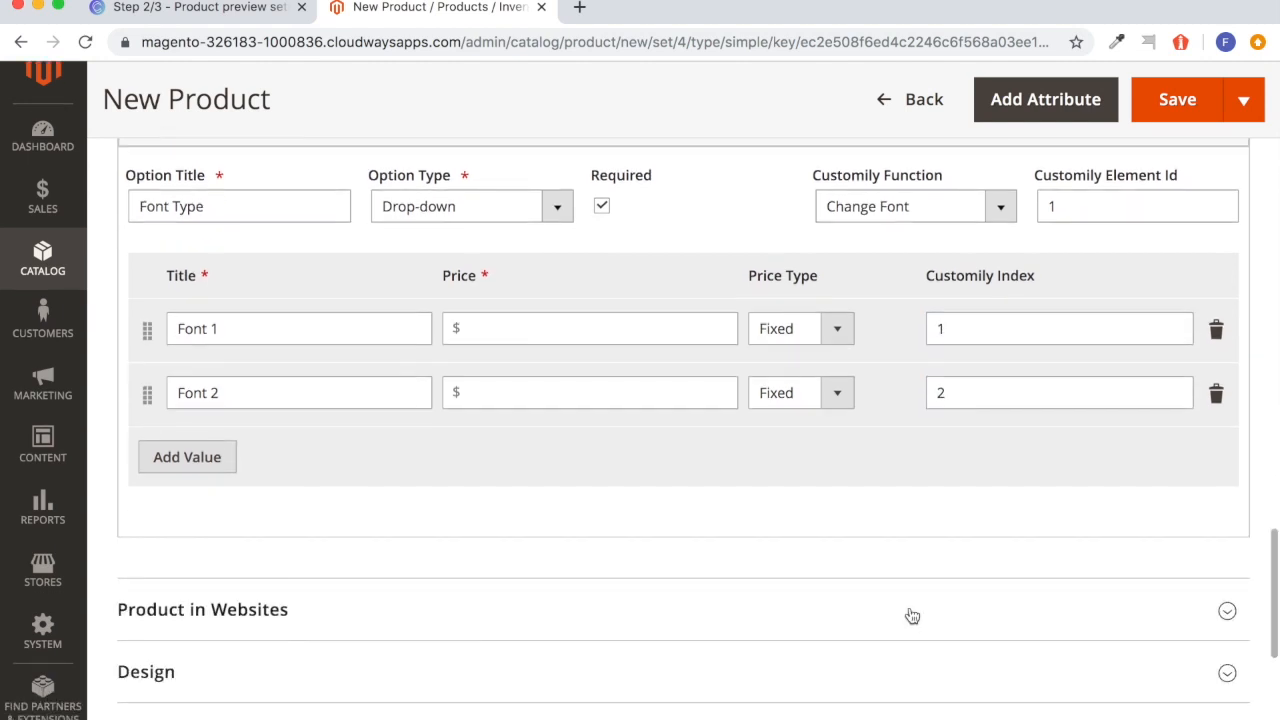
{"action": "scroll", "coordinate": [929, 534], "scroll_direction": "up", "scroll_amount": 3}
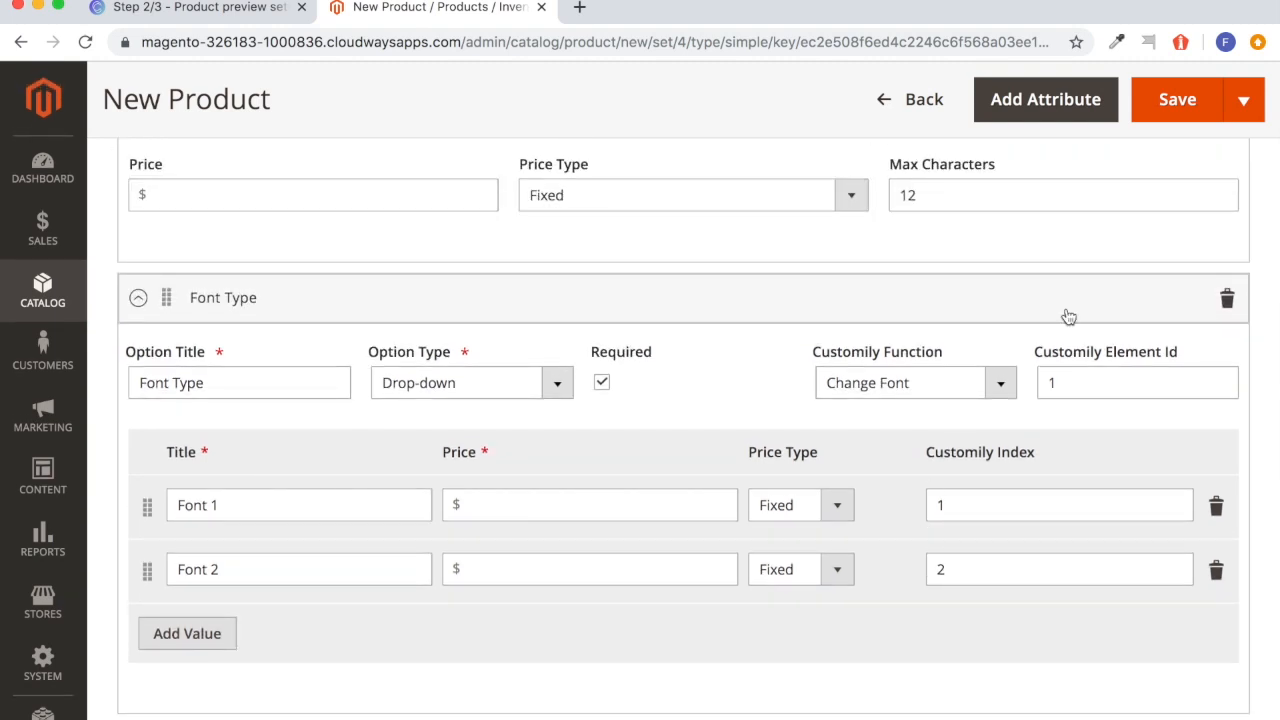
{"action": "scroll", "coordinate": [1115, 216], "scroll_direction": "up", "scroll_amount": 3}
{"action": "left_click", "coordinate": [1180, 210]}
{"action": "scroll", "coordinate": [994, 337], "scroll_direction": "down", "scroll_amount": 8}
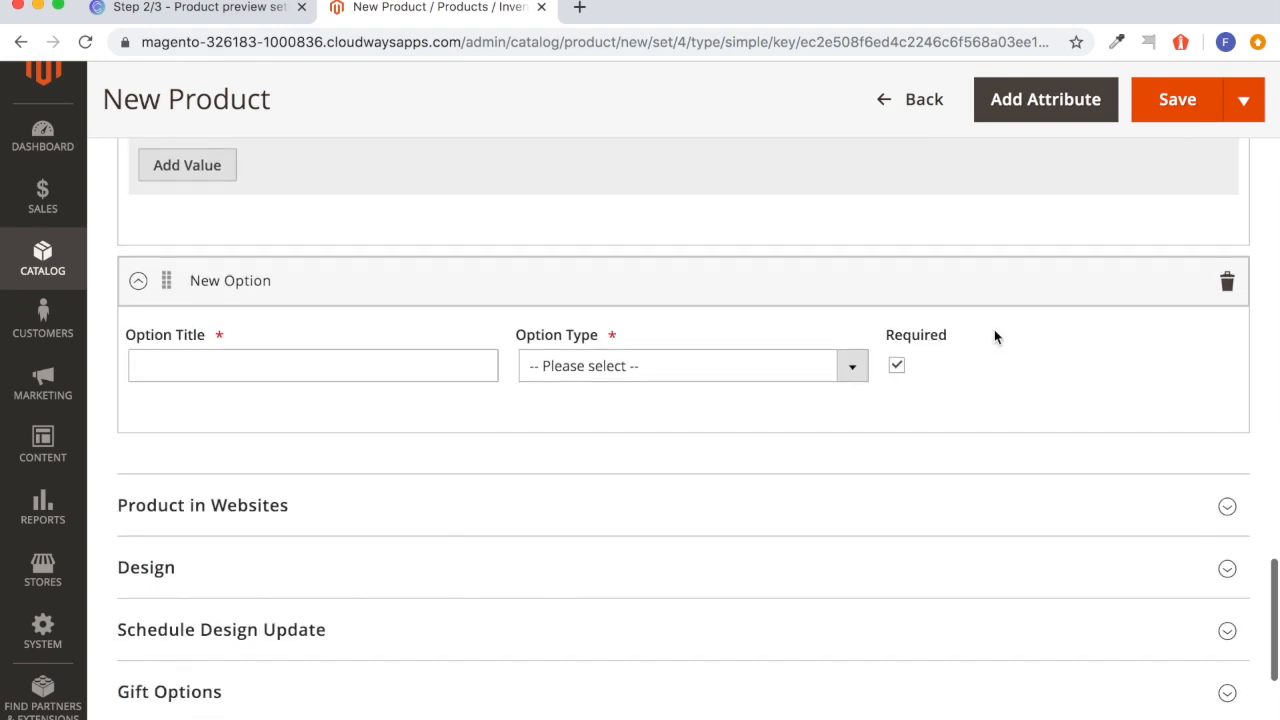
{"action": "left_click", "coordinate": [443, 354]}
{"action": "type", "text": "Font Color"}
Set the Font Color option's type to Drop-down, its Customily Function to Change Font Color and its Customily Element Id to 1.
{"action": "left_click", "coordinate": [706, 384]}
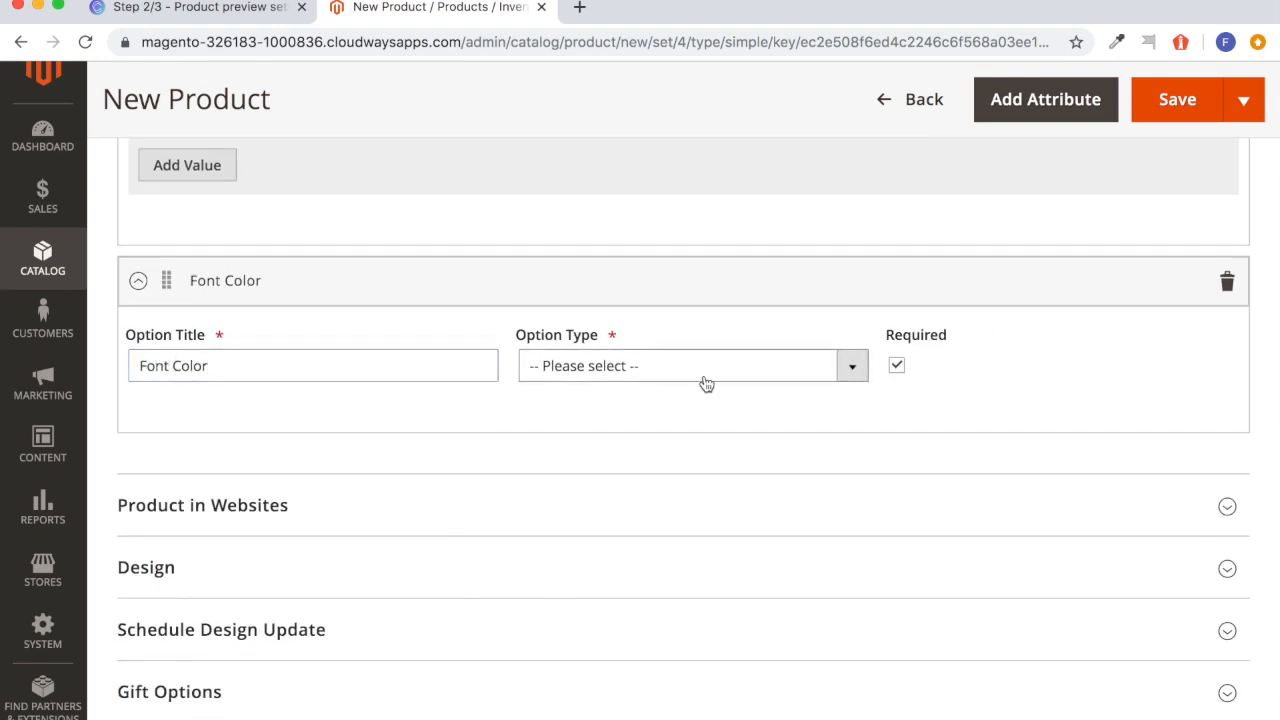
{"action": "left_click", "coordinate": [706, 384]}
{"action": "scroll", "coordinate": [657, 560], "scroll_direction": "down", "scroll_amount": 2}
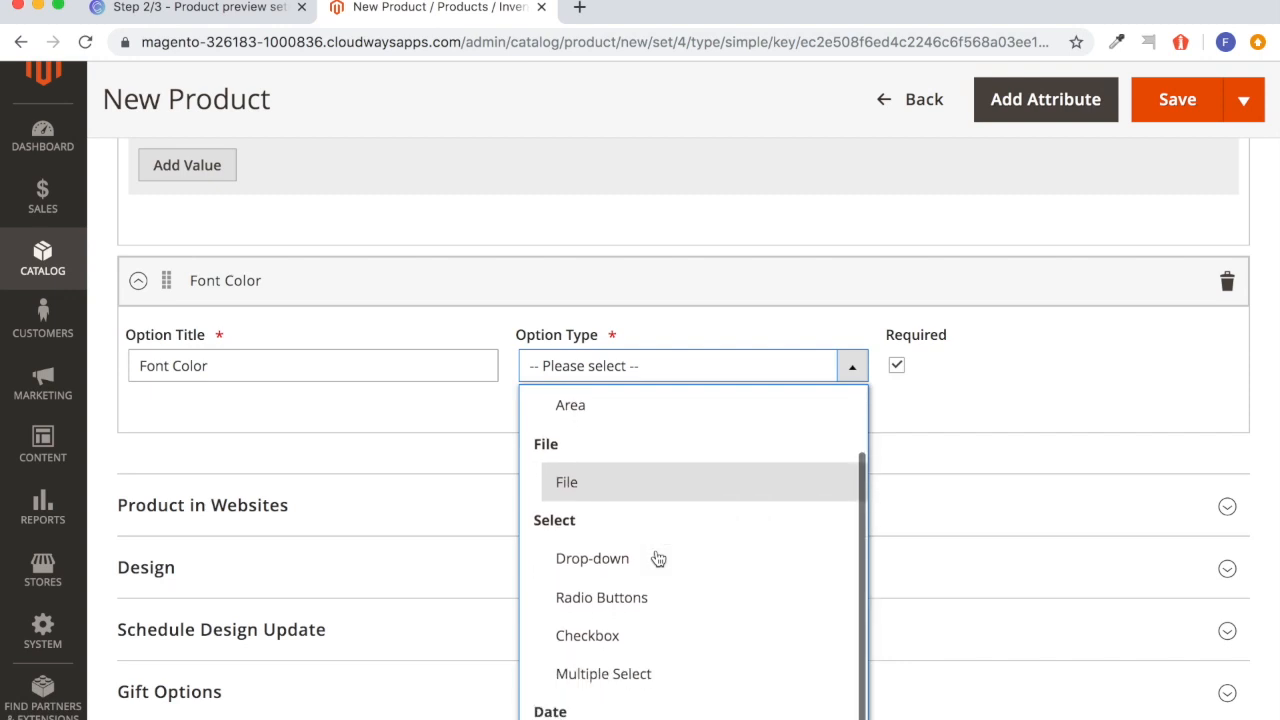
{"action": "scroll", "coordinate": [657, 558], "scroll_direction": "up", "scroll_amount": 1}
{"action": "left_click", "coordinate": [617, 609]}
{"action": "left_click", "coordinate": [970, 374]}
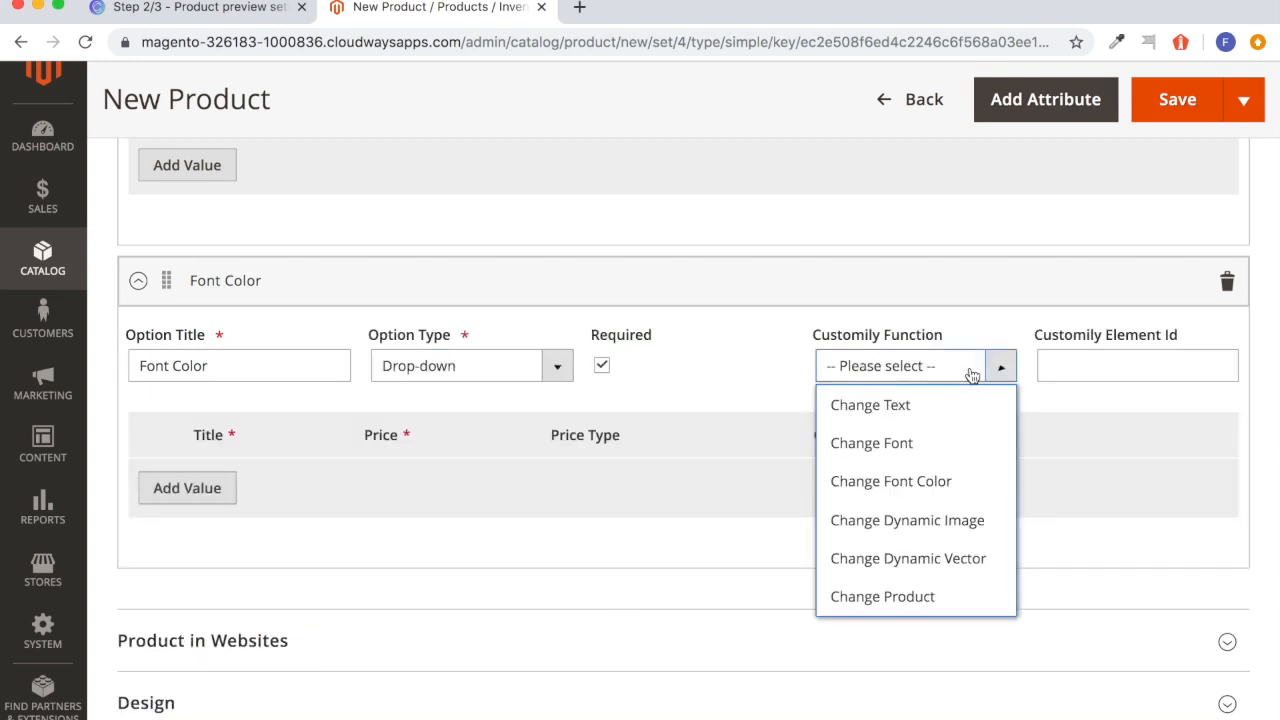
{"action": "left_click", "coordinate": [922, 484]}
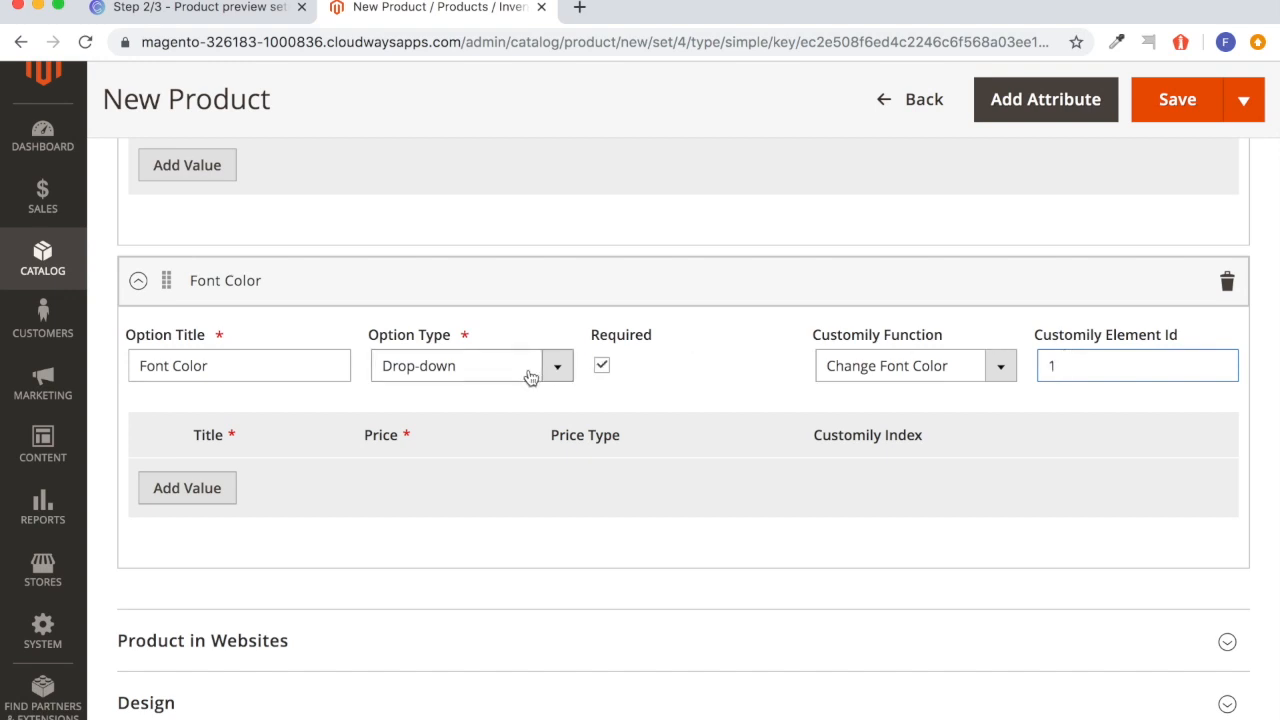
Add two values titled White and Grey to the Font Color option.
{"action": "left_click", "coordinate": [180, 478]}
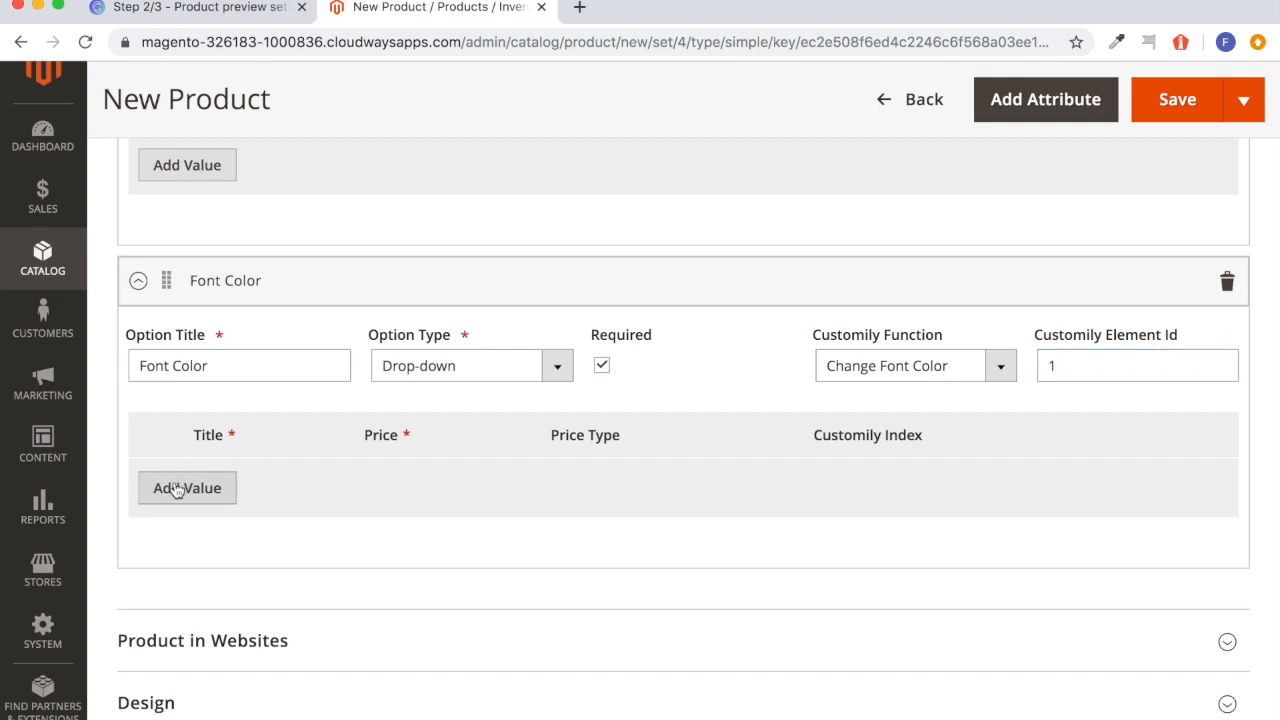
{"action": "left_click", "coordinate": [215, 485]}
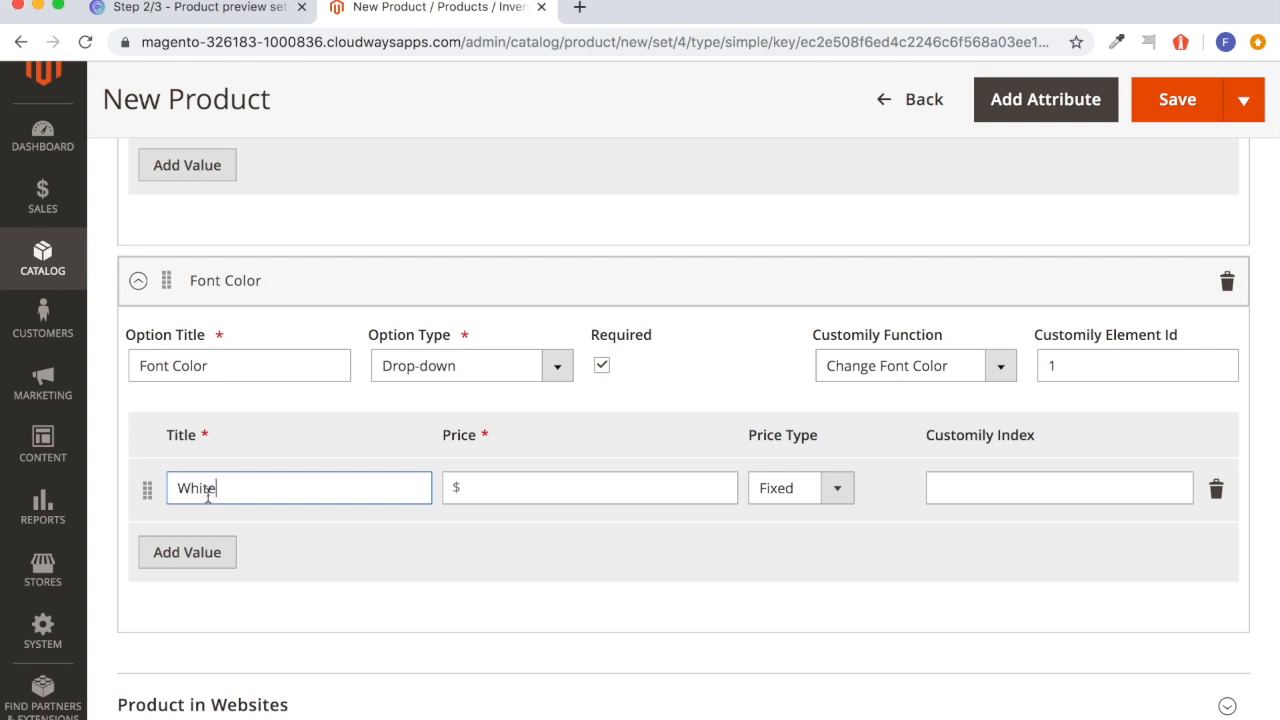
{"action": "left_click", "coordinate": [189, 555]}
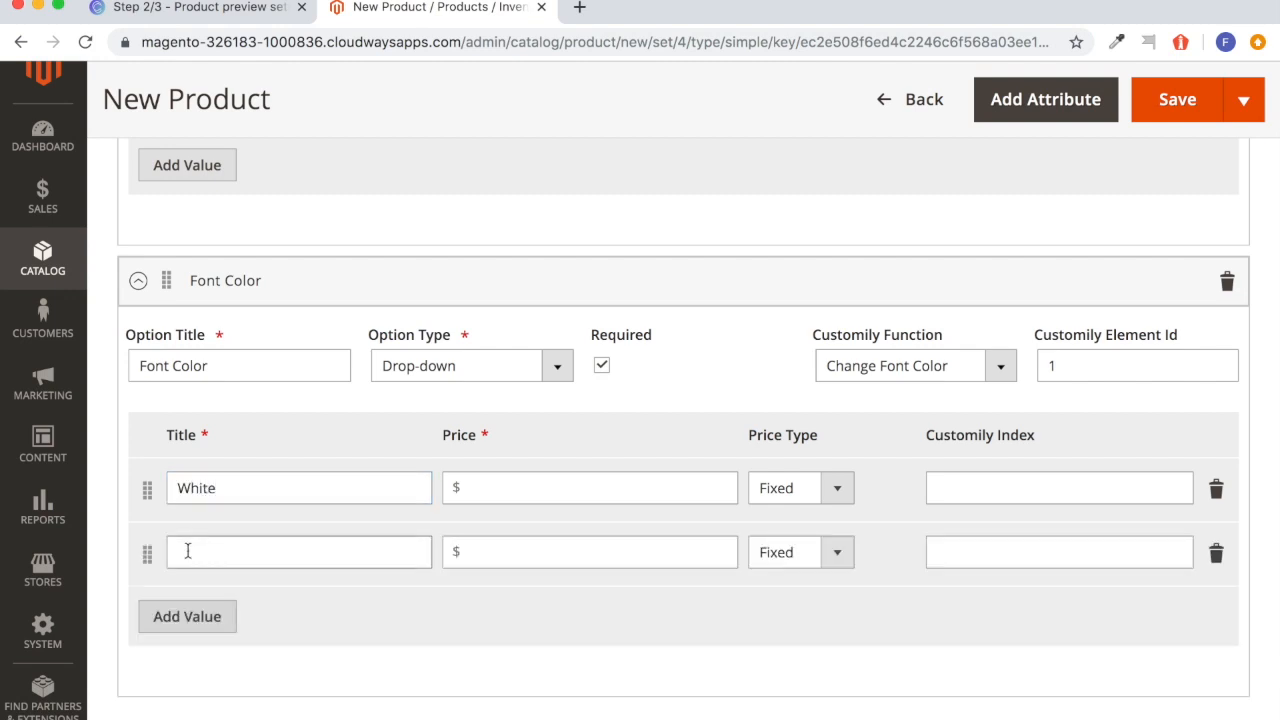
{"action": "left_click", "coordinate": [233, 550]}
{"action": "type", "text": "Grey"}
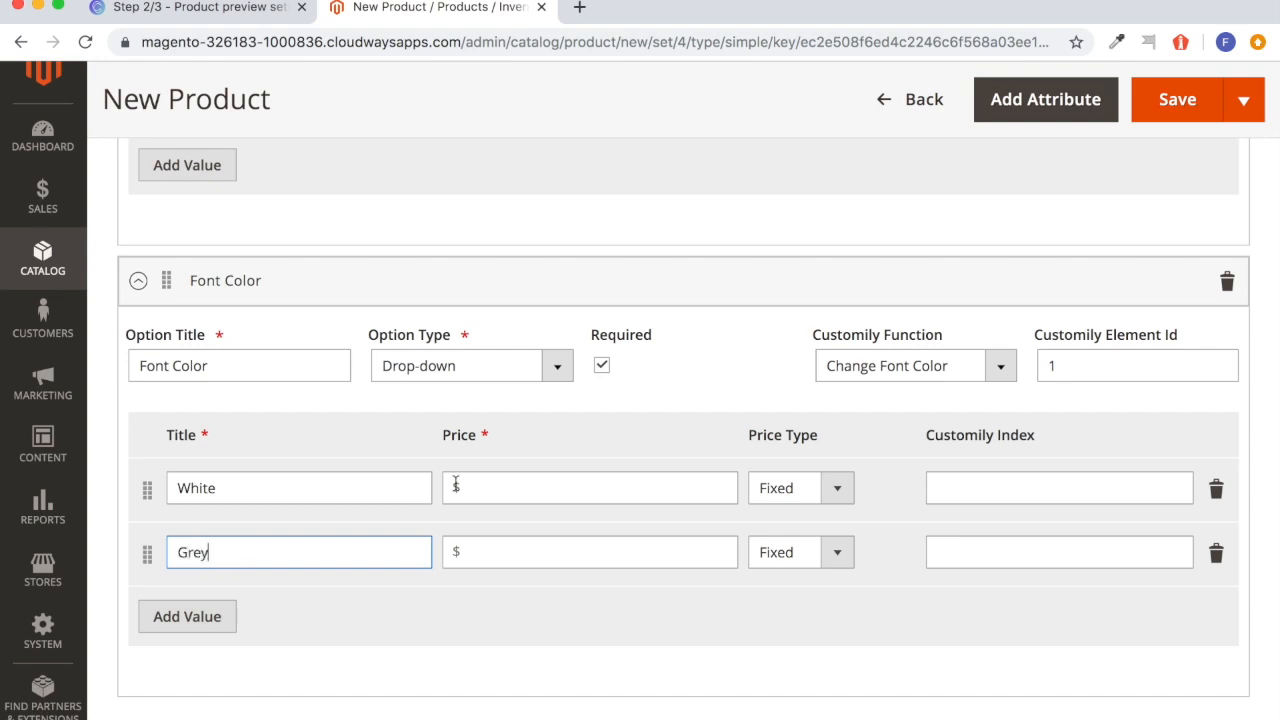
Check the fill color option number in Customily, and in Magento set the Customily Index to 1 for White and 2 for Grey.
{"action": "left_click", "coordinate": [987, 474]}
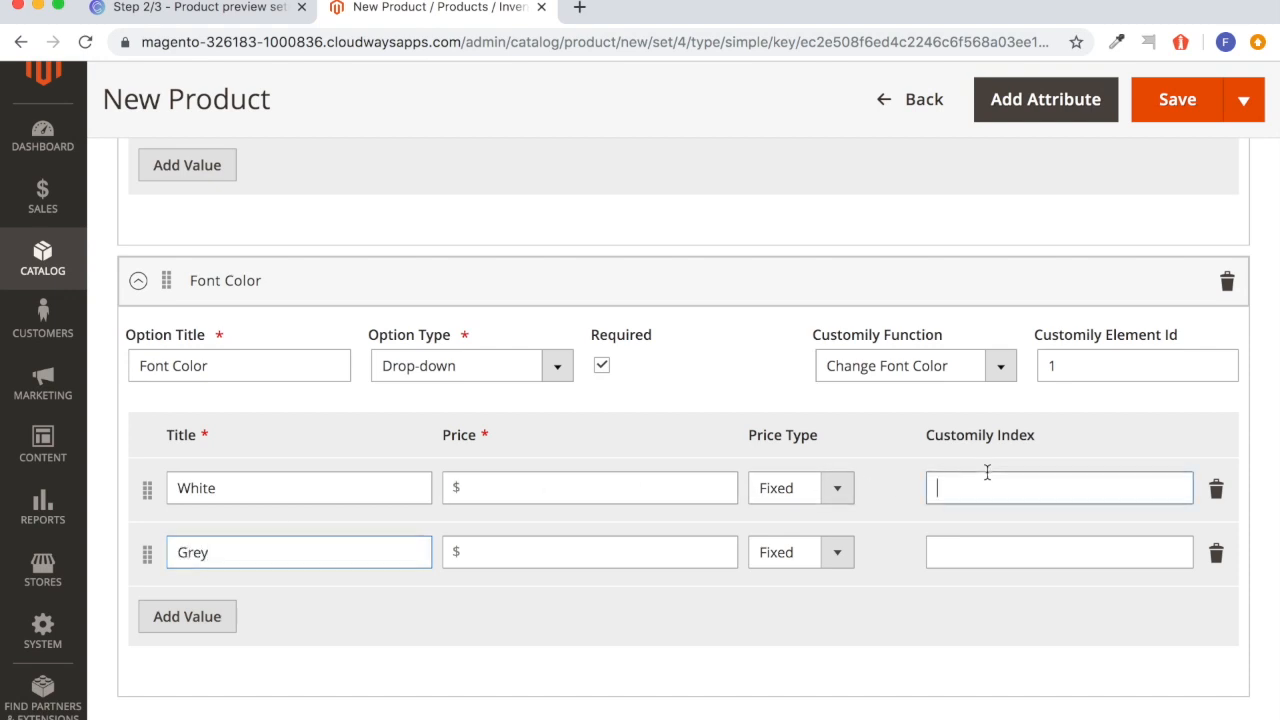
{"action": "left_click", "coordinate": [243, 12]}
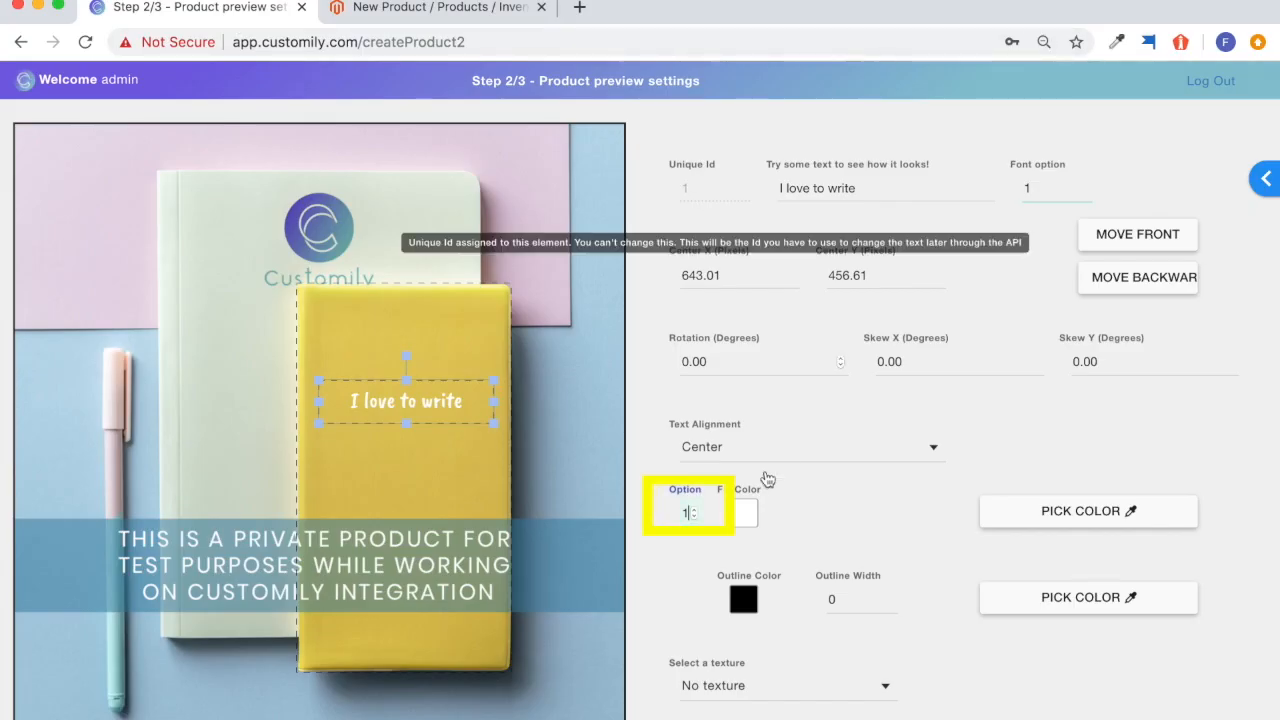
{"action": "left_click", "coordinate": [440, 10]}
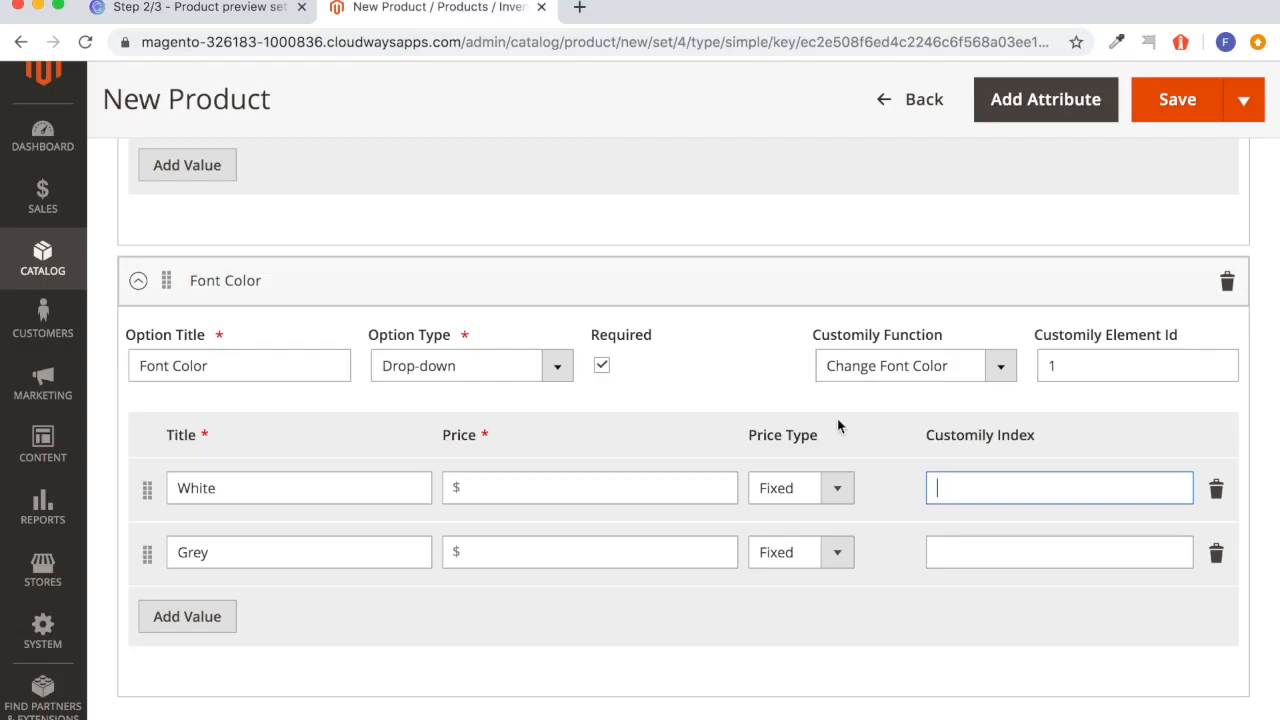
{"action": "type", "text": "1"}
{"action": "left_click", "coordinate": [955, 552]}
{"action": "type", "text": "2"}
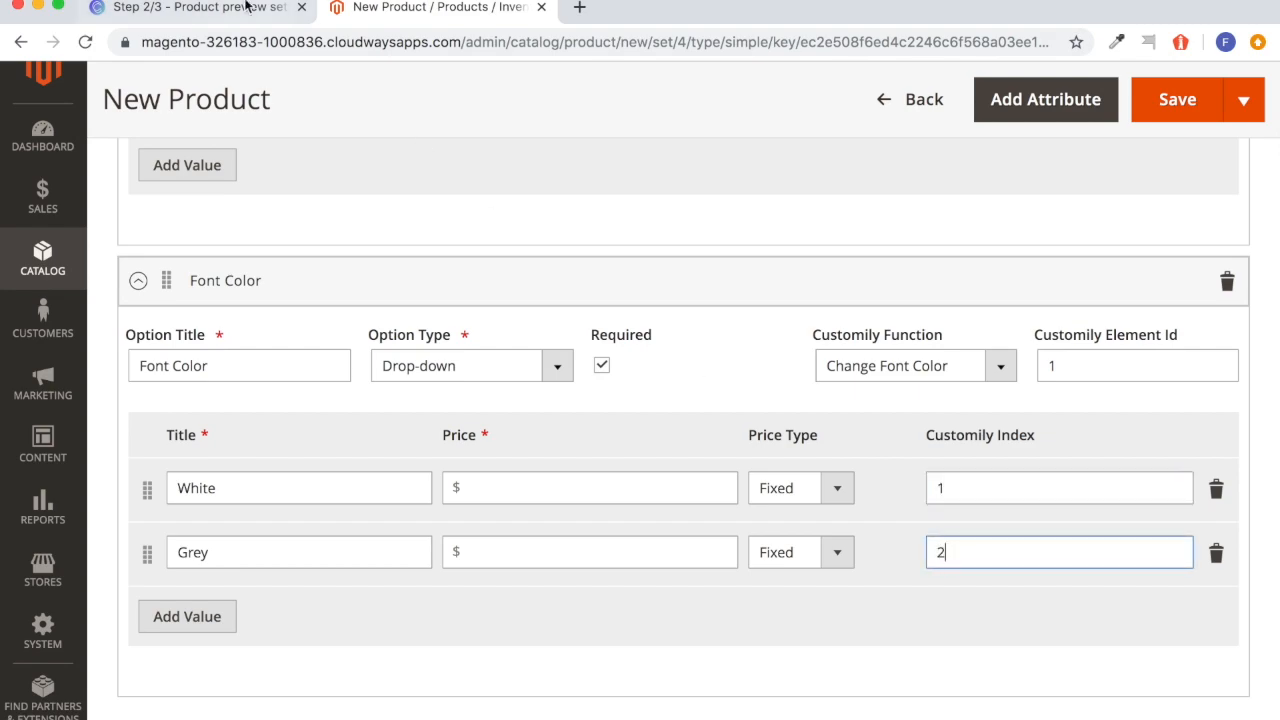
Switch to Customily and preview the text element's fill color option 2.
{"action": "left_click", "coordinate": [215, 8]}
{"action": "left_click", "coordinate": [694, 515]}
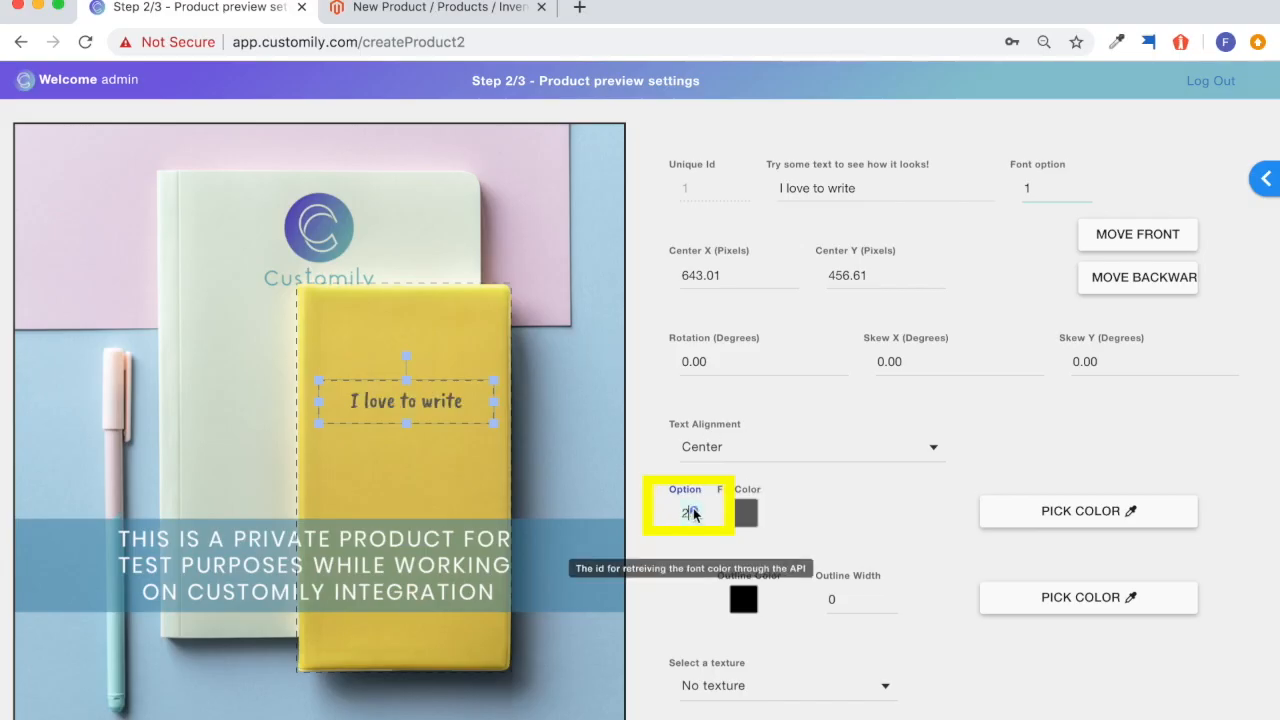
Return the text element's fill color preview to option 1, and add another customizable option to the product in Magento.
{"action": "left_click", "coordinate": [694, 518]}
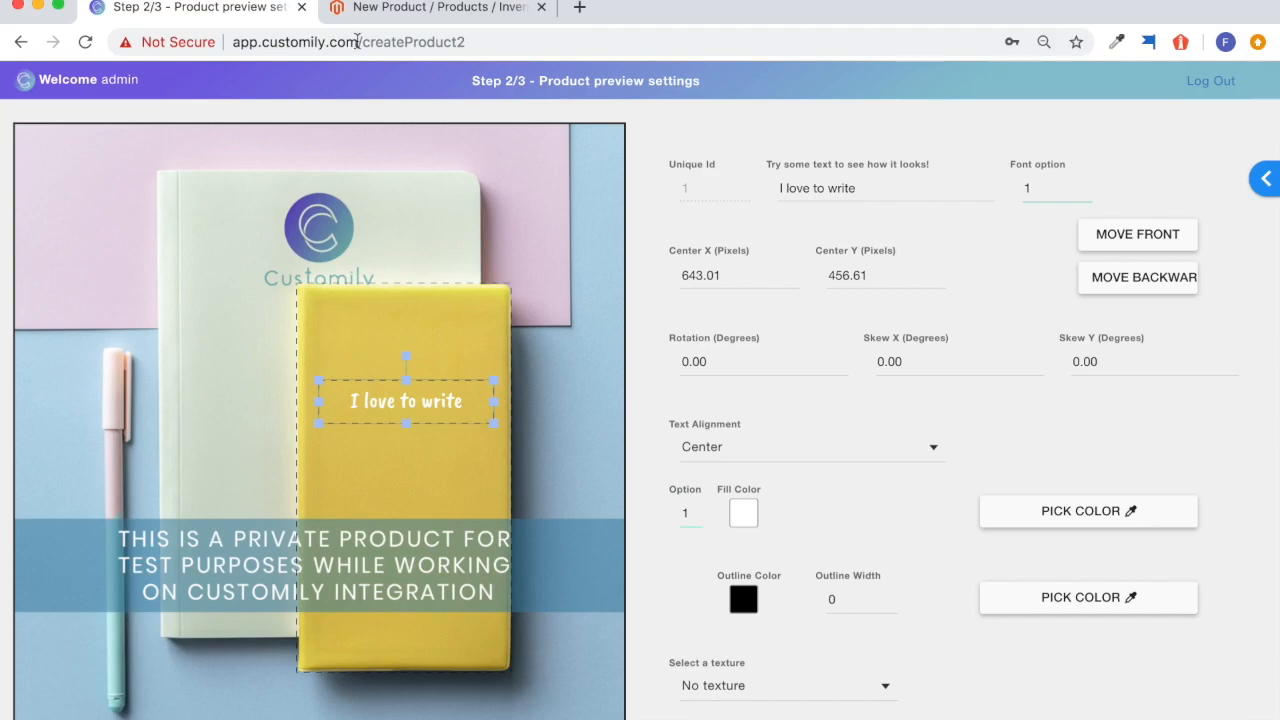
{"action": "left_click", "coordinate": [393, 22]}
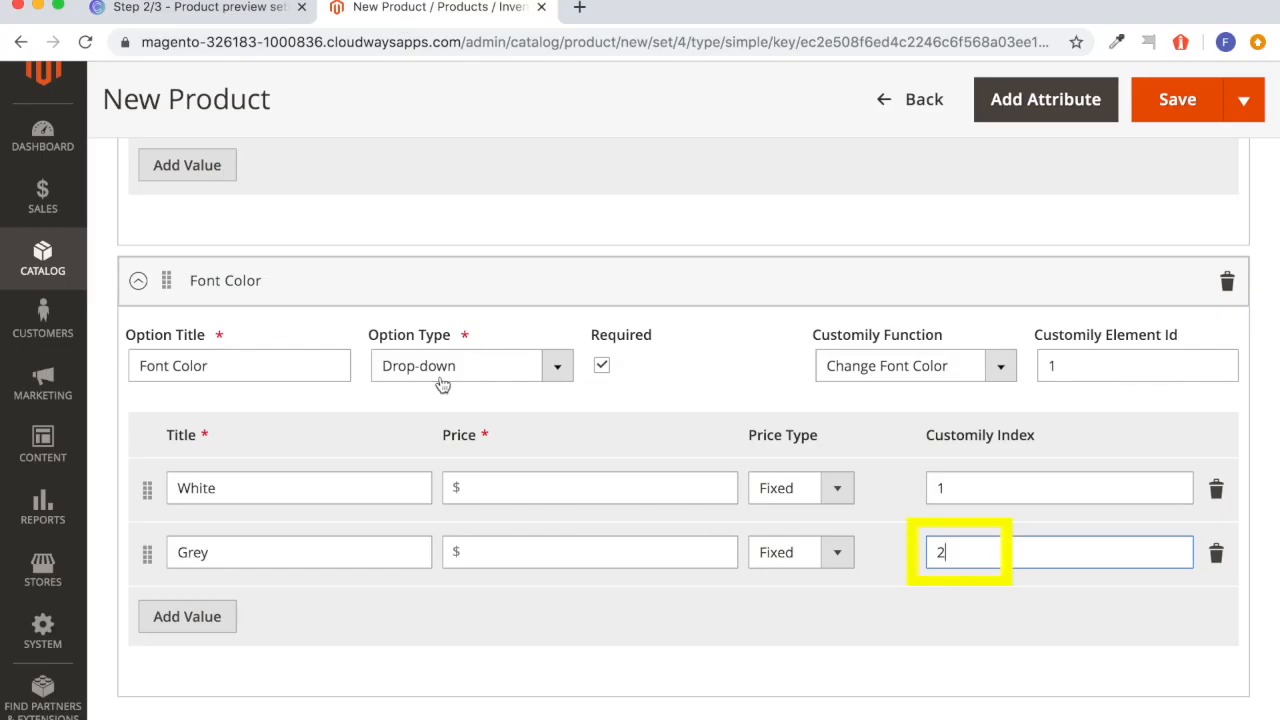
{"action": "scroll", "coordinate": [398, 619], "scroll_direction": "down", "scroll_amount": 3}
{"action": "scroll", "coordinate": [398, 619], "scroll_direction": "up", "scroll_amount": 3}
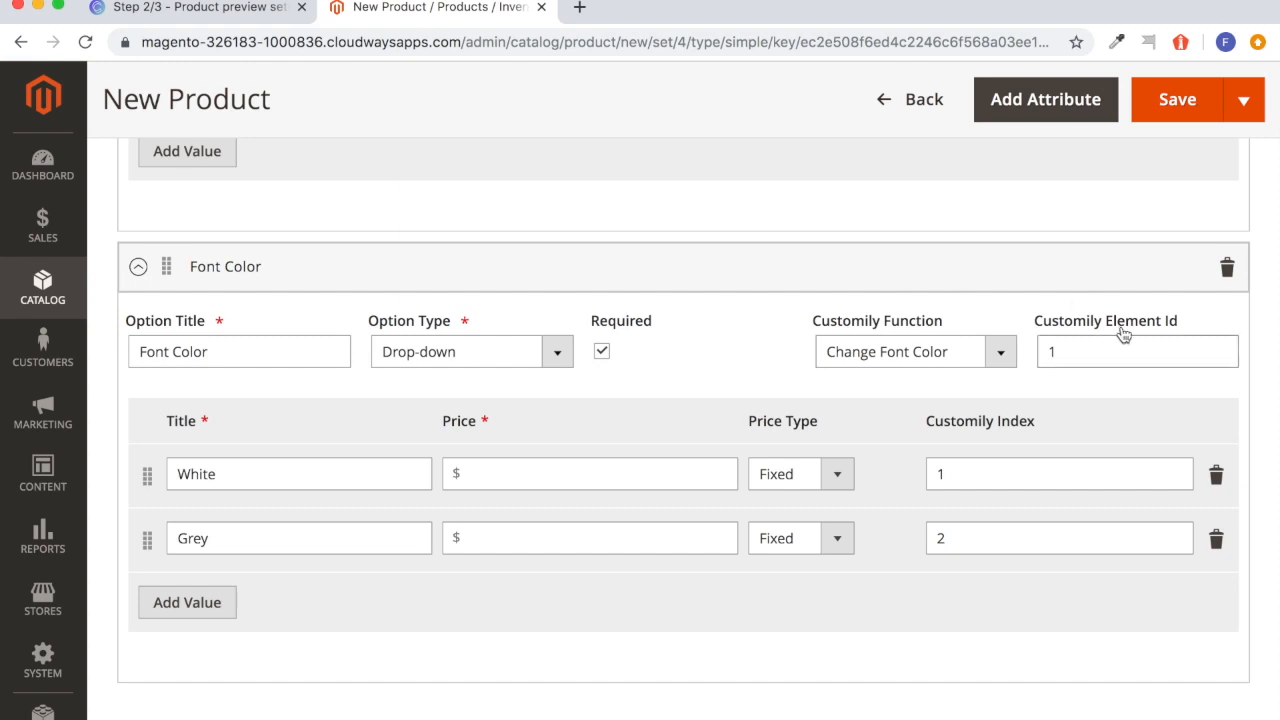
{"action": "scroll", "coordinate": [1090, 310], "scroll_direction": "up", "scroll_amount": 10}
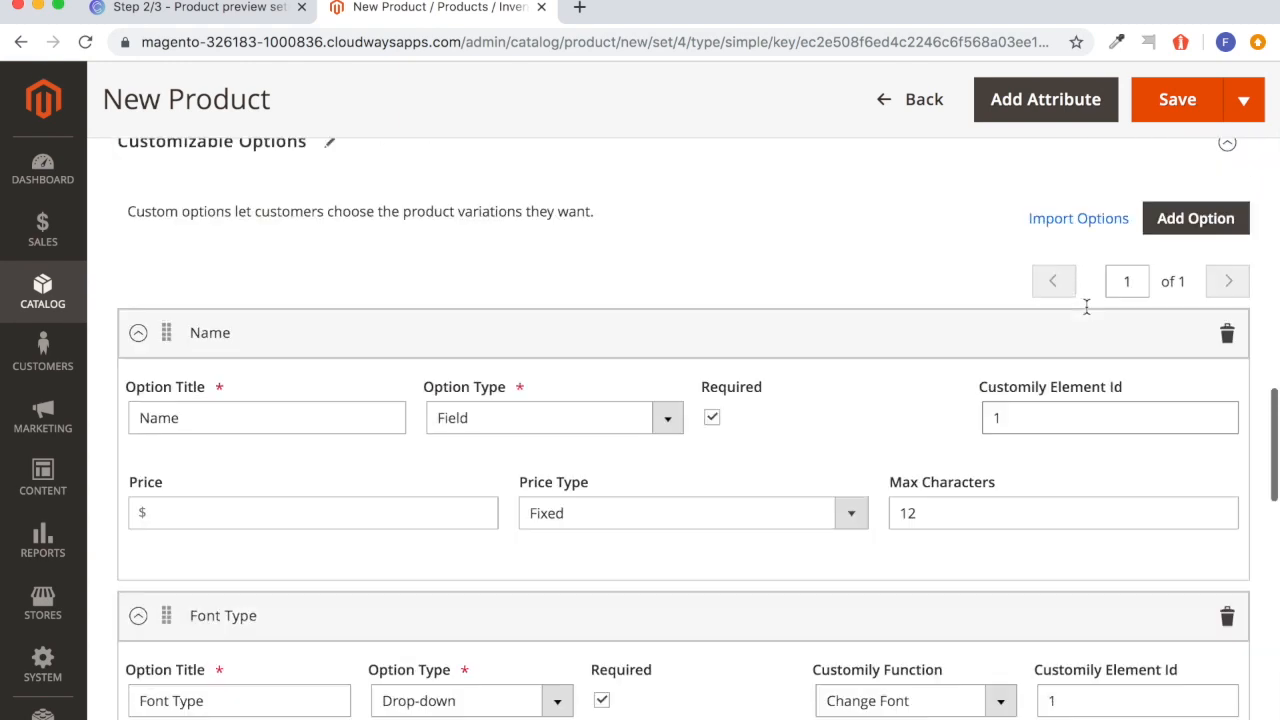
{"action": "left_click", "coordinate": [1171, 334]}
{"action": "scroll", "coordinate": [891, 563], "scroll_direction": "down", "scroll_amount": 10}
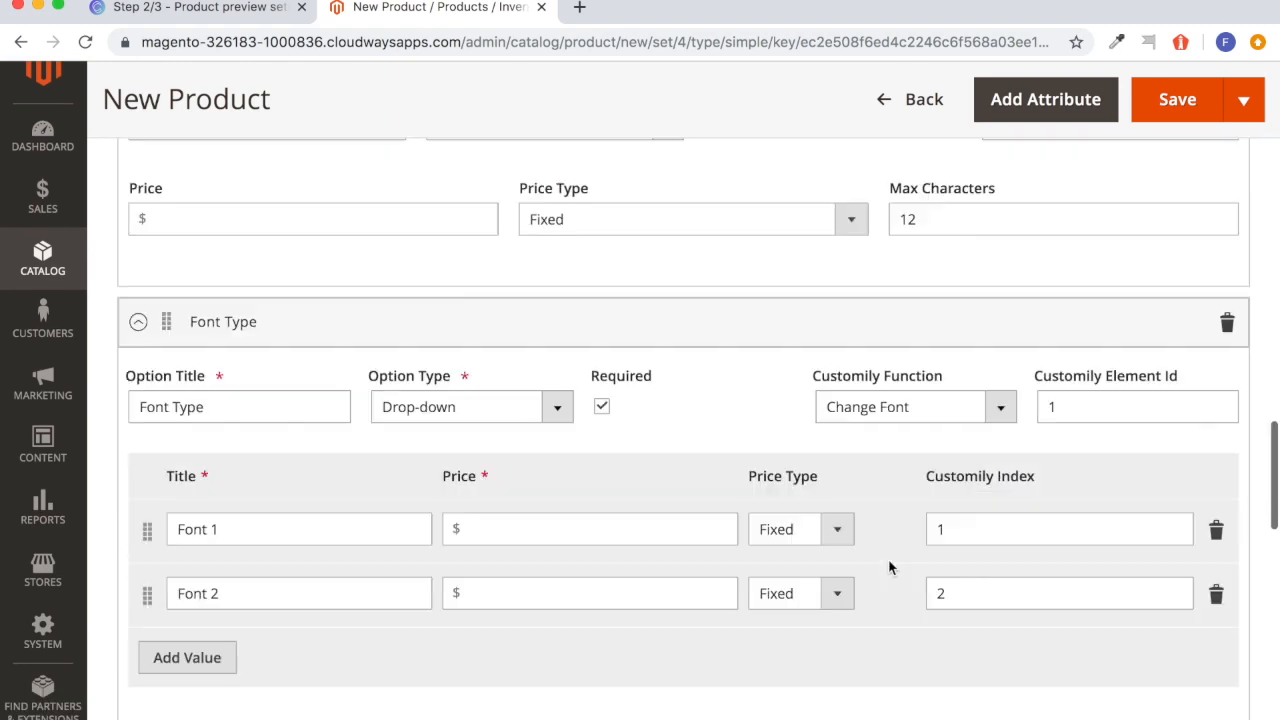
{"action": "scroll", "coordinate": [886, 566], "scroll_direction": "down", "scroll_amount": 3}
{"action": "scroll", "coordinate": [886, 566], "scroll_direction": "up", "scroll_amount": 1}
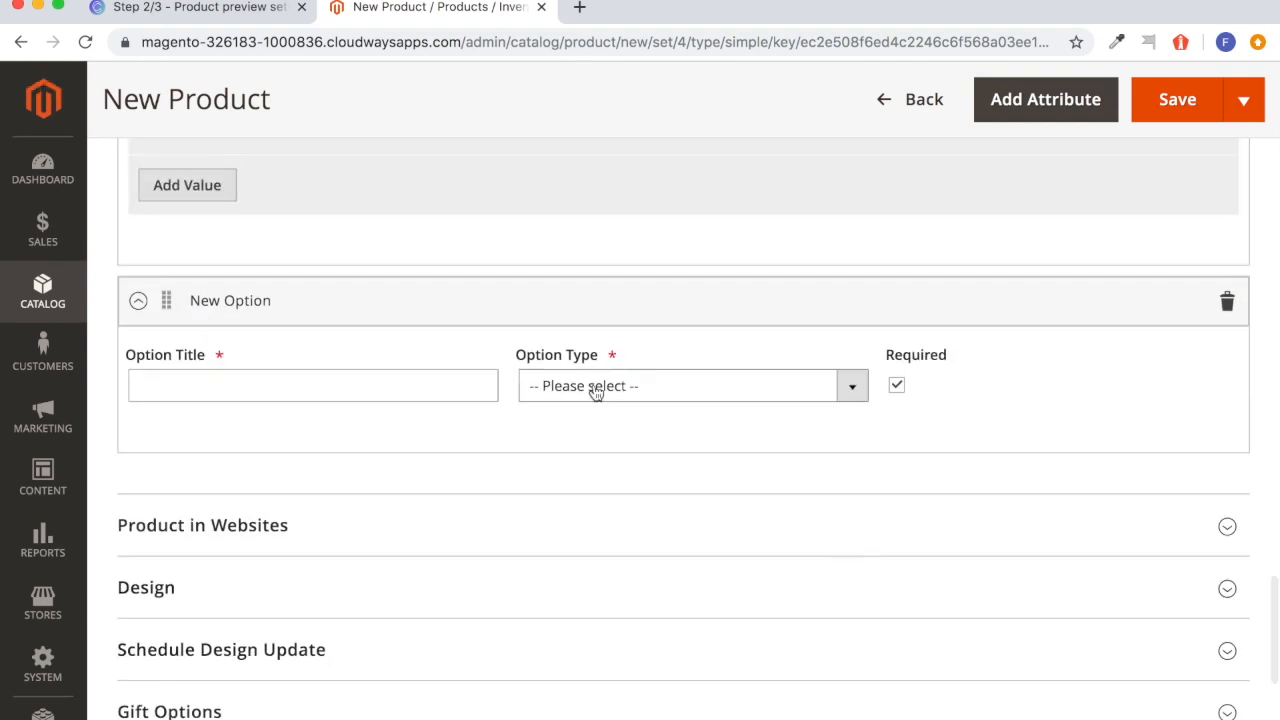
Switch to Customily and preview the notebook cover image element at position 2 and back at position 1.
{"action": "left_click", "coordinate": [236, 16]}
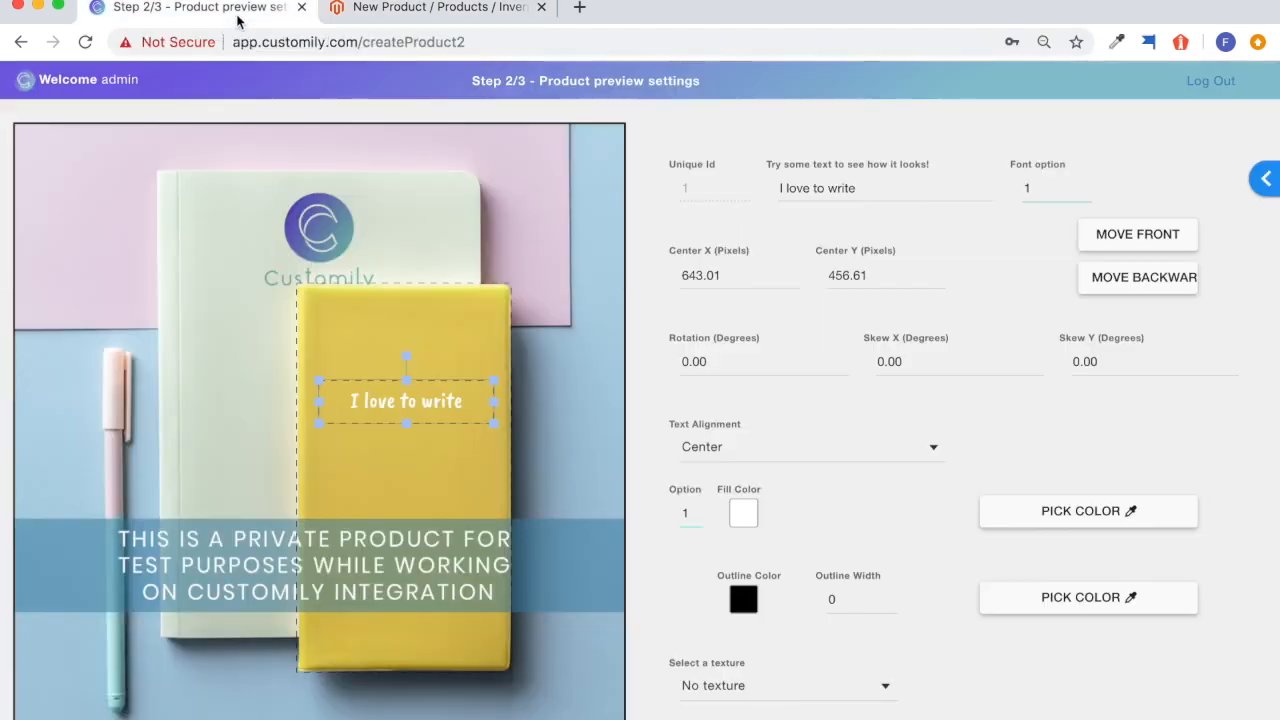
{"action": "left_click", "coordinate": [441, 301]}
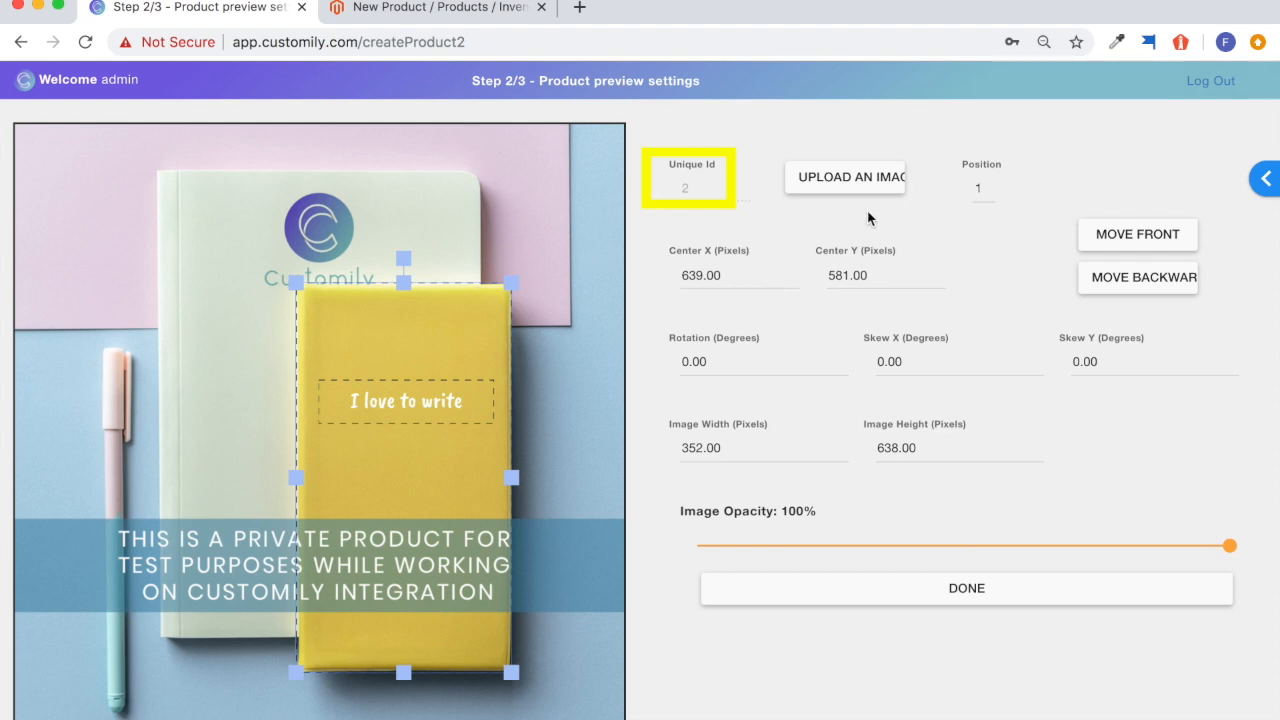
{"action": "left_click", "coordinate": [987, 193]}
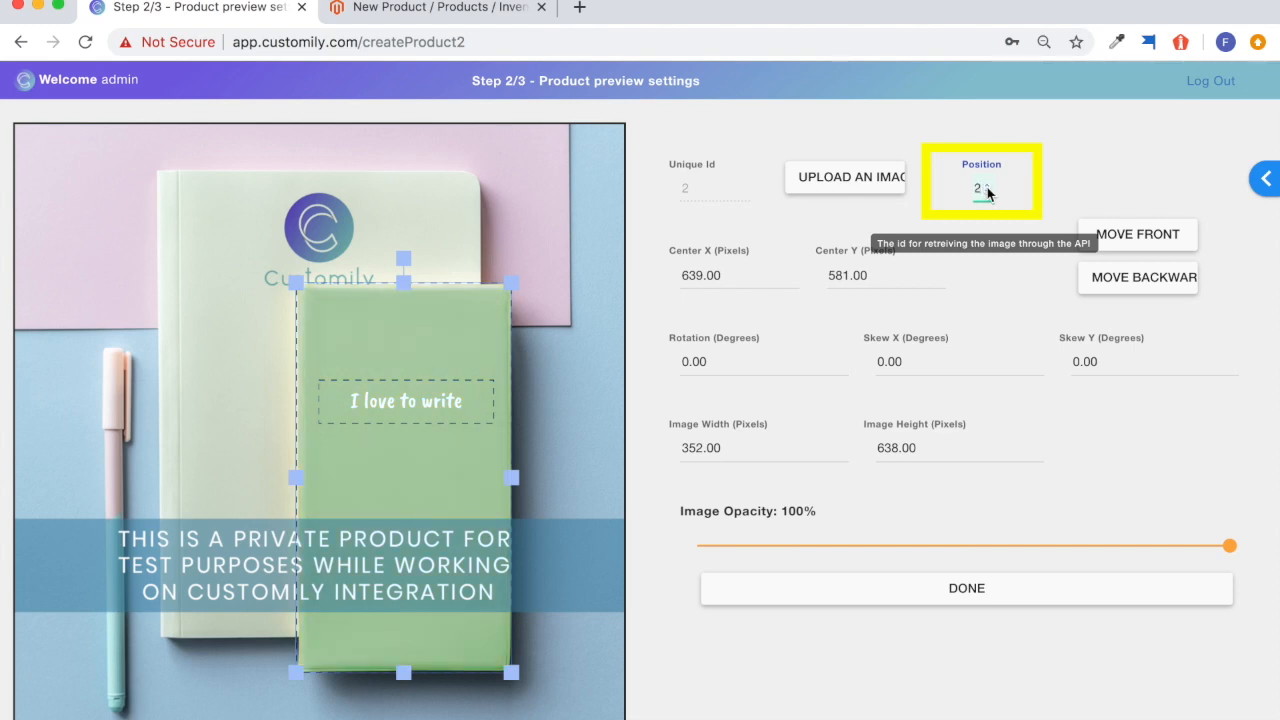
{"action": "left_click", "coordinate": [987, 193]}
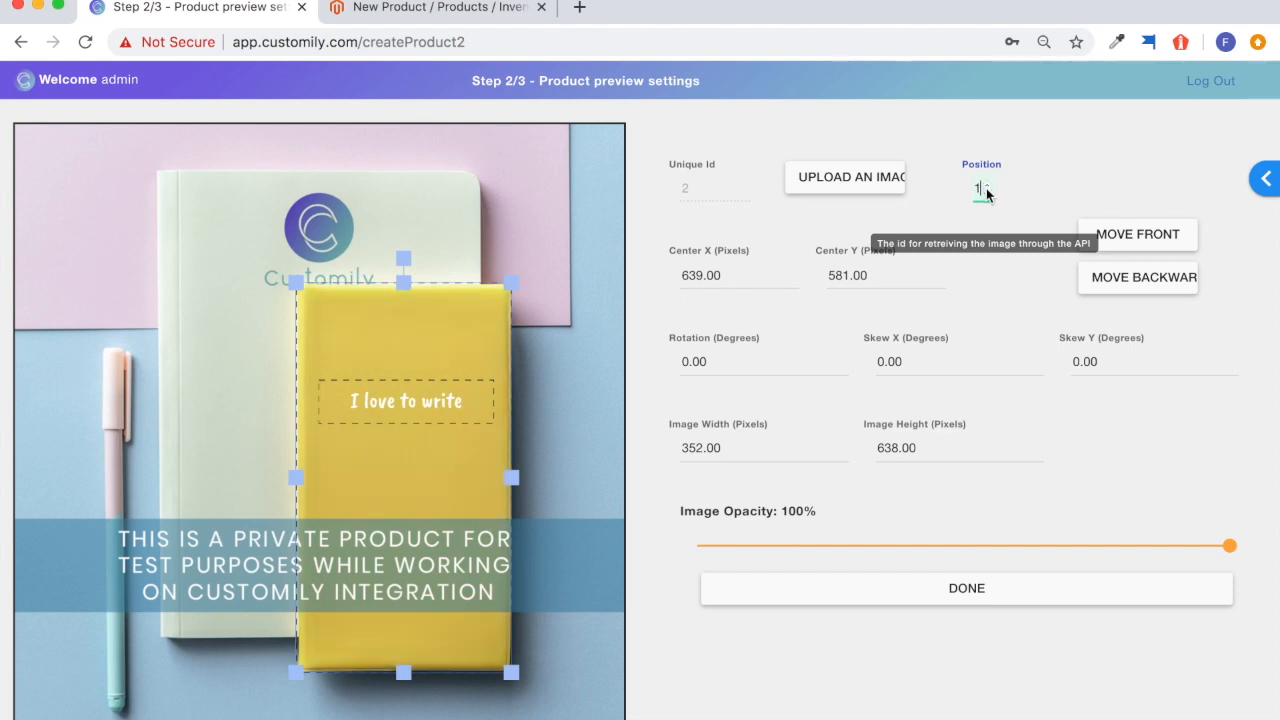
In Magento, title the new customizable option Notebook Color and set its type to Drop-down.
{"action": "left_click", "coordinate": [400, 9]}
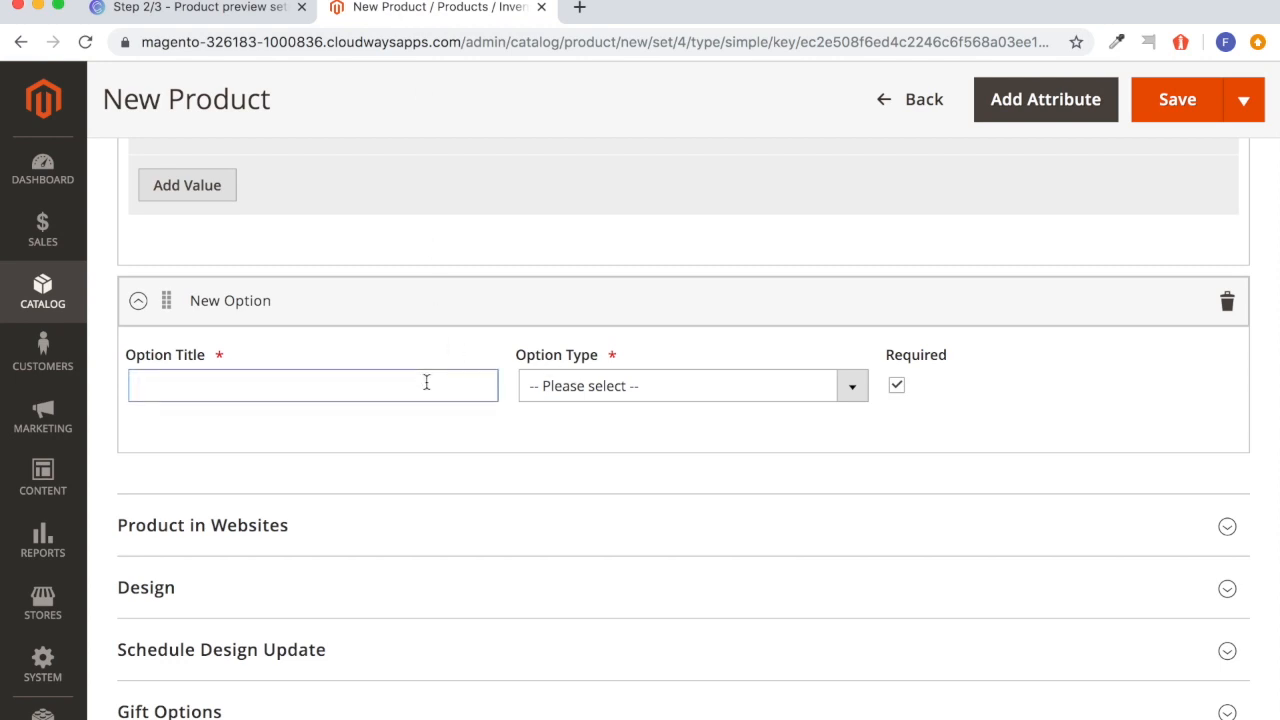
{"action": "type", "text": "Noteb"}
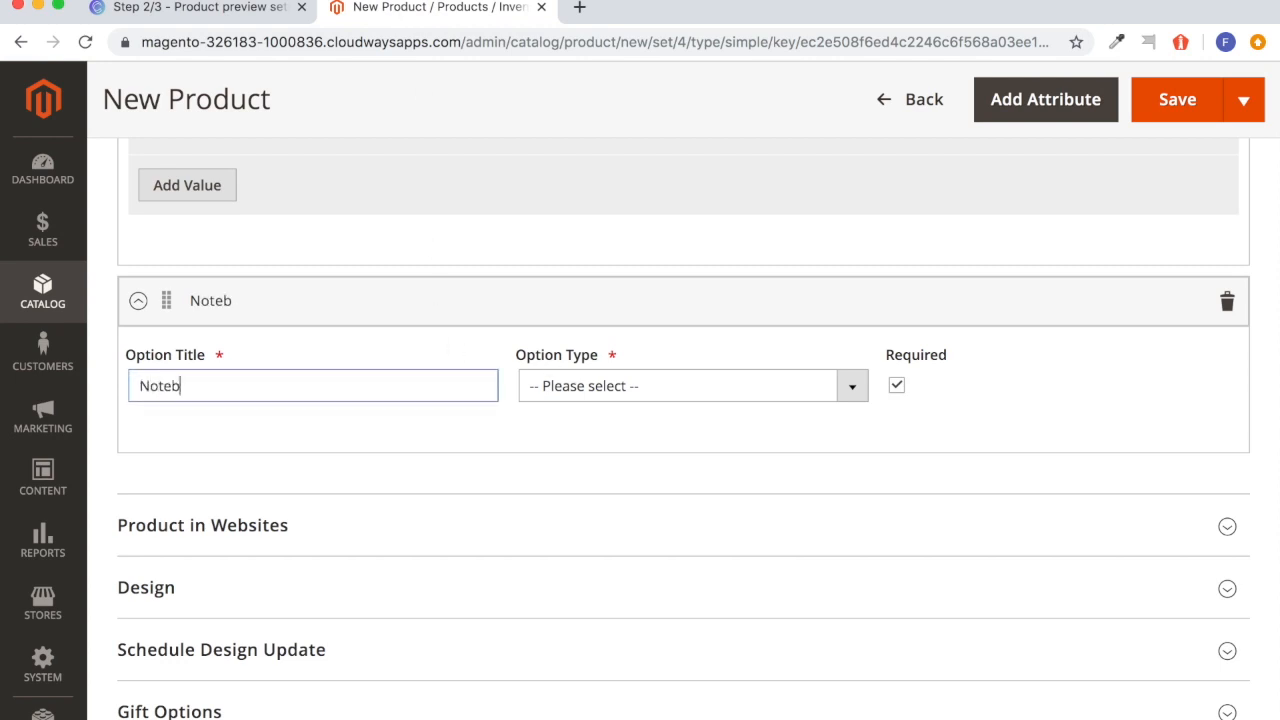
{"action": "type", "text": "ook Color"}
{"action": "left_click", "coordinate": [850, 385]}
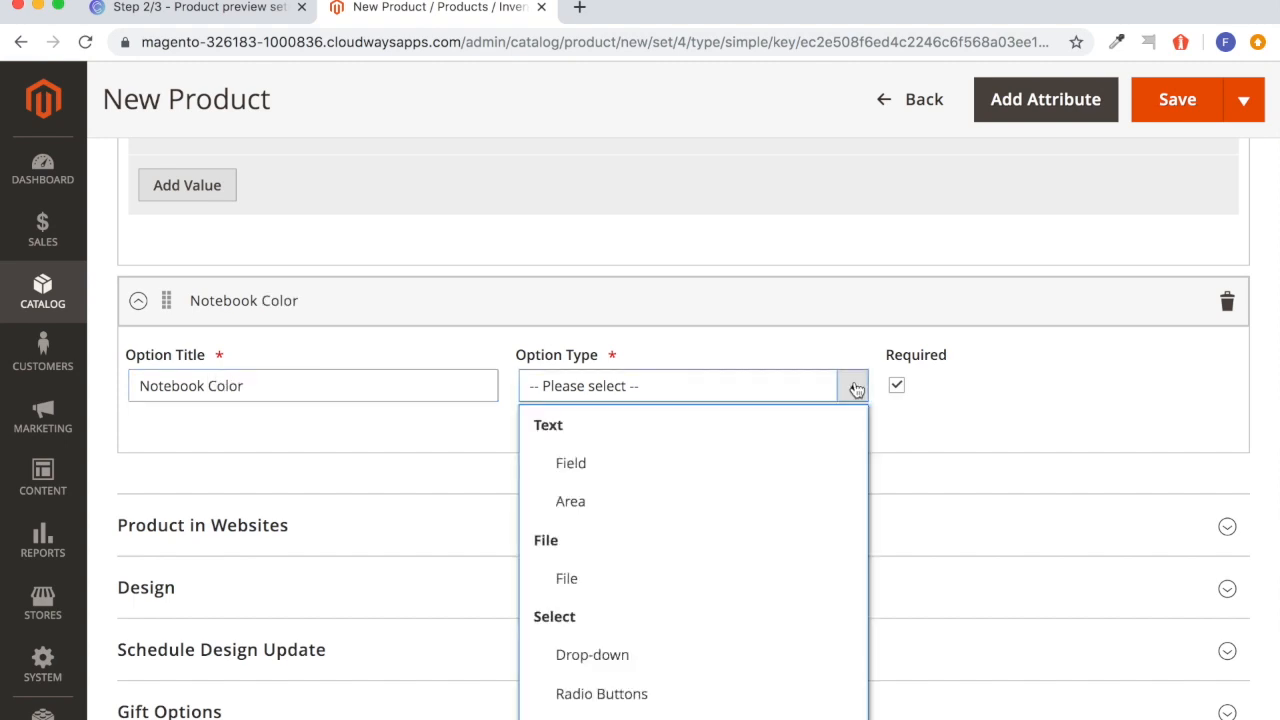
{"action": "left_click", "coordinate": [735, 650]}
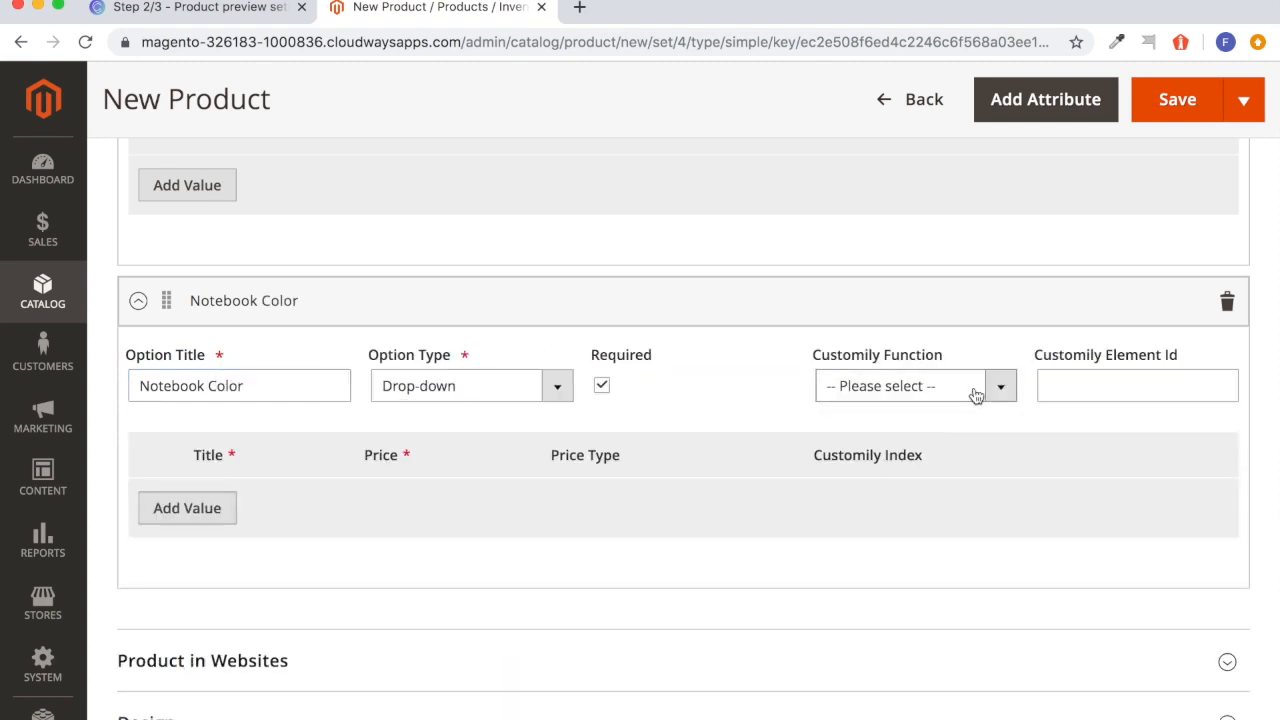
Set the Notebook Color option's Customily Element Id to 2 and its Customily Function to Change Dynamic Image.
{"action": "left_click", "coordinate": [1067, 384]}
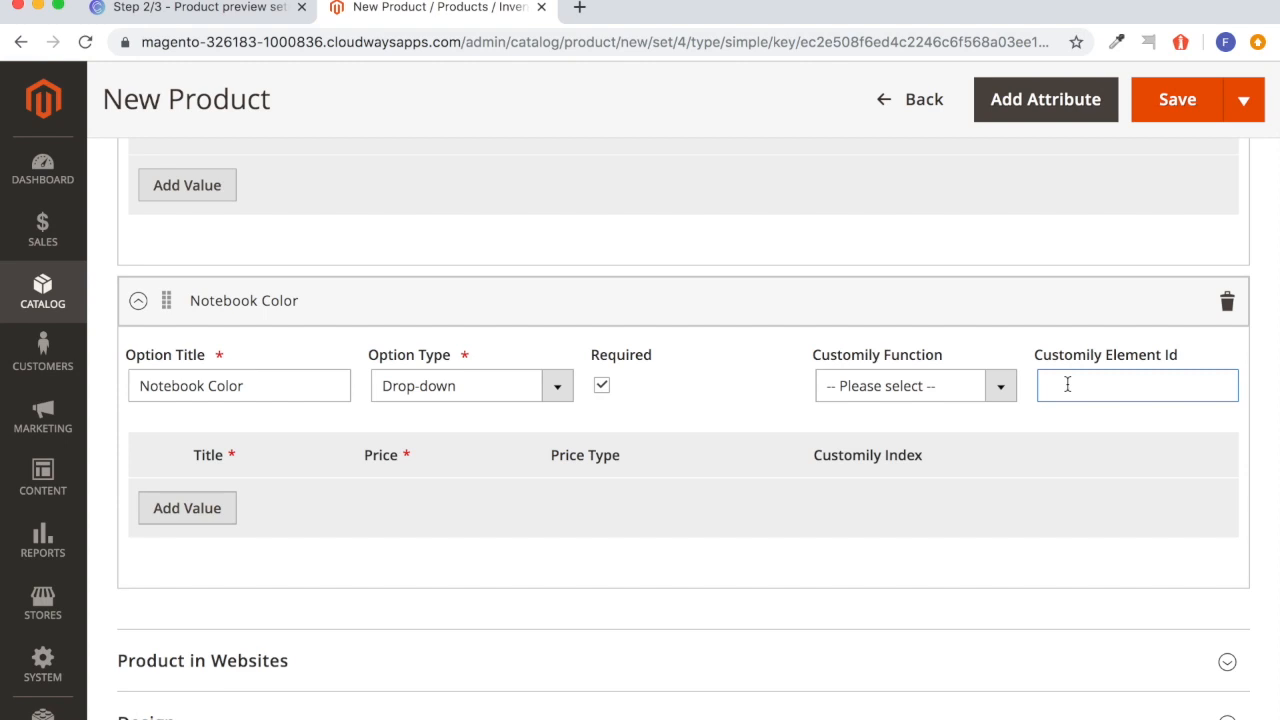
{"action": "type", "text": "2"}
{"action": "left_click", "coordinate": [1000, 388]}
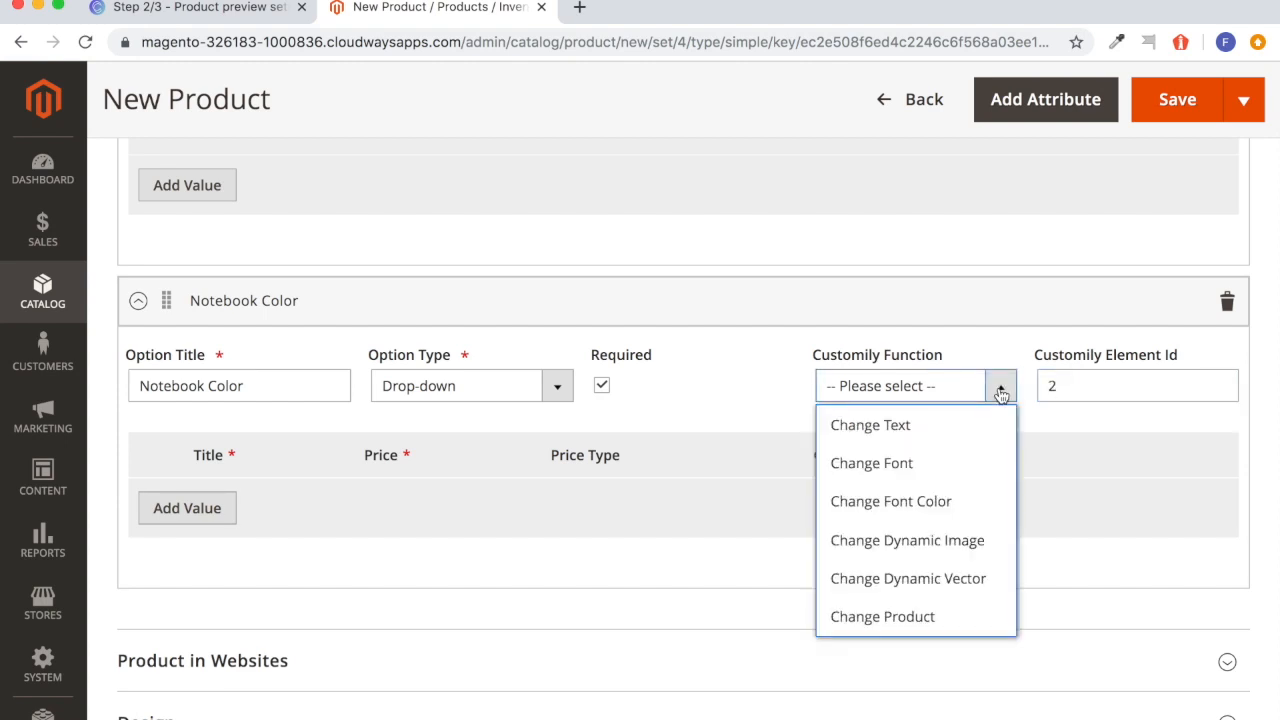
{"action": "left_click", "coordinate": [907, 540]}
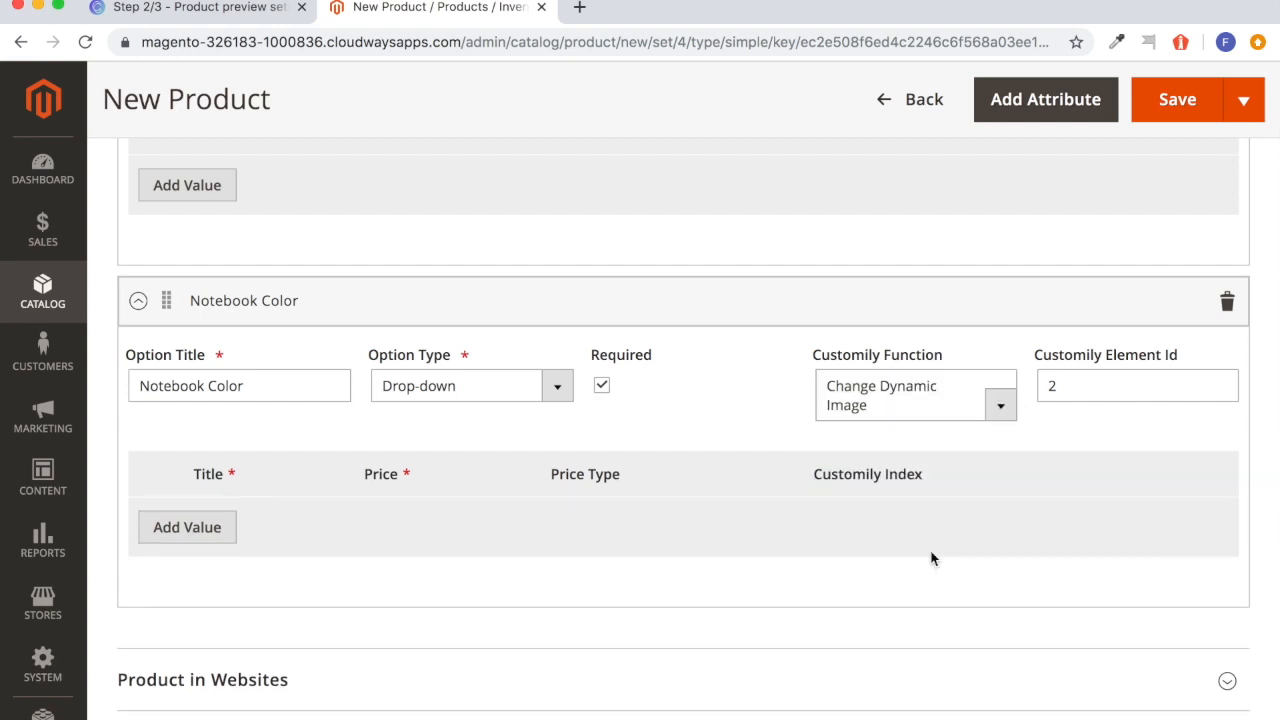
Add two values titled Yellow and Green to the Notebook Color option.
{"action": "left_click", "coordinate": [200, 528]}
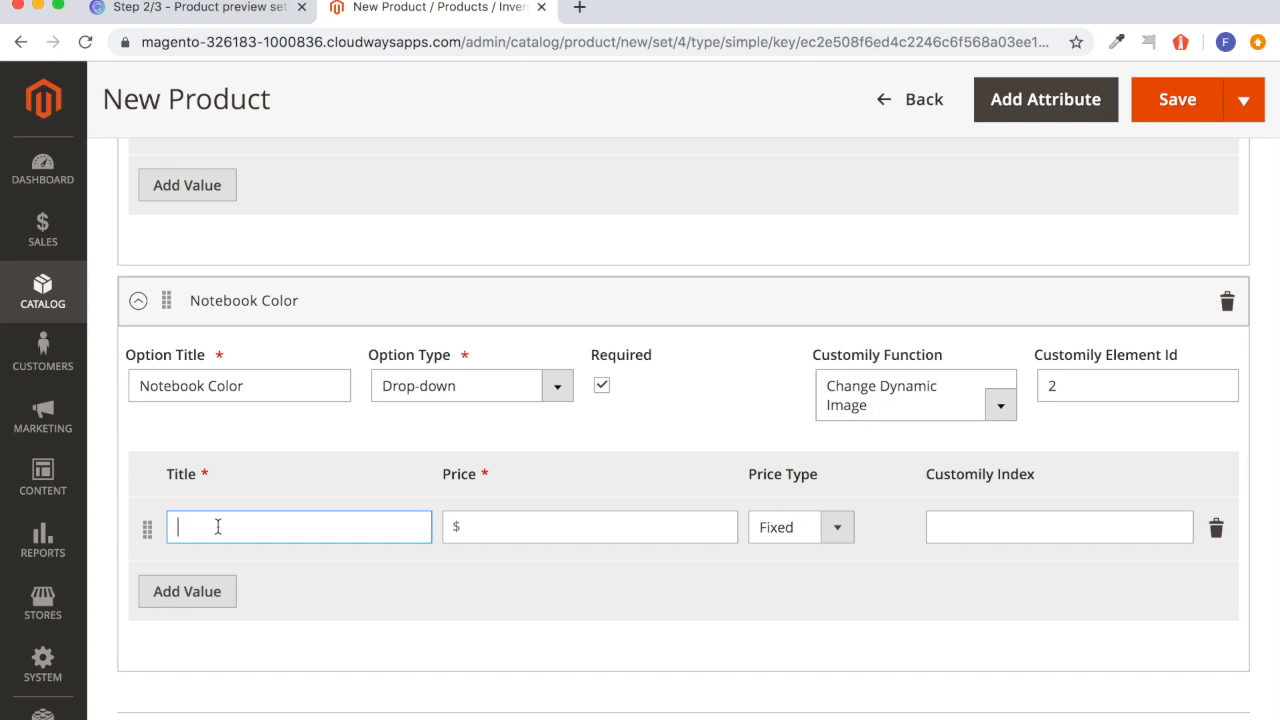
{"action": "type", "text": "Yellow"}
{"action": "left_click", "coordinate": [185, 592]}
{"action": "type", "text": "Gree"}
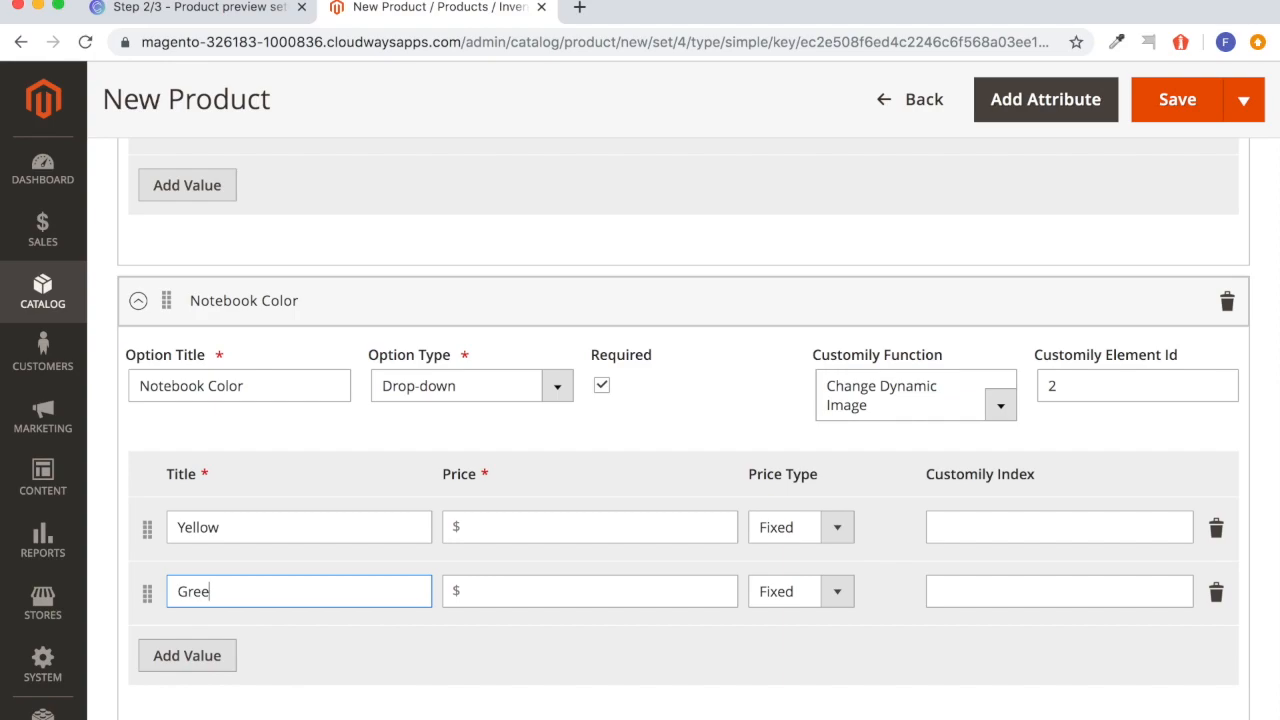
{"action": "type", "text": "n"}
Check the cover image position in Customily, and in Magento set the Customily Index to 1 for Yellow and 2 for Green.
{"action": "left_click", "coordinate": [200, 8]}
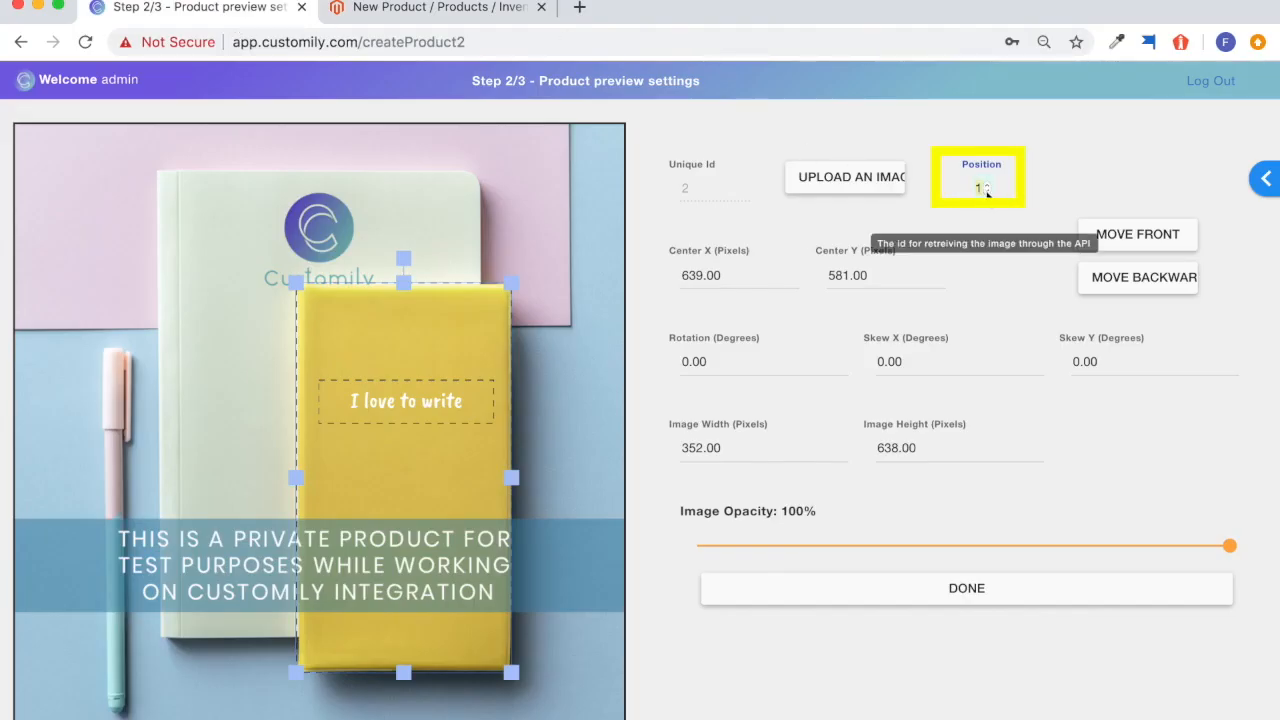
{"action": "left_click", "coordinate": [500, 9]}
{"action": "left_click", "coordinate": [955, 533]}
{"action": "type", "text": "1"}
{"action": "left_click", "coordinate": [968, 589]}
{"action": "type", "text": "2"}
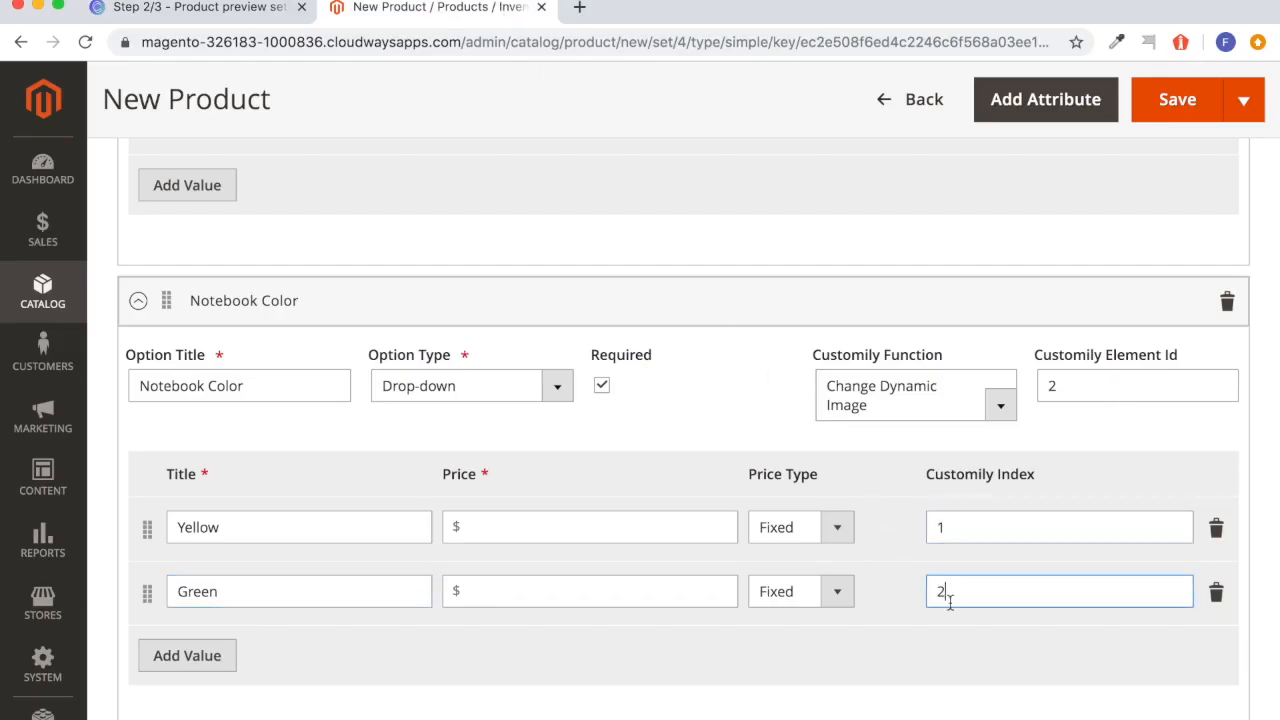
{"action": "left_click", "coordinate": [902, 660]}
Review the Notebook Color option and save the new product.
{"action": "scroll", "coordinate": [902, 660], "scroll_direction": "down", "scroll_amount": 5}
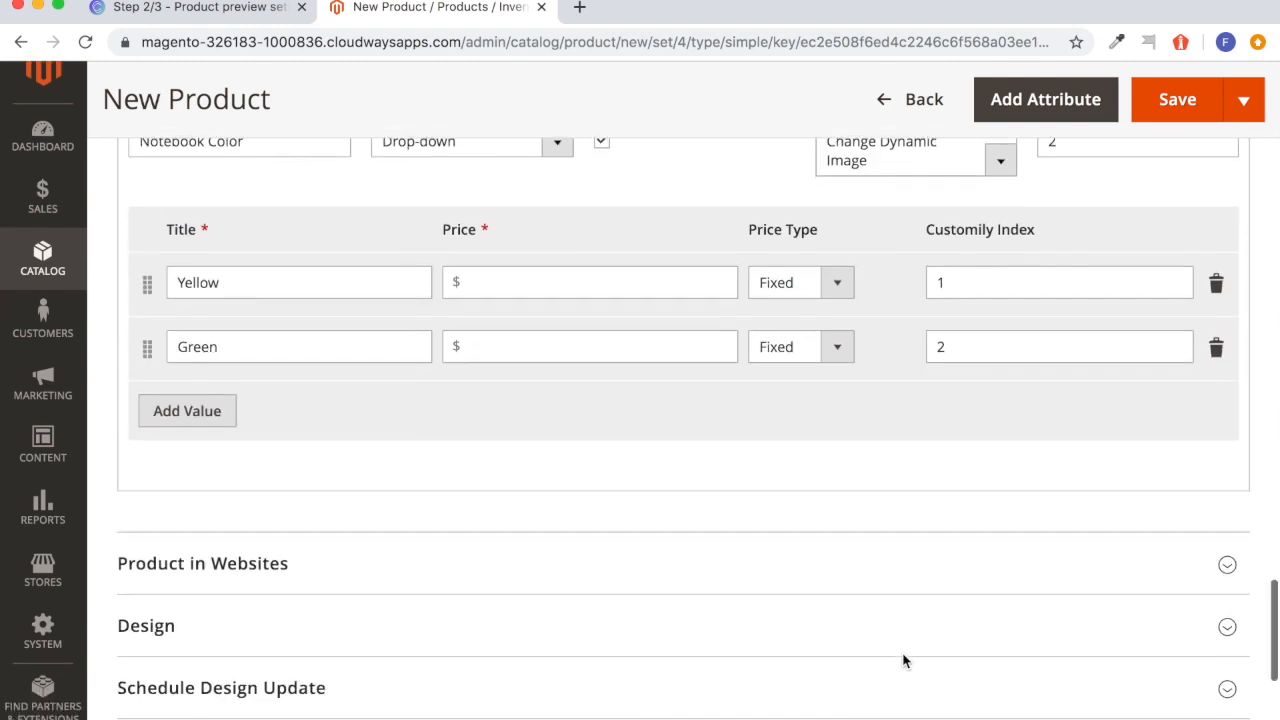
{"action": "scroll", "coordinate": [905, 662], "scroll_direction": "down", "scroll_amount": 3}
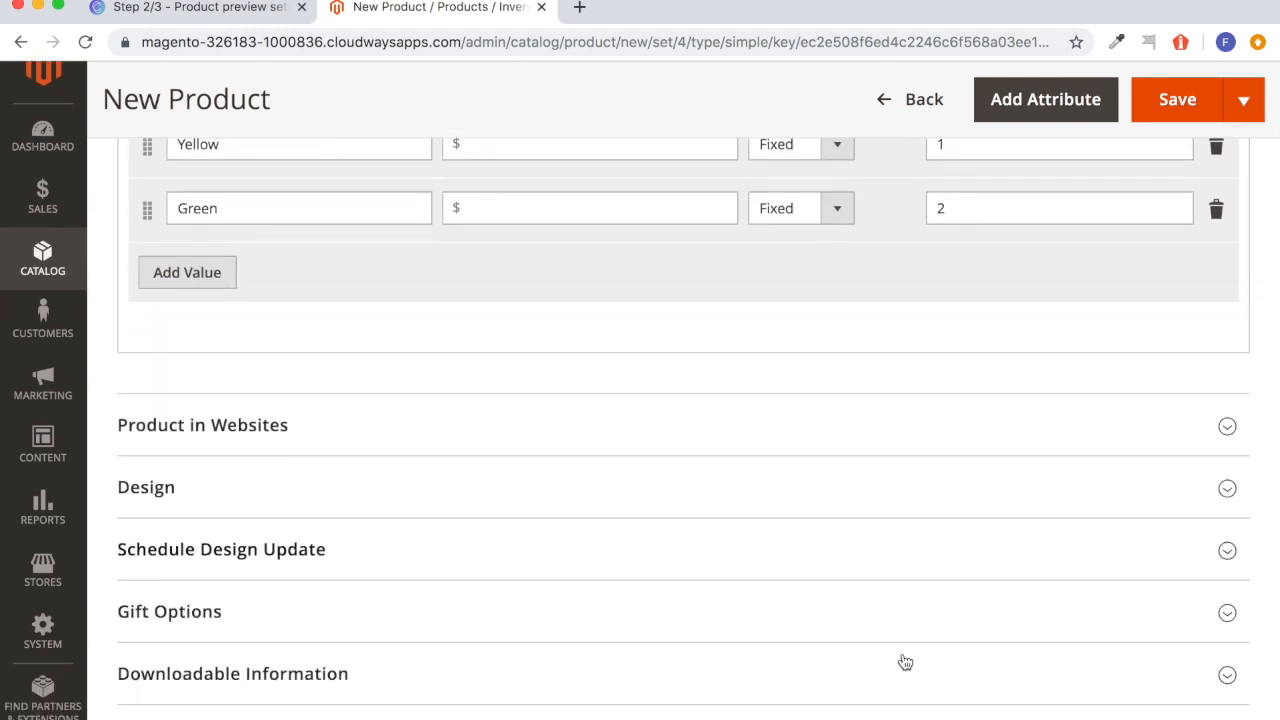
{"action": "scroll", "coordinate": [905, 662], "scroll_direction": "up", "scroll_amount": 8}
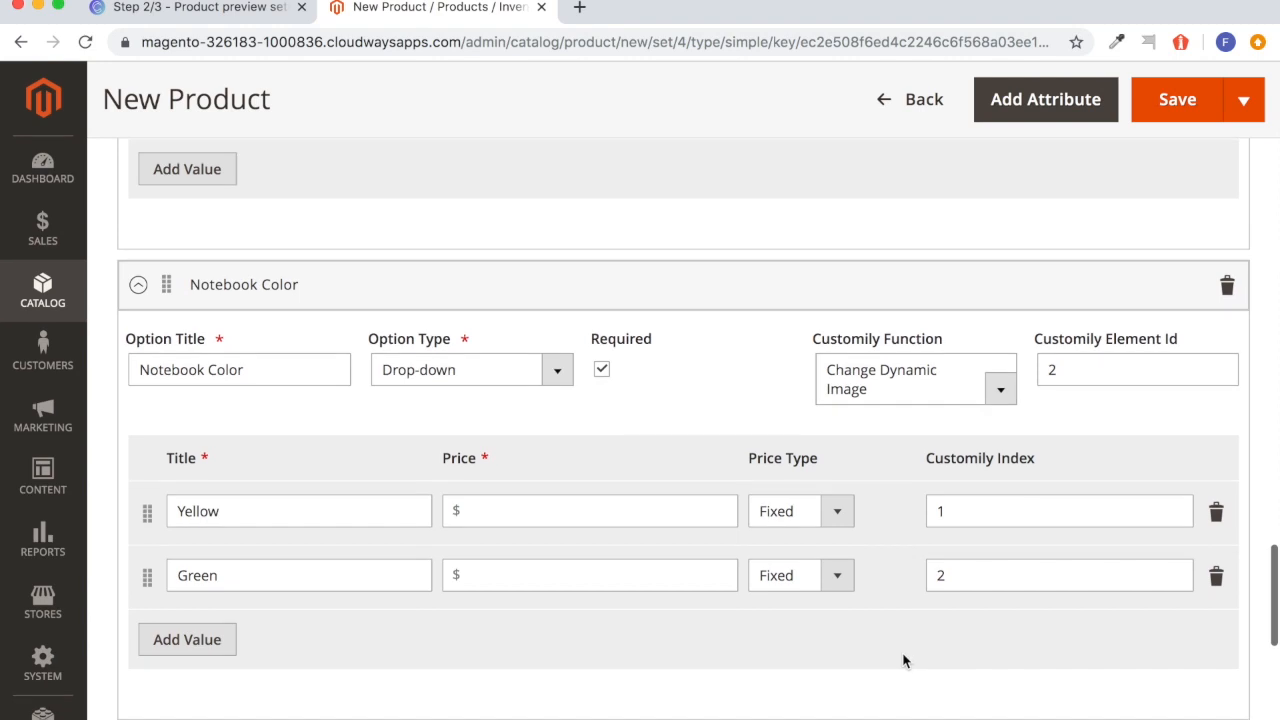
{"action": "scroll", "coordinate": [978, 450], "scroll_direction": "up", "scroll_amount": 1}
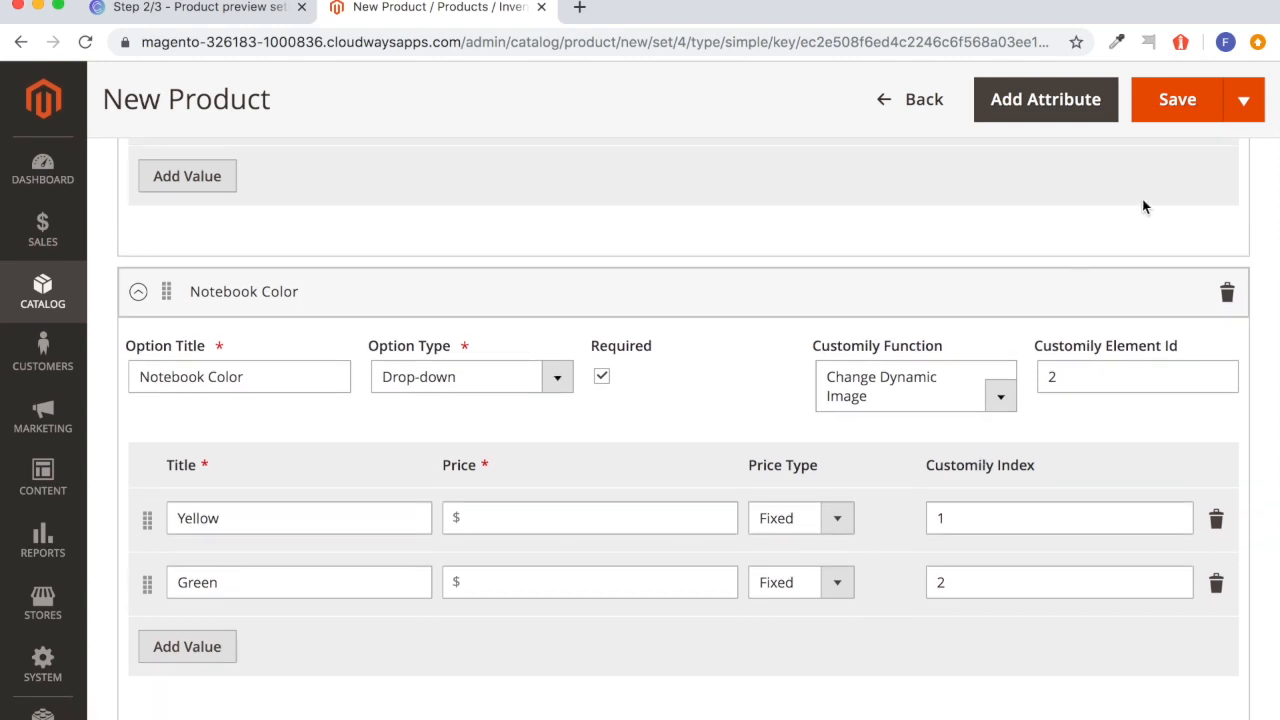
{"action": "left_click", "coordinate": [1172, 120]}
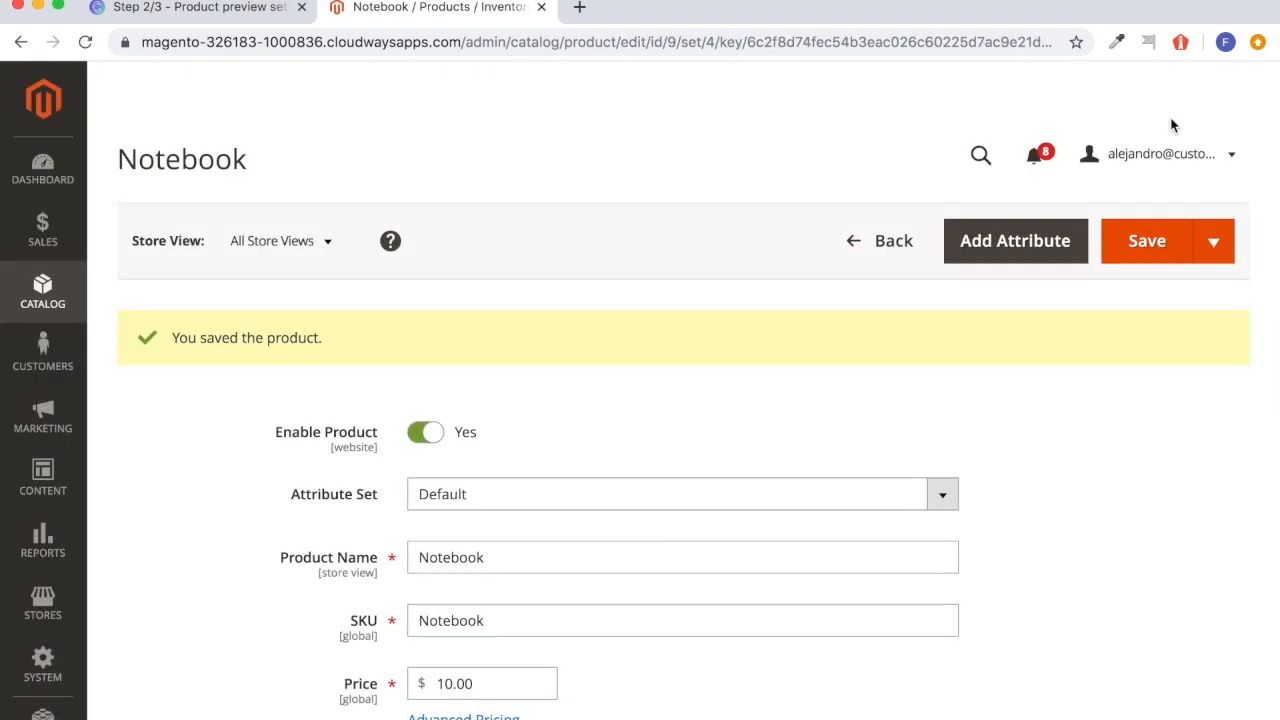
Upload notebook.jpg from Downloads as the Notebook product's image and save the product.
{"action": "scroll", "coordinate": [926, 385], "scroll_direction": "down", "scroll_amount": 15}
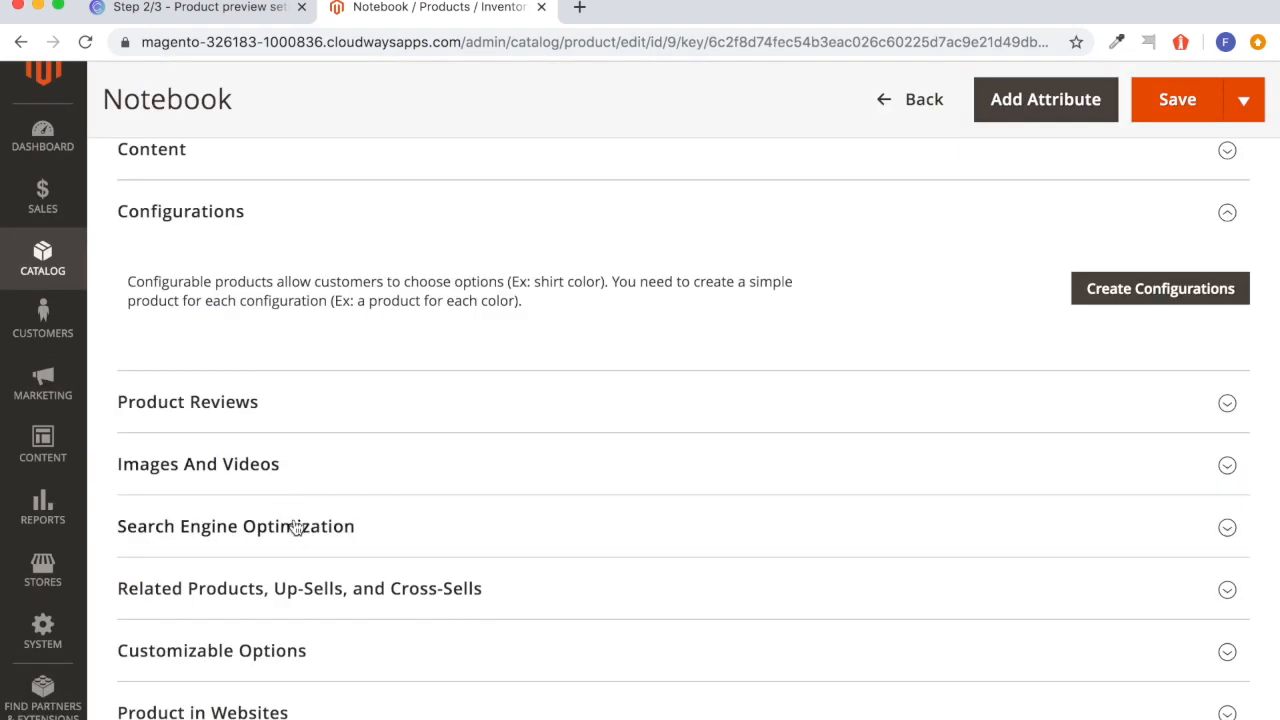
{"action": "left_click", "coordinate": [300, 466]}
{"action": "scroll", "coordinate": [323, 571], "scroll_direction": "down", "scroll_amount": 2}
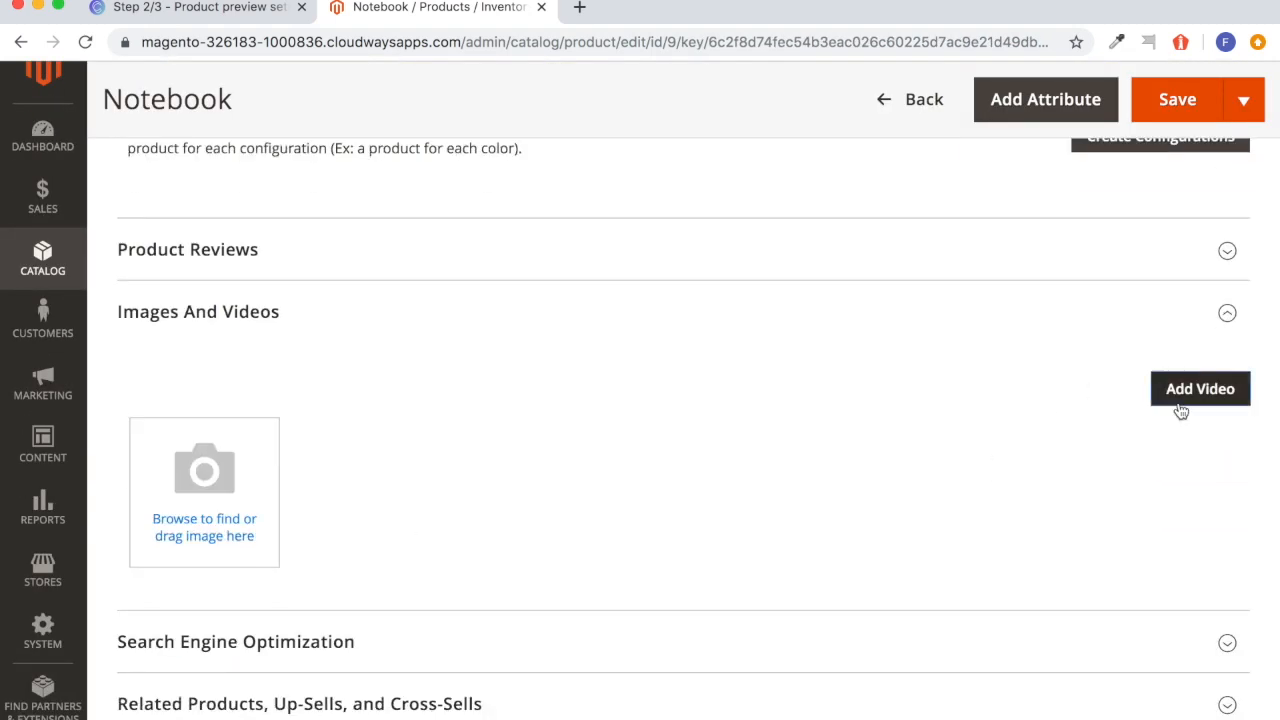
{"action": "left_click", "coordinate": [205, 480]}
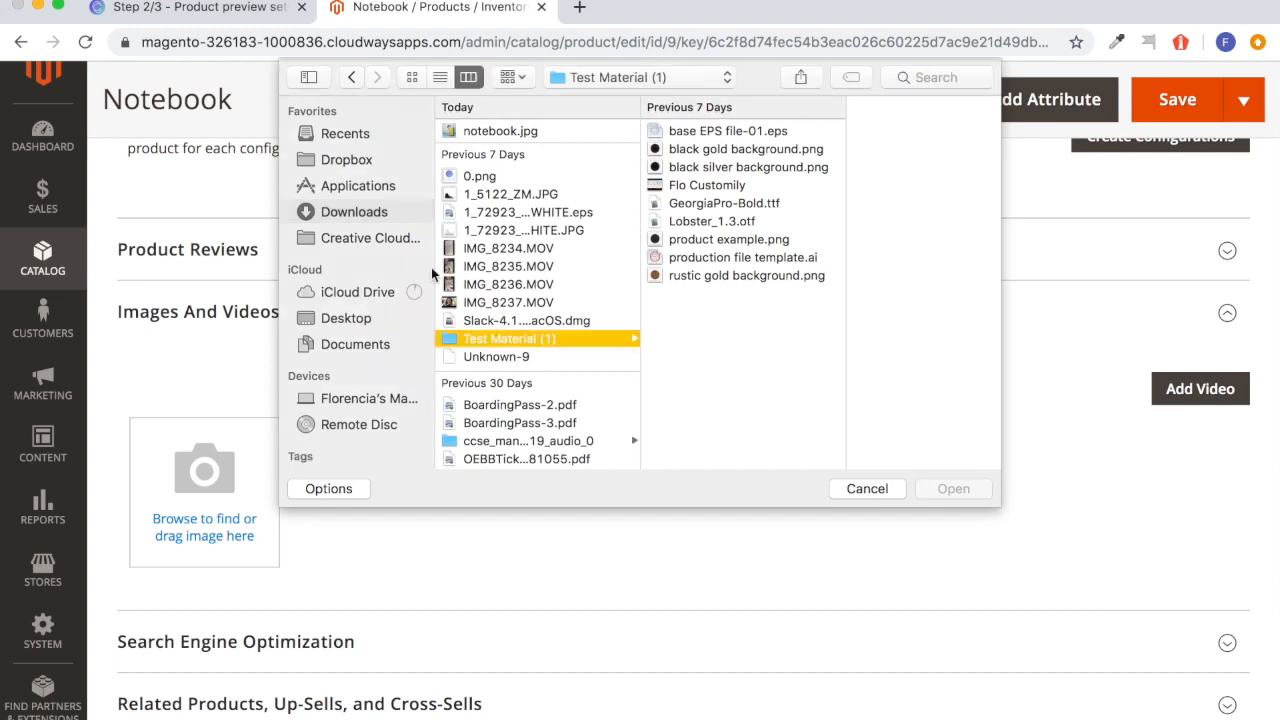
{"action": "left_click", "coordinate": [560, 131]}
{"action": "double_click", "coordinate": [562, 131]}
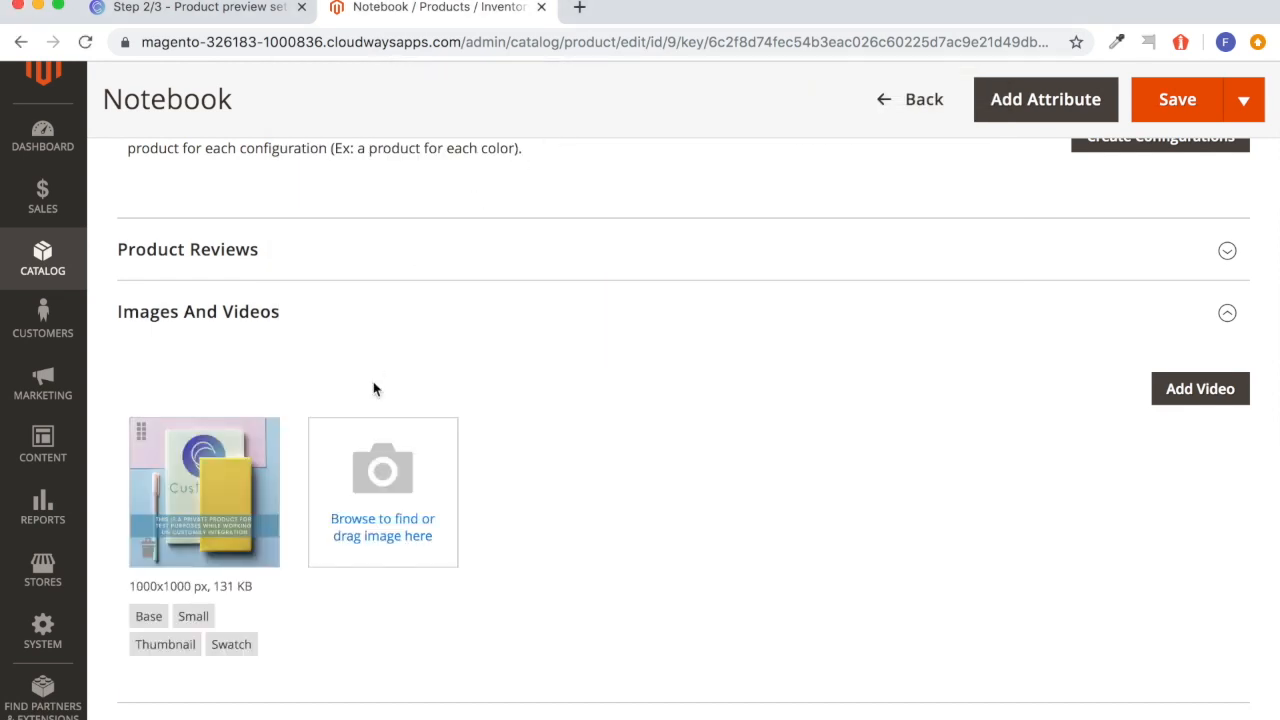
{"action": "left_click", "coordinate": [1180, 99]}
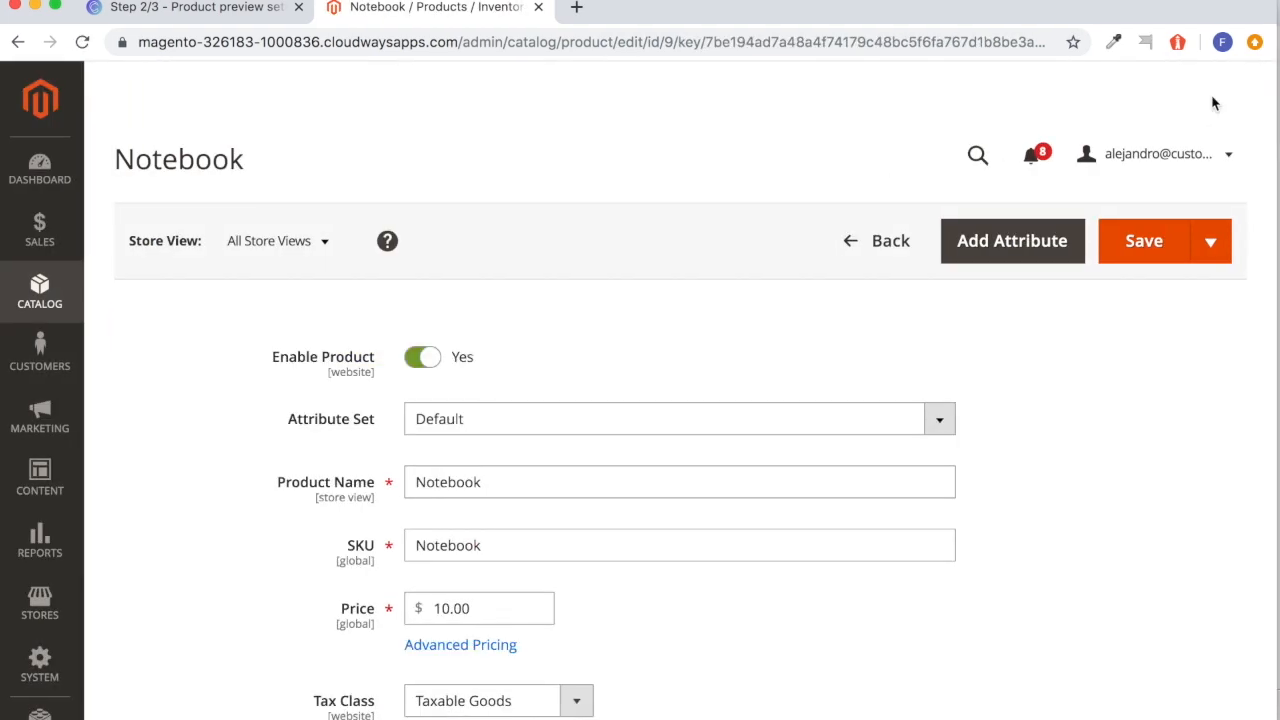
Open the customer-facing storefront, search the store for Notebook and open the Notebook product page at its customization options.
{"action": "left_click", "coordinate": [1160, 154]}
{"action": "left_click", "coordinate": [1143, 224]}
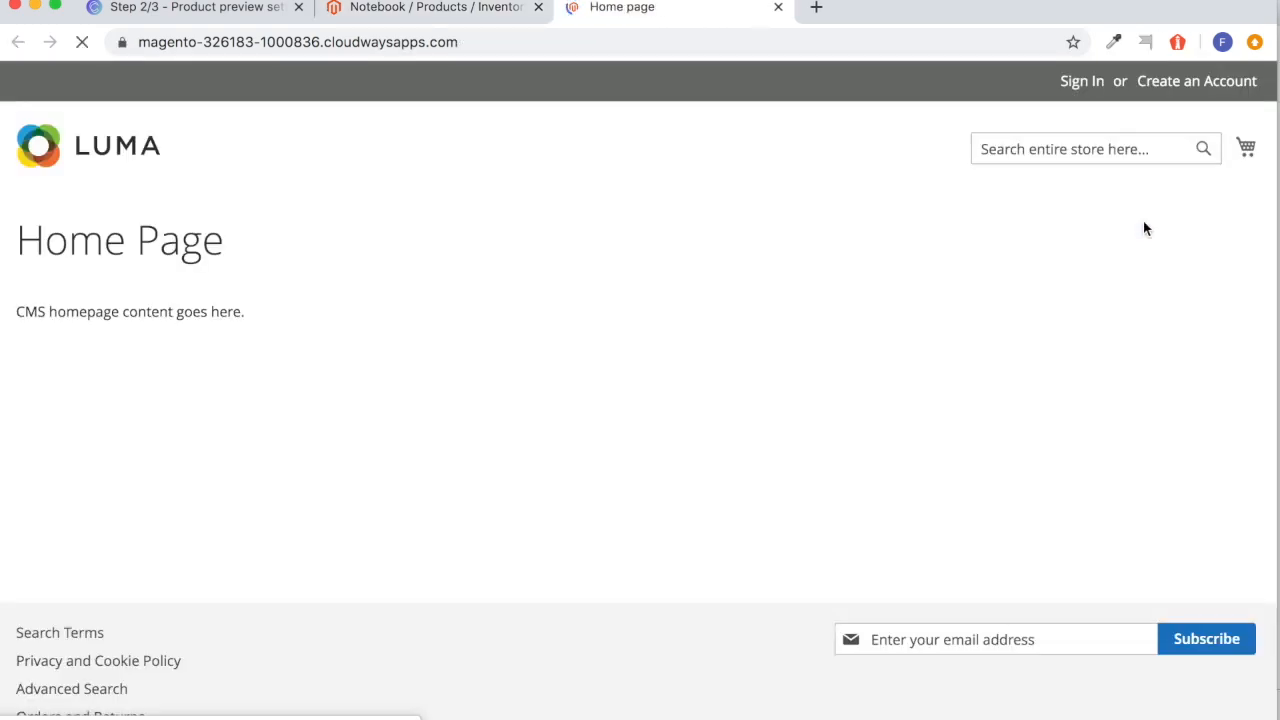
{"action": "left_click", "coordinate": [1154, 147]}
{"action": "type", "text": "Notebook"}
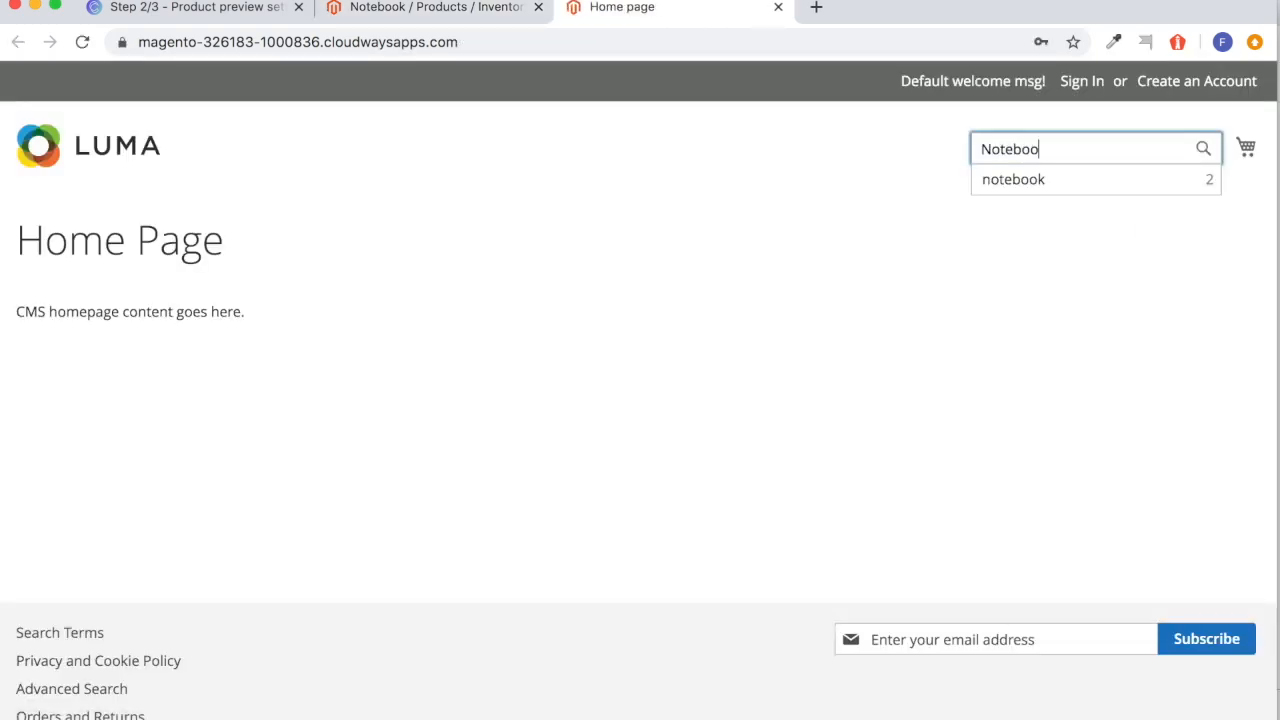
{"action": "key", "text": "Return"}
{"action": "left_click", "coordinate": [350, 558]}
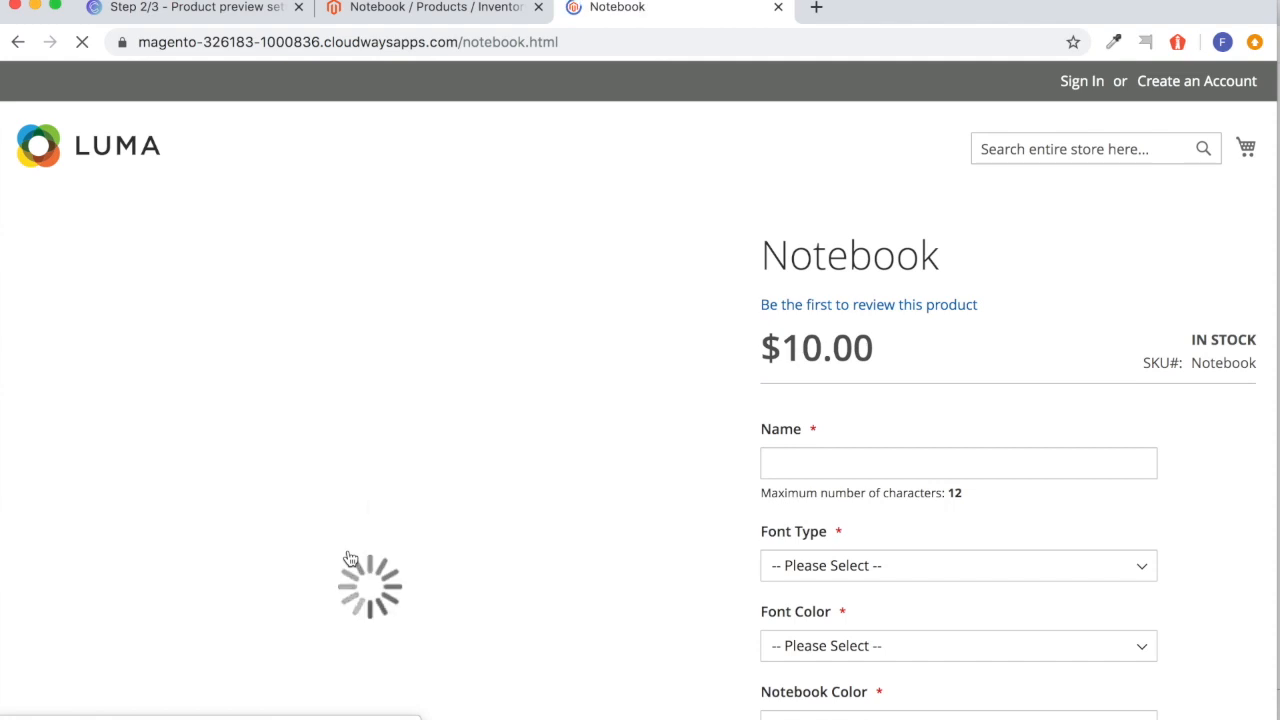
{"action": "scroll", "coordinate": [529, 260], "scroll_direction": "down", "scroll_amount": 2}
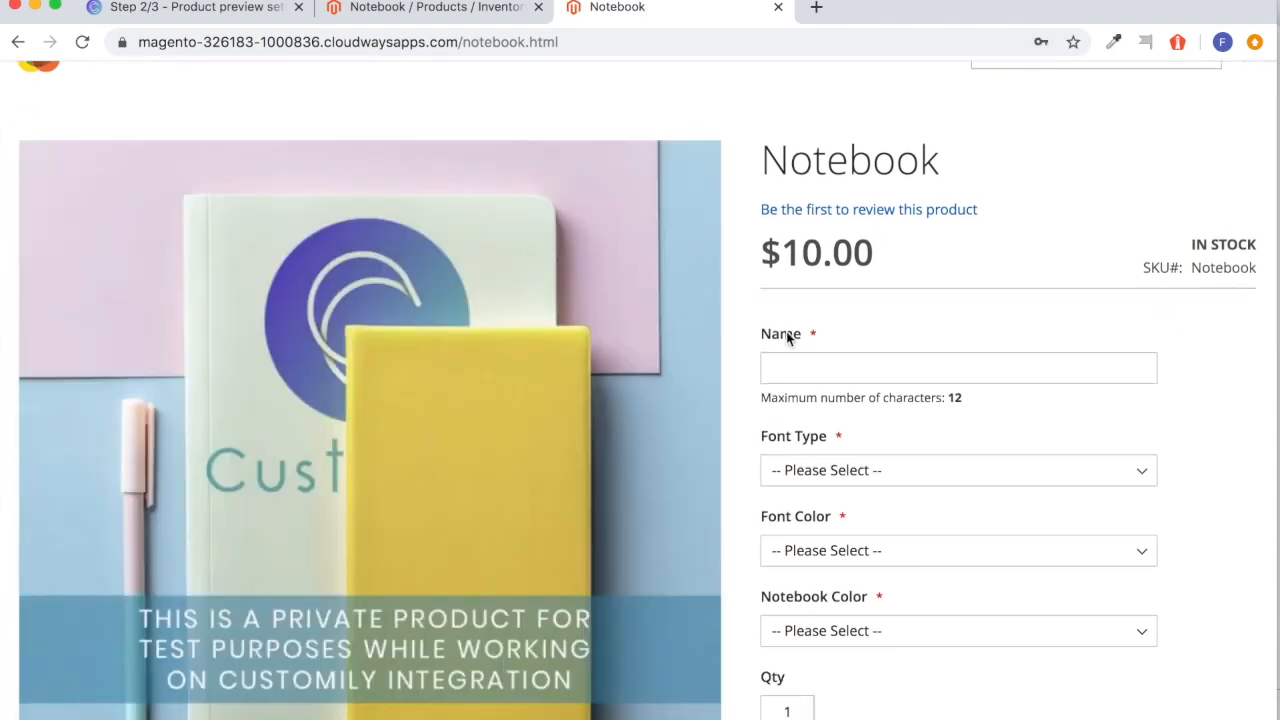
Enter the customer's first name for the notebook personalization, preview it in Font 2, and set the Font Type to Font 1.
{"action": "left_click", "coordinate": [797, 369]}
{"action": "type", "text": "Florencia"}
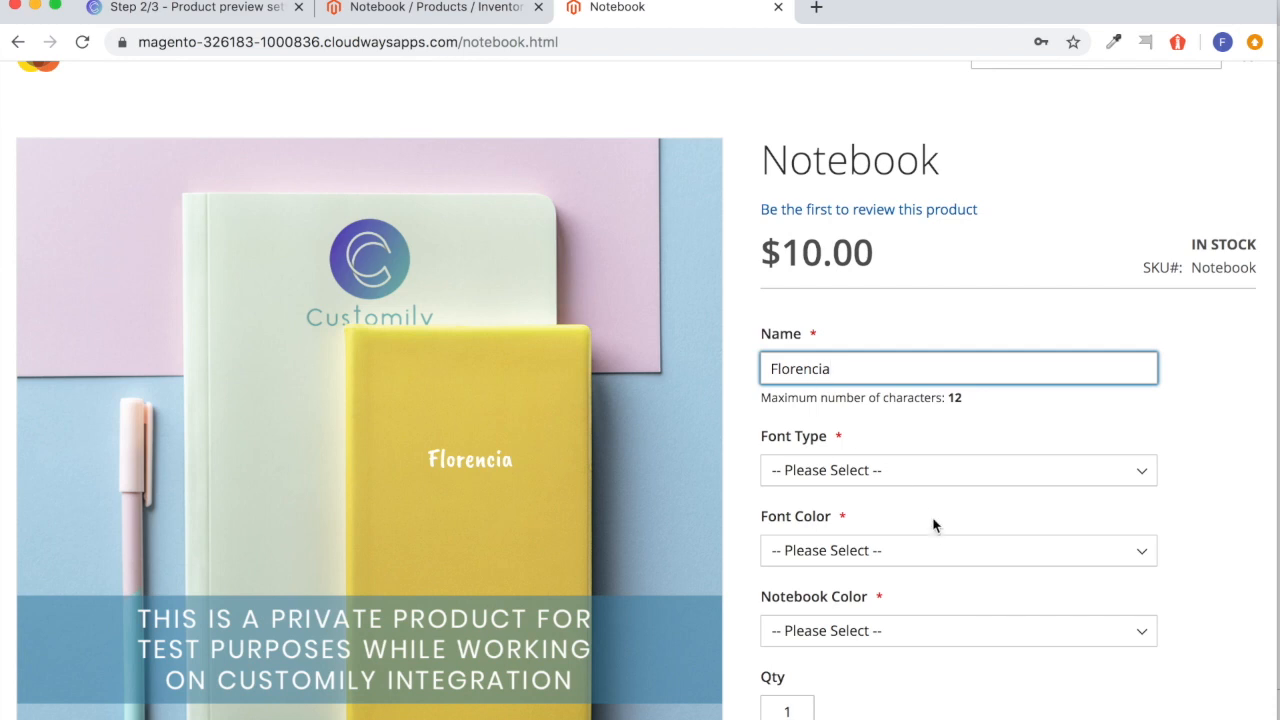
{"action": "left_click", "coordinate": [886, 479]}
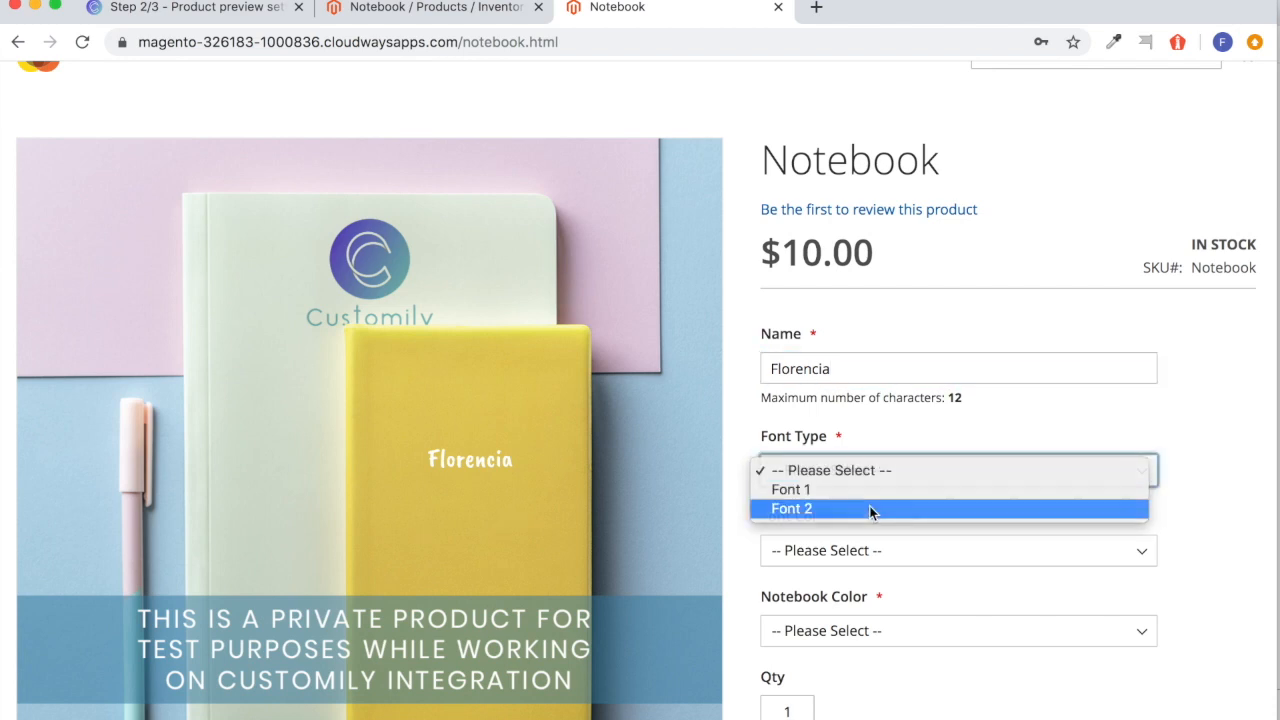
{"action": "left_click", "coordinate": [870, 512]}
{"action": "left_click", "coordinate": [858, 480]}
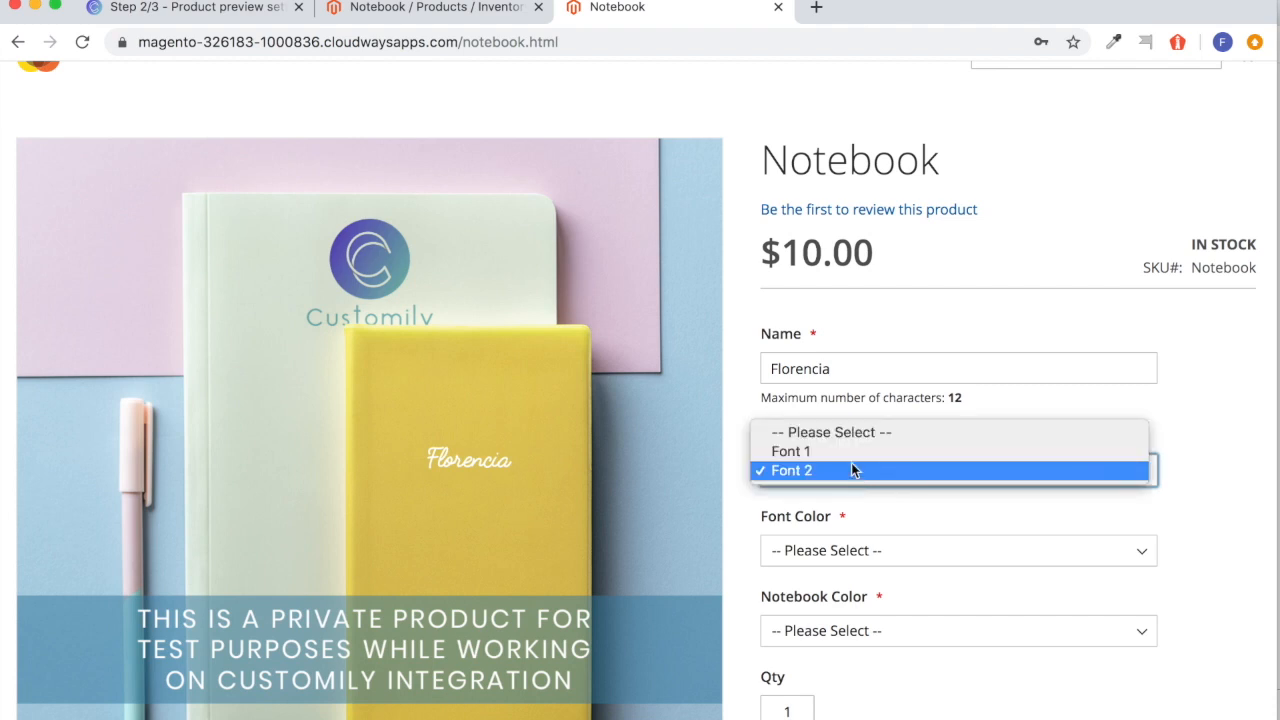
{"action": "left_click", "coordinate": [851, 451]}
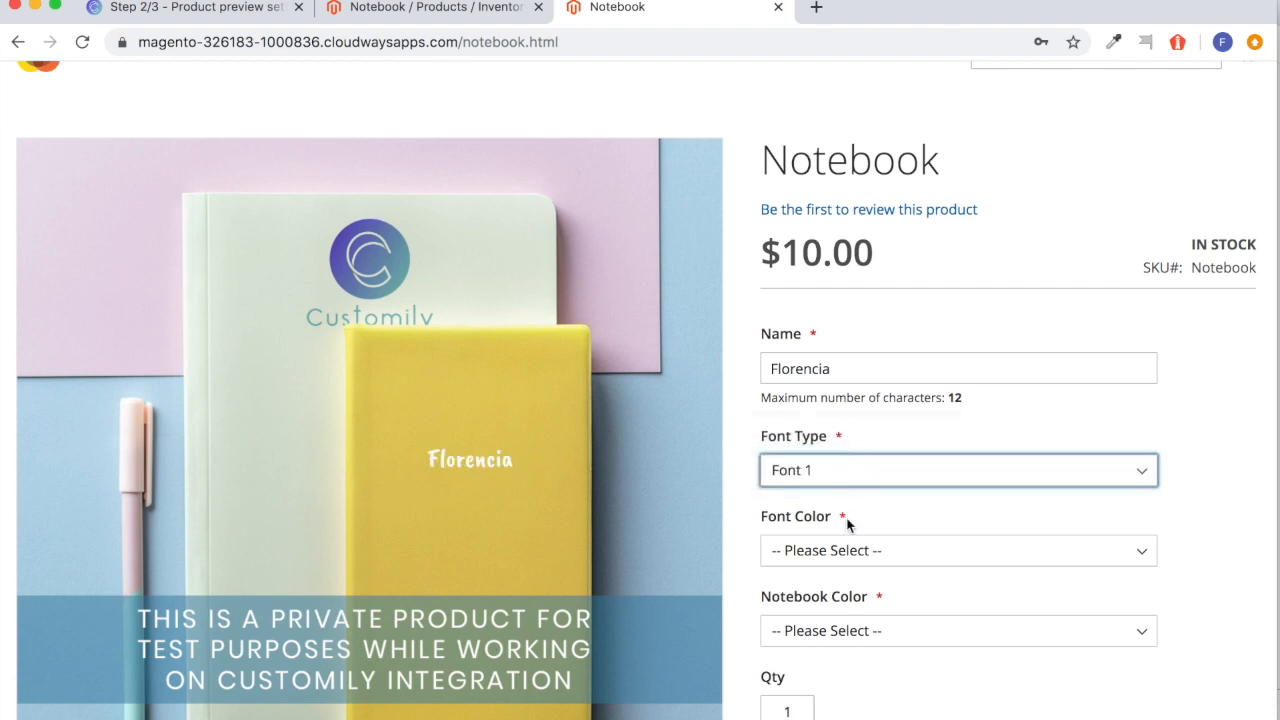
Preview the Grey font color on the notebook and set the Font Color to White.
{"action": "left_click", "coordinate": [843, 551]}
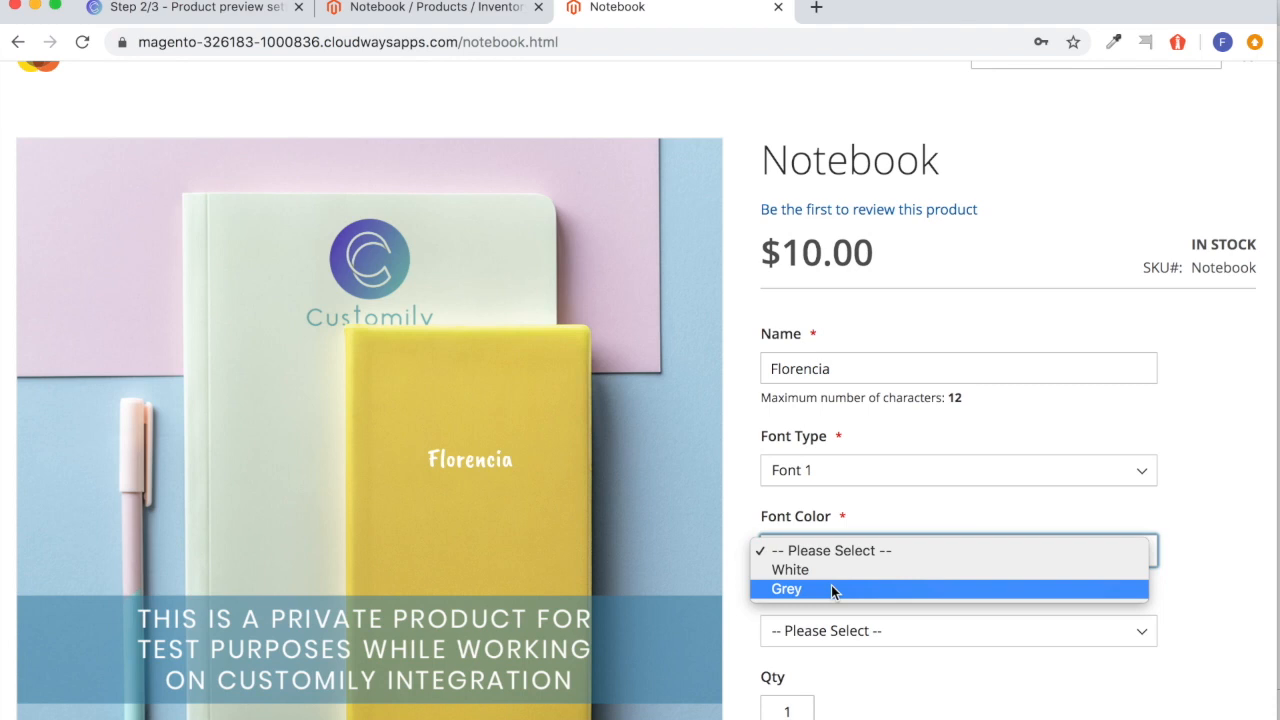
{"action": "left_click", "coordinate": [831, 588]}
{"action": "left_click", "coordinate": [829, 551]}
{"action": "left_click", "coordinate": [829, 529]}
Preview the Green cover, set the Notebook Color to Yellow, and check the product preview.
{"action": "scroll", "coordinate": [826, 596], "scroll_direction": "down", "scroll_amount": 2}
{"action": "left_click", "coordinate": [818, 553]}
{"action": "left_click", "coordinate": [815, 586]}
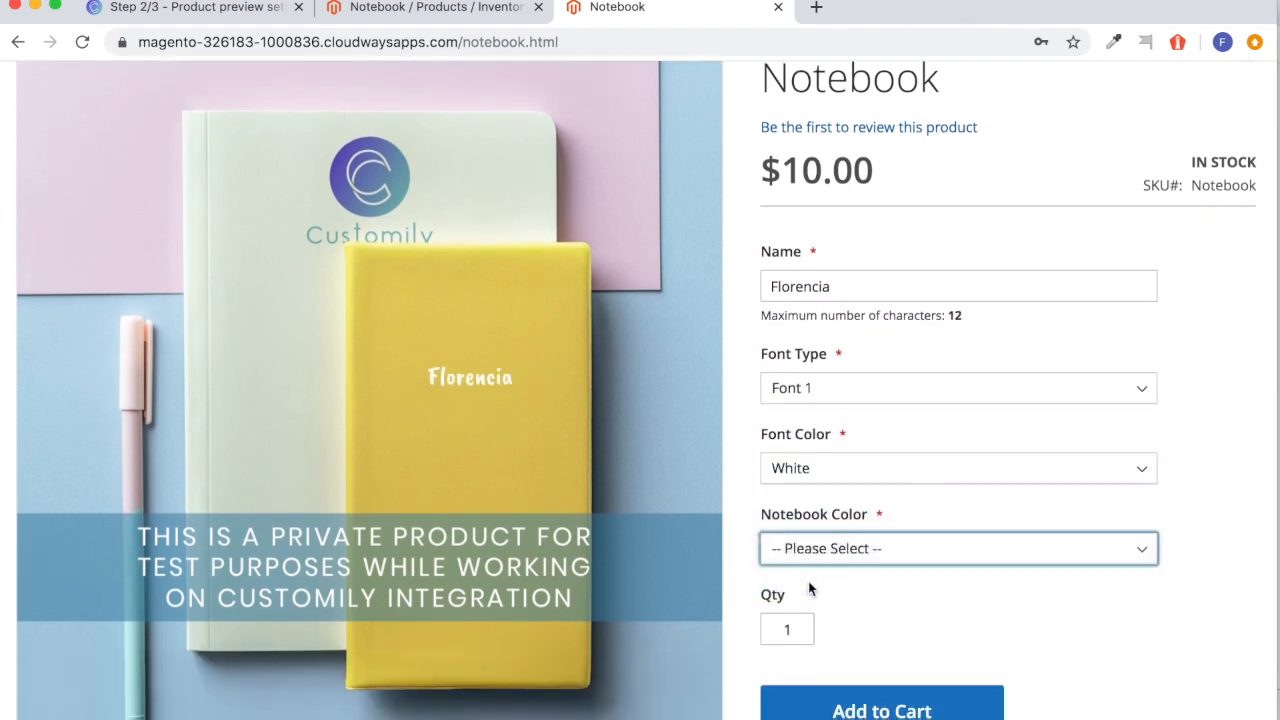
{"action": "left_click", "coordinate": [815, 557]}
{"action": "left_click", "coordinate": [811, 531]}
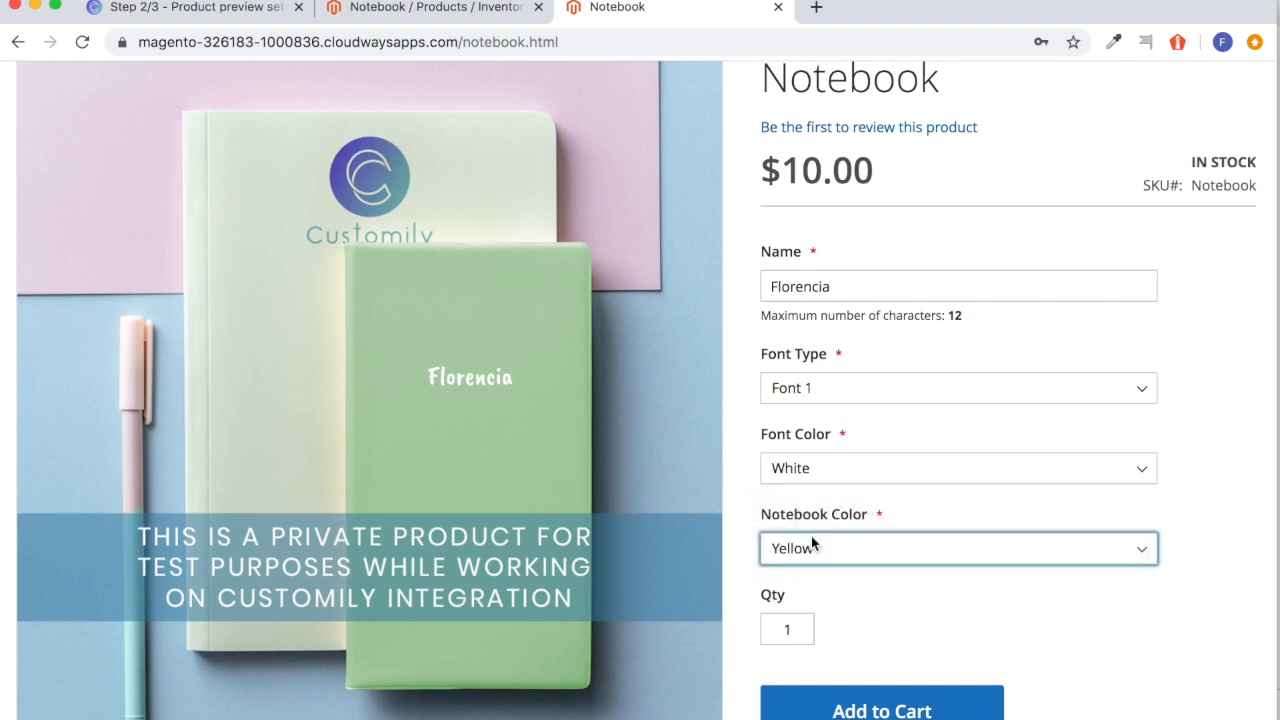
{"action": "scroll", "coordinate": [811, 536], "scroll_direction": "up", "scroll_amount": 3}
{"action": "scroll", "coordinate": [811, 536], "scroll_direction": "down", "scroll_amount": 5}
{"action": "scroll", "coordinate": [811, 536], "scroll_direction": "up", "scroll_amount": 2}
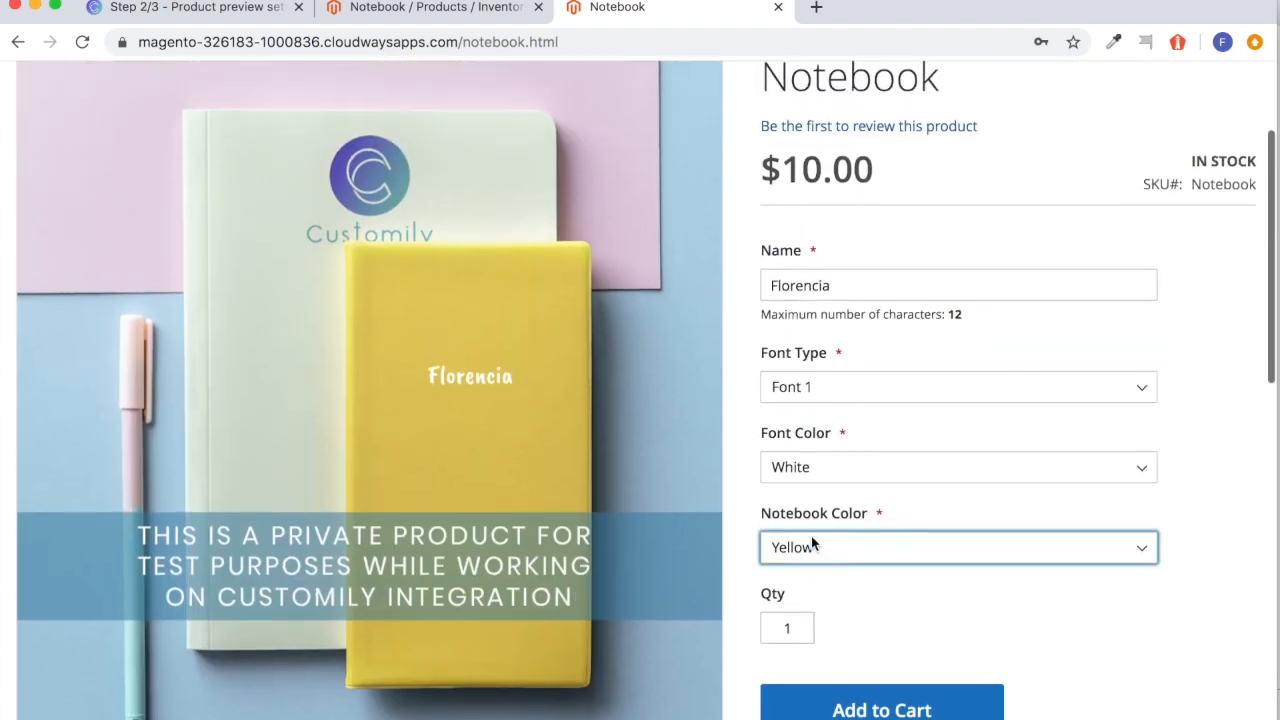